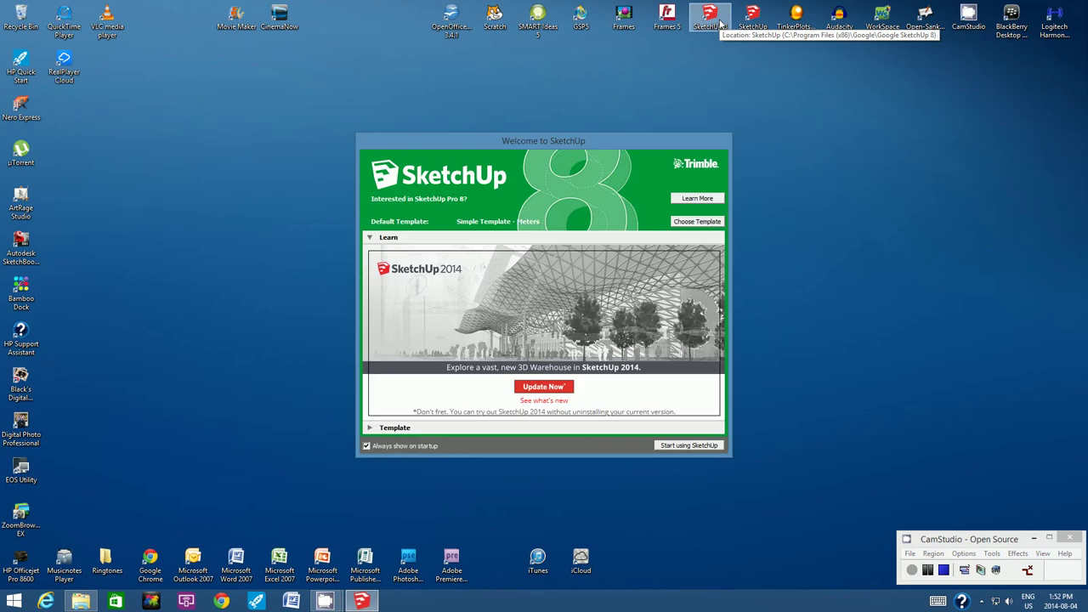
Step: Start modelling with the default Simple Template - Meters and check that the Large Tool Set toolbar is enabled
click(673, 447)
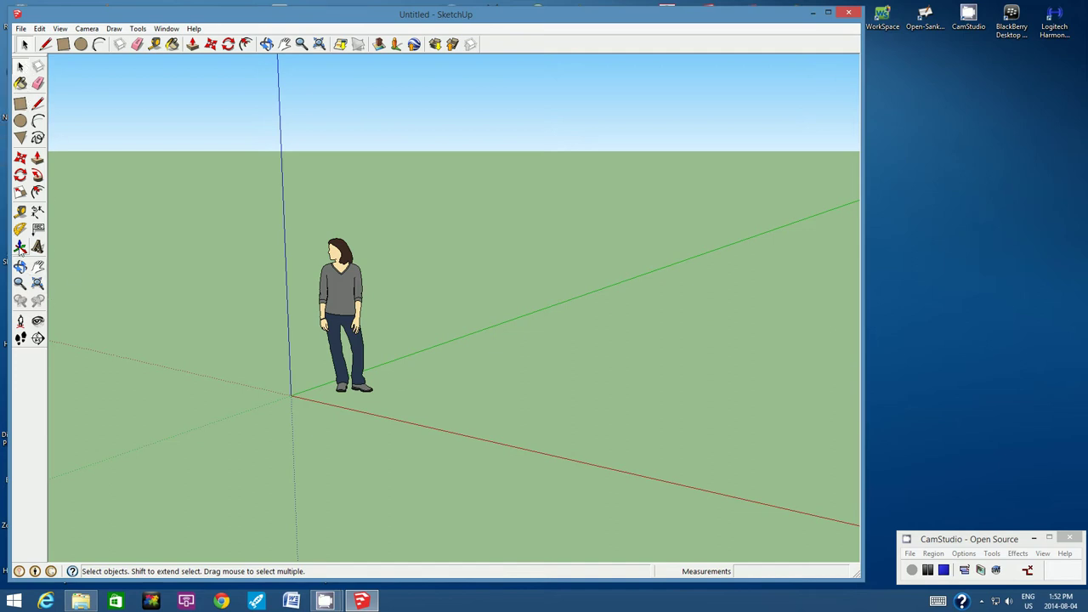
click(60, 29)
mouse_move(74, 30)
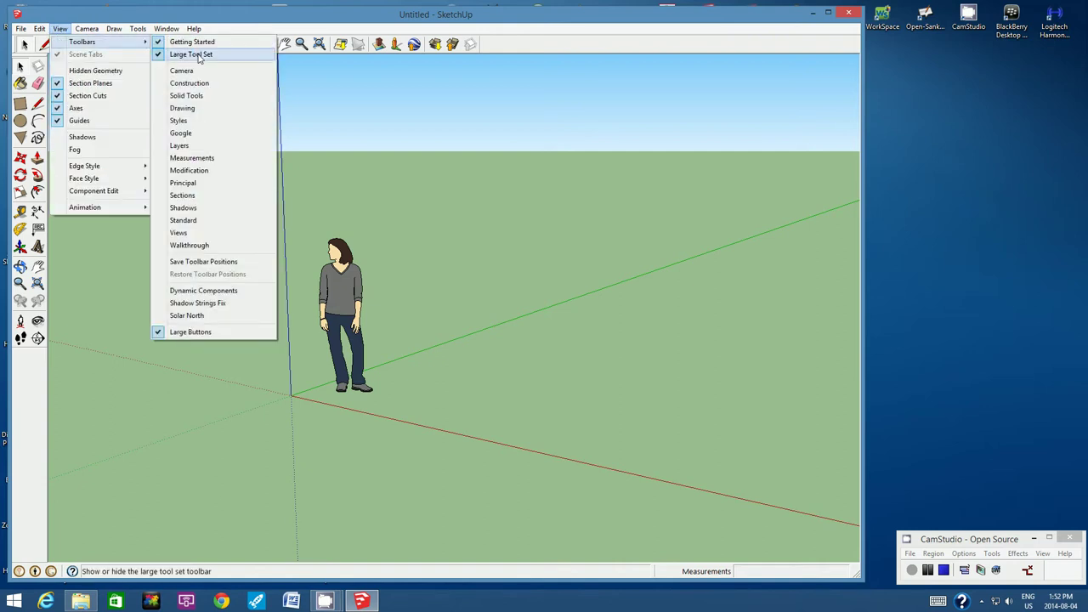
click(320, 85)
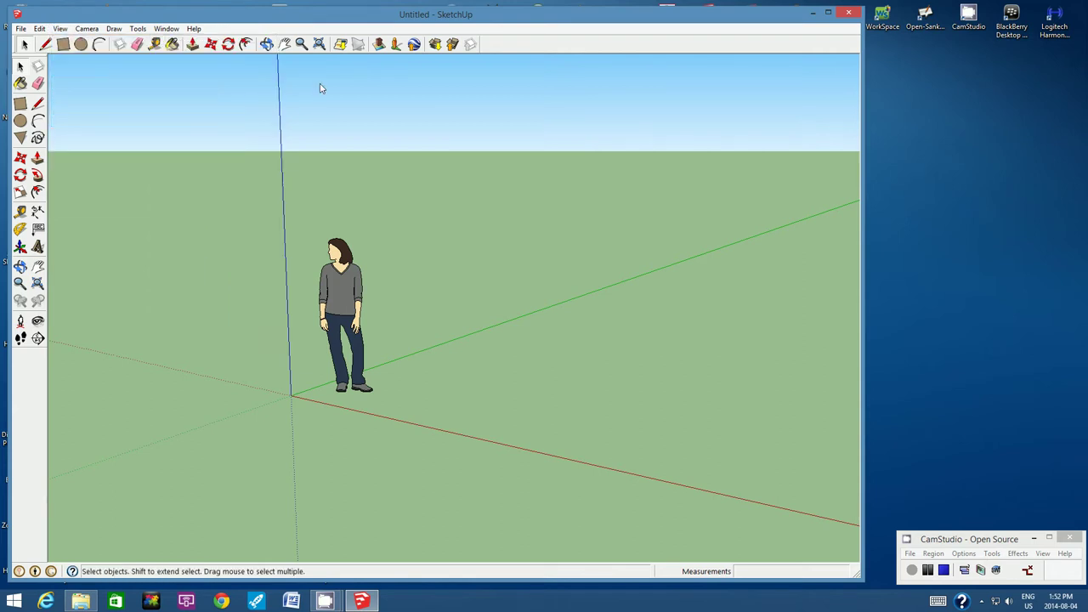
Step: Save the model as pencil case.skp in the numbered subfolder of Documents, replacing the existing file
click(20, 28)
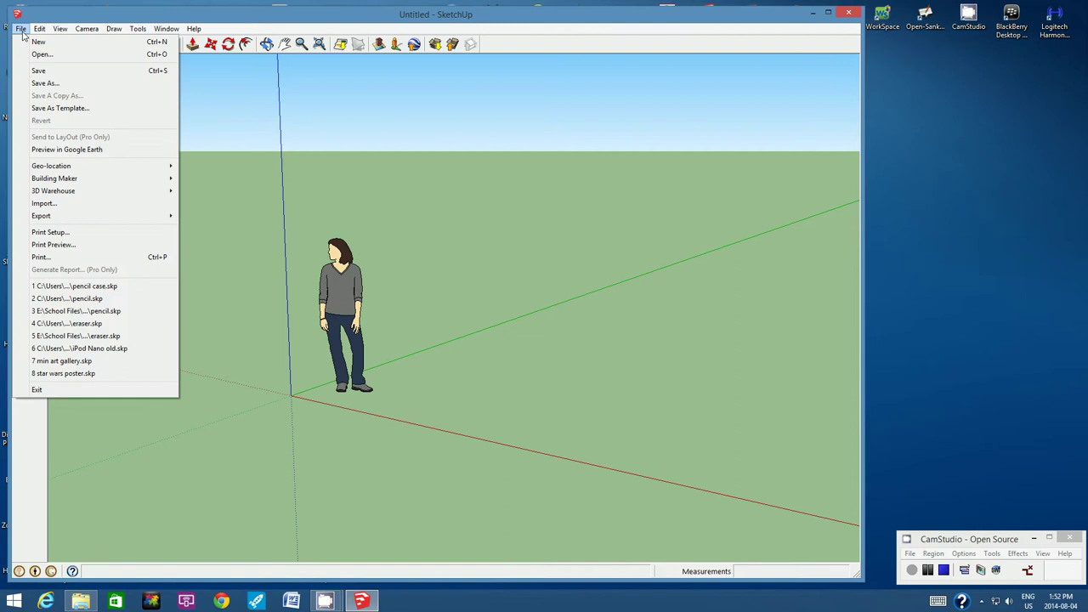
click(45, 83)
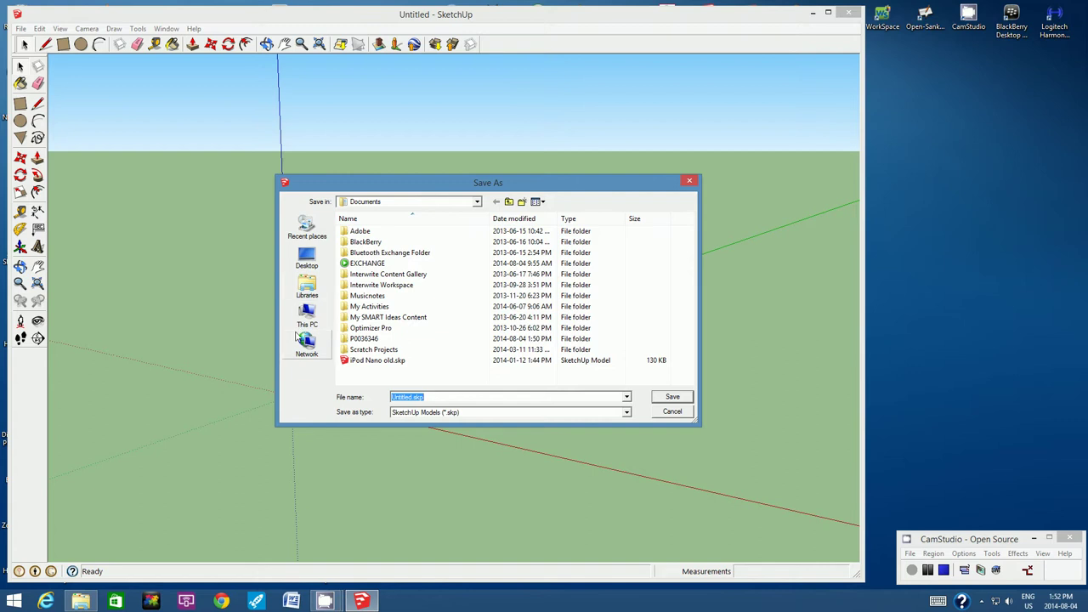
click(357, 338)
double_click(357, 339)
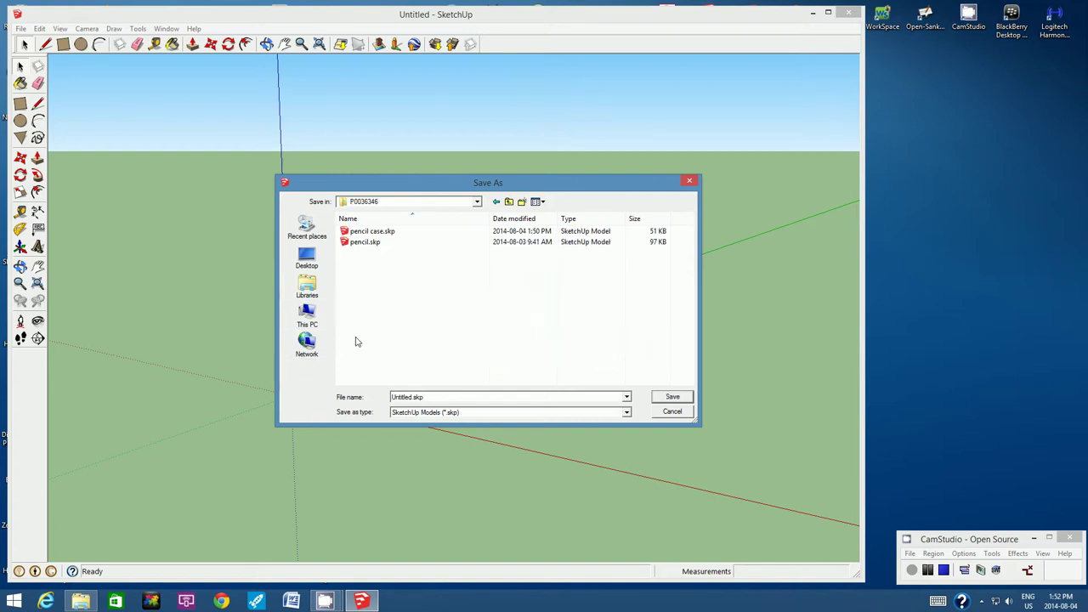
click(358, 231)
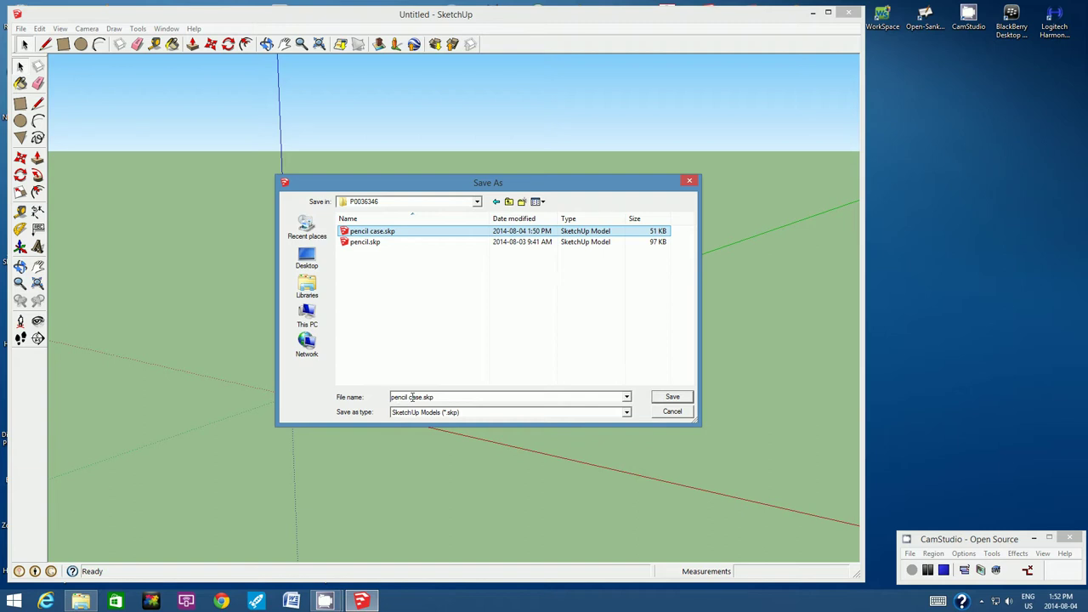
click(671, 399)
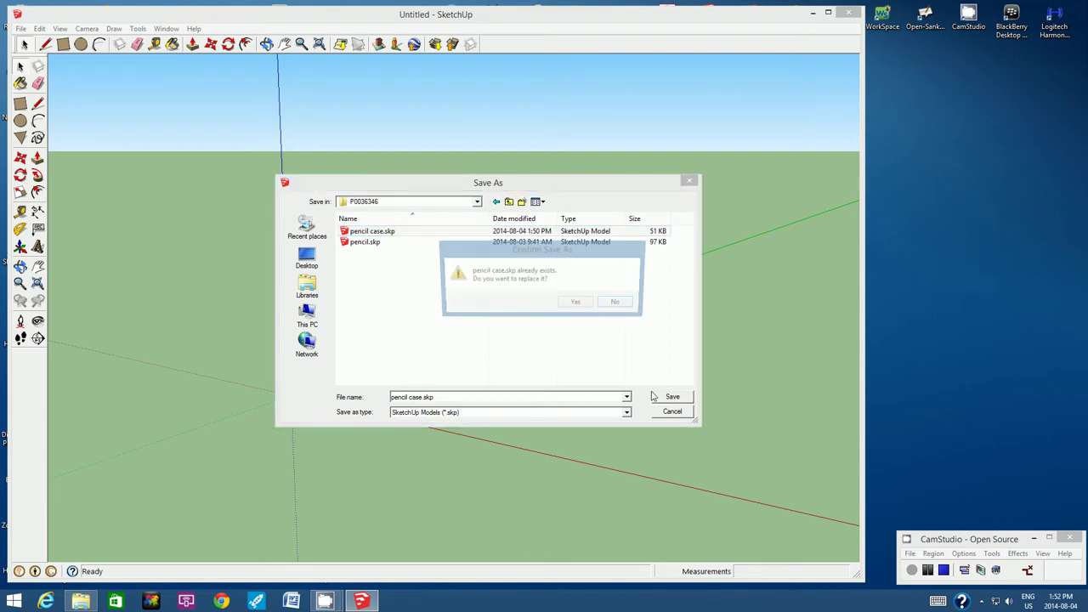
click(578, 305)
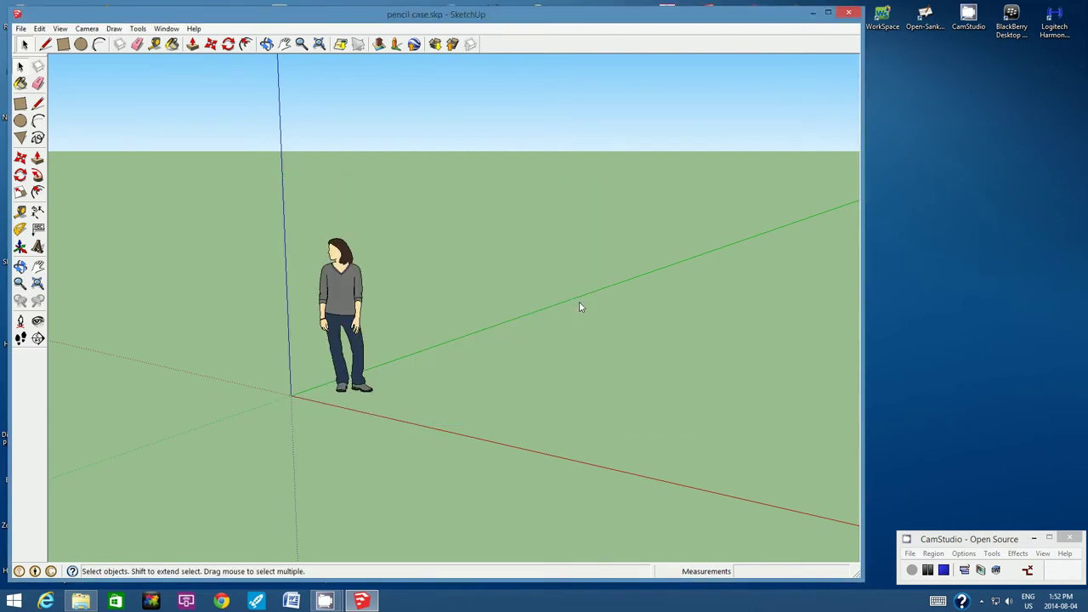
Step: Draw a 25 cm by 8 cm rectangle on the ground, starting at the origin and running along the red axis
click(301, 46)
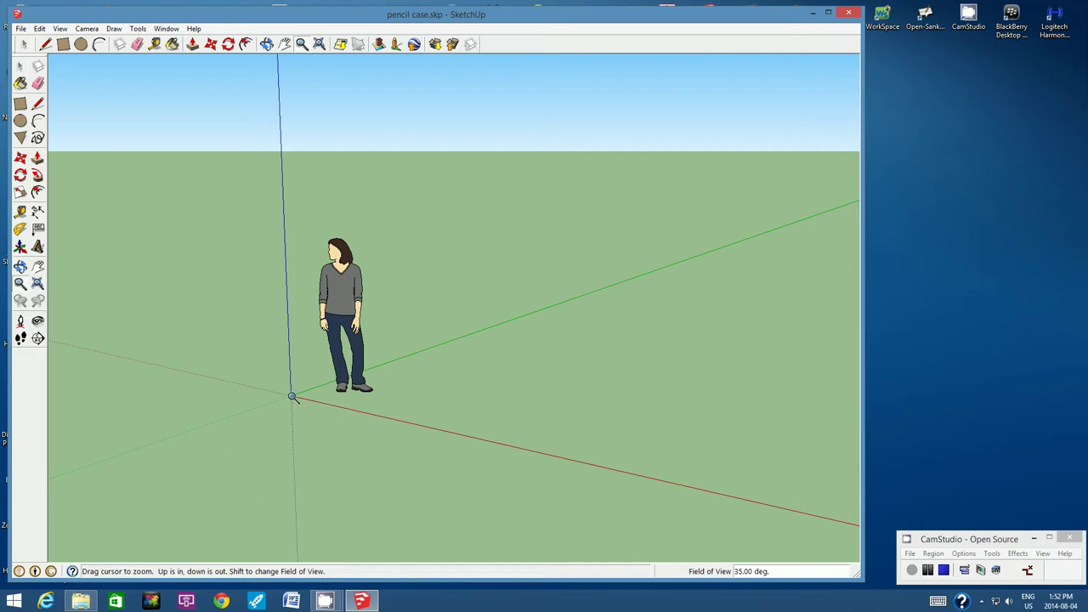
scroll(291, 396, up, 8)
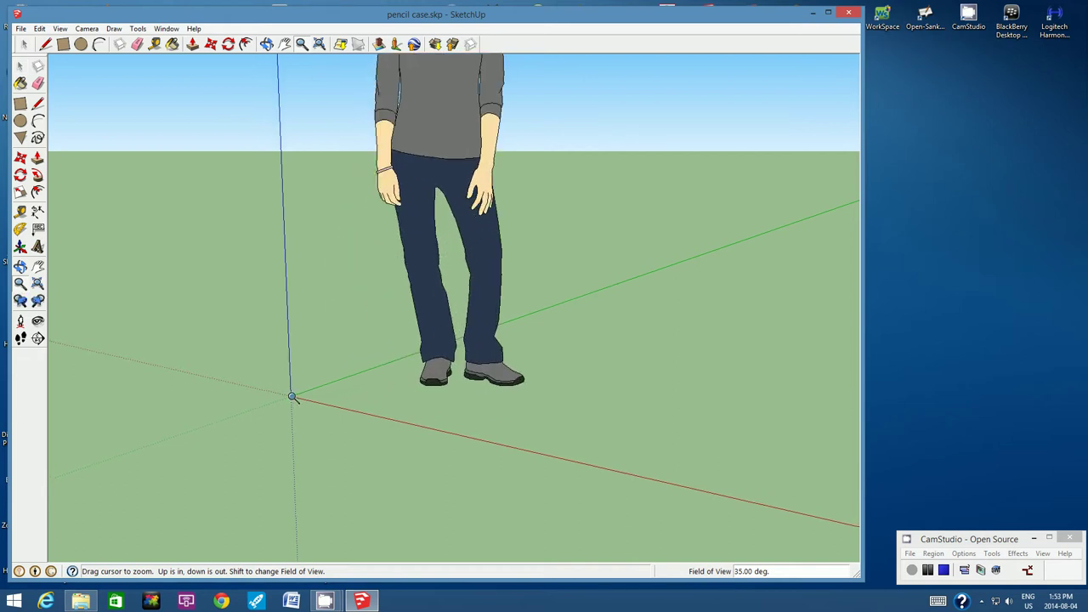
scroll(292, 396, up, 6)
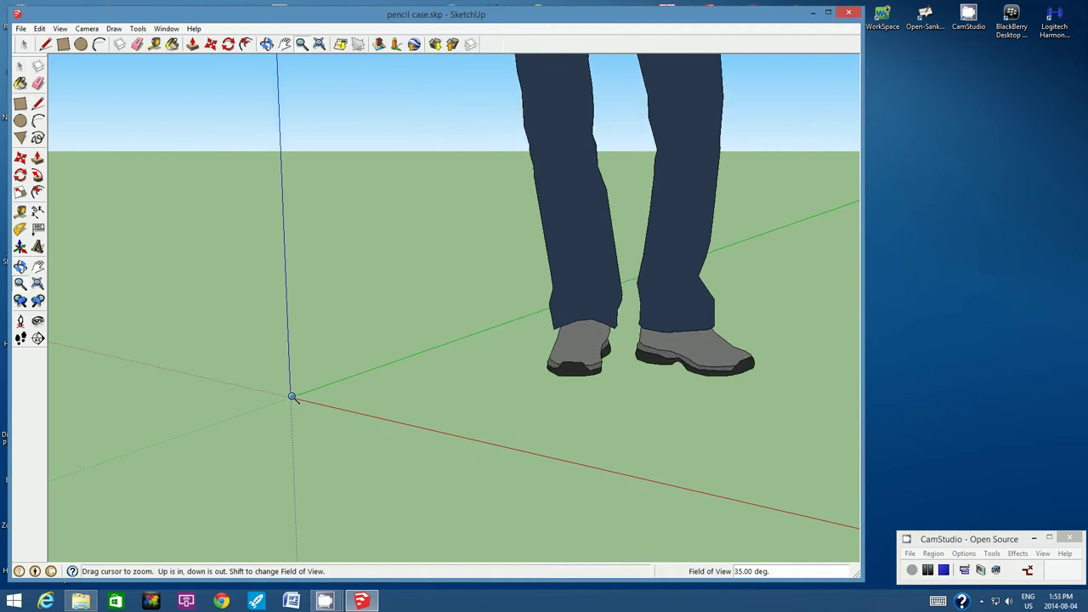
scroll(291, 396, up, 2)
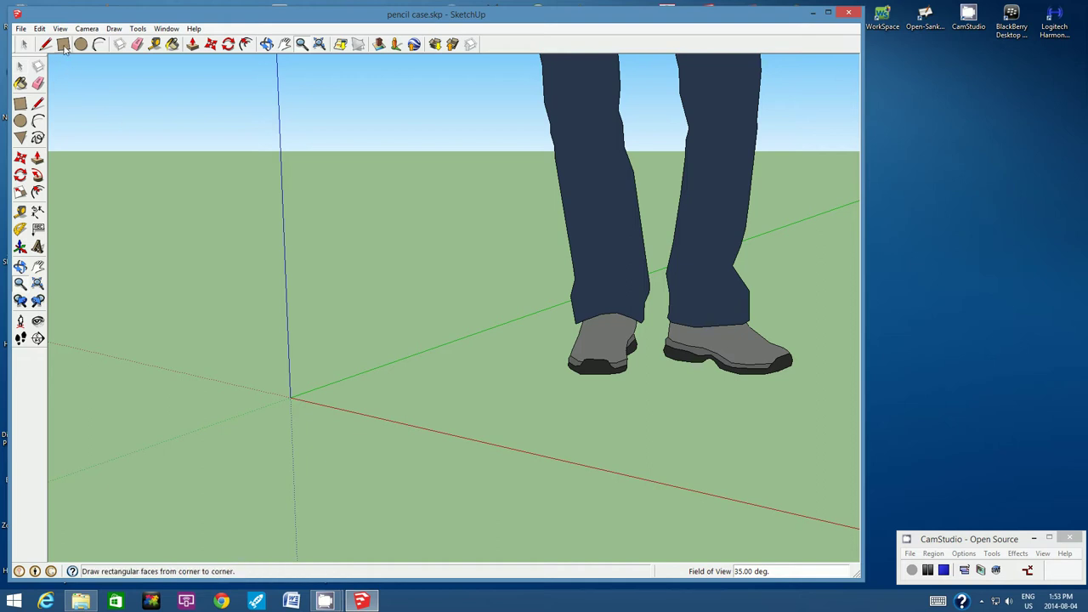
click(63, 44)
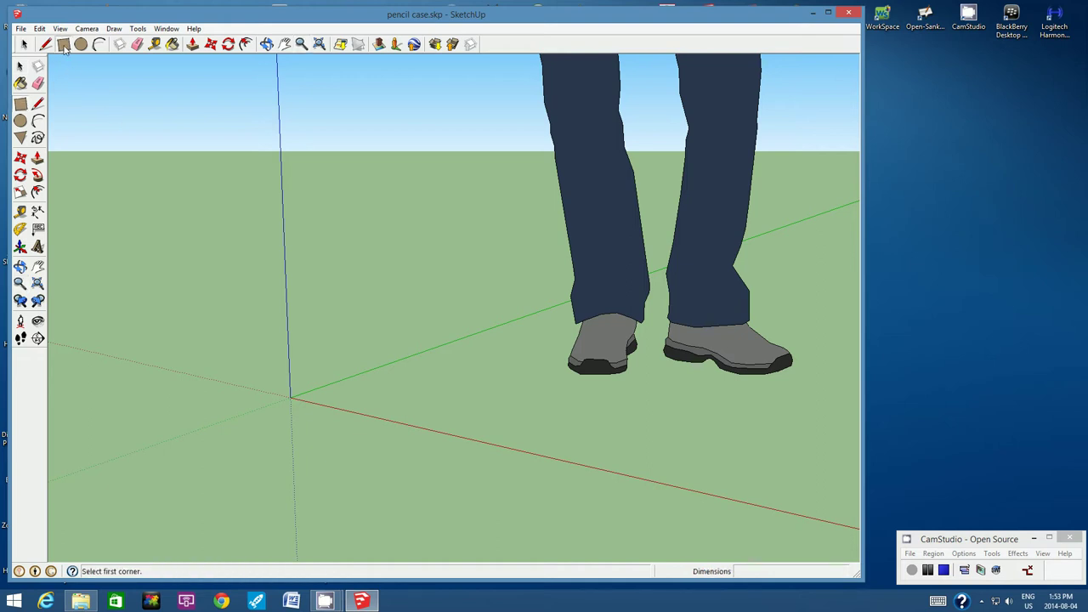
click(291, 397)
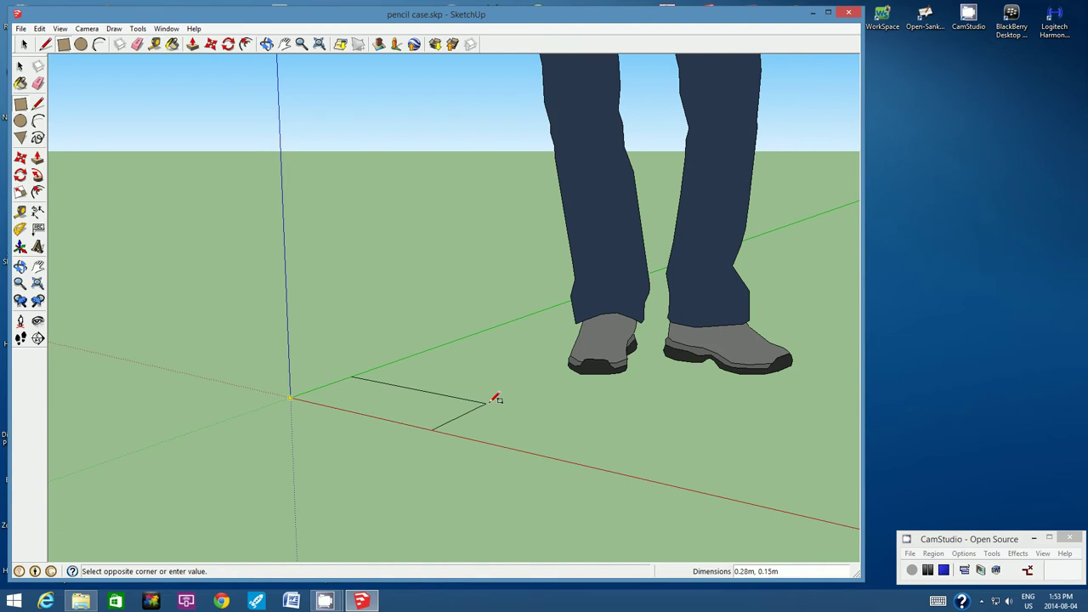
text(25cm, 8cm)
key(Return)
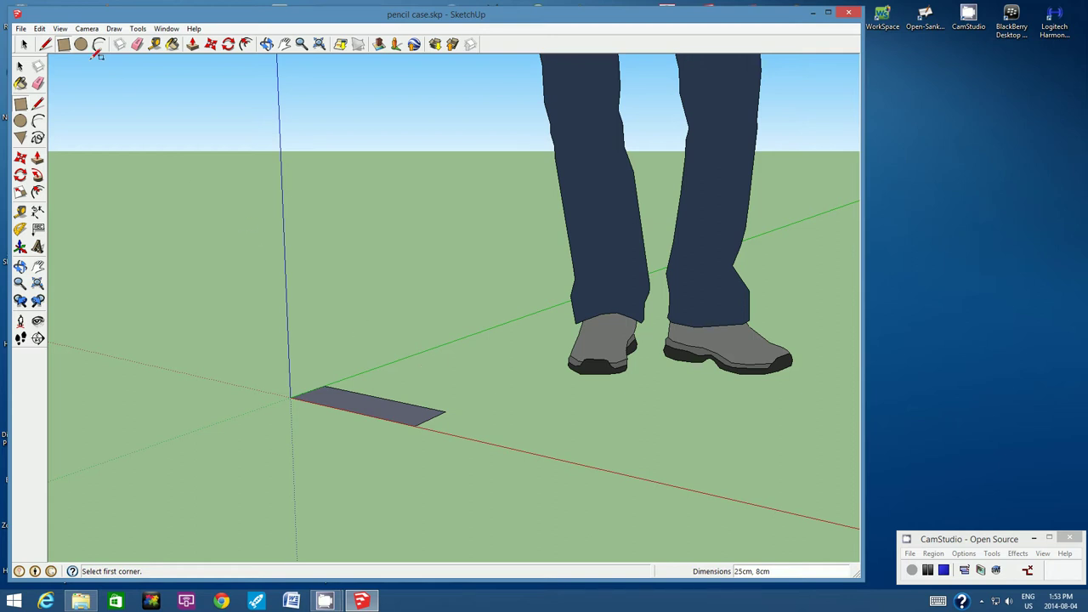
Step: In the top view, draw a tangent arc of about 0.02 m radius across the rectangle's upper-right corner
click(86, 28)
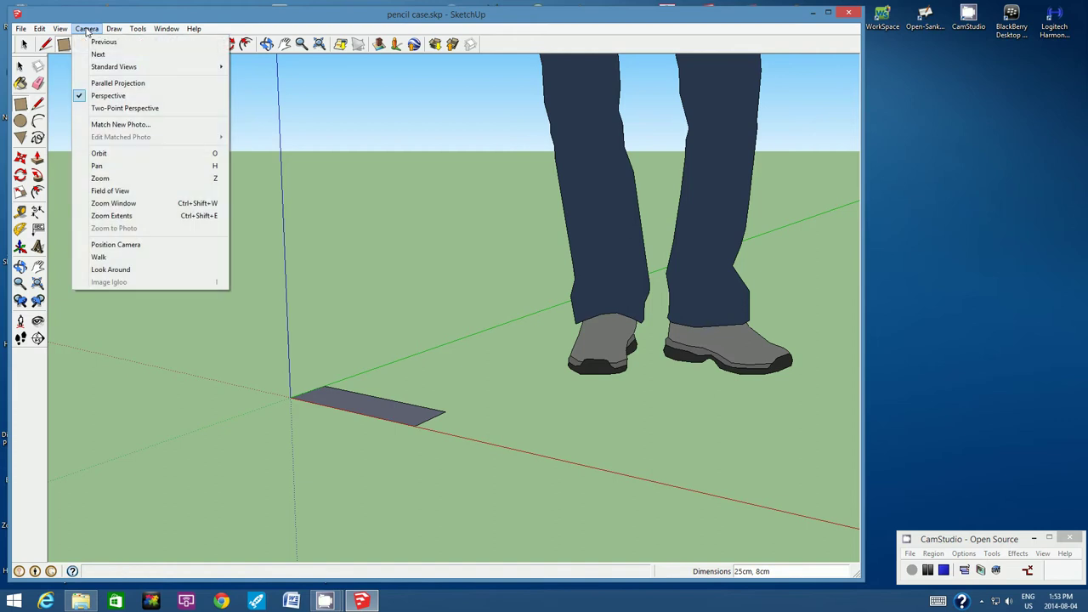
mouse_move(124, 68)
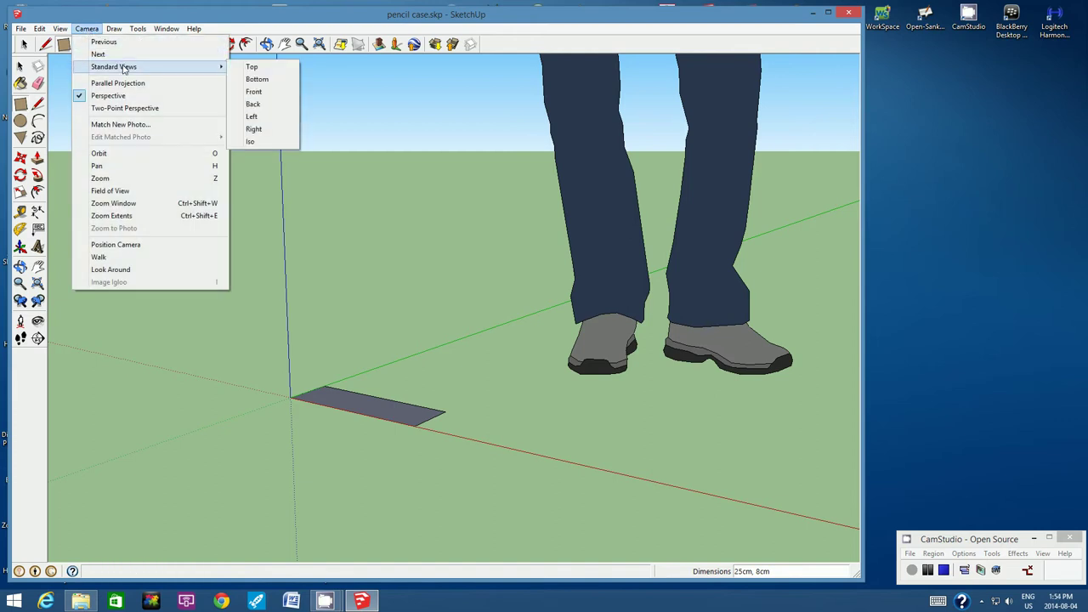
click(252, 68)
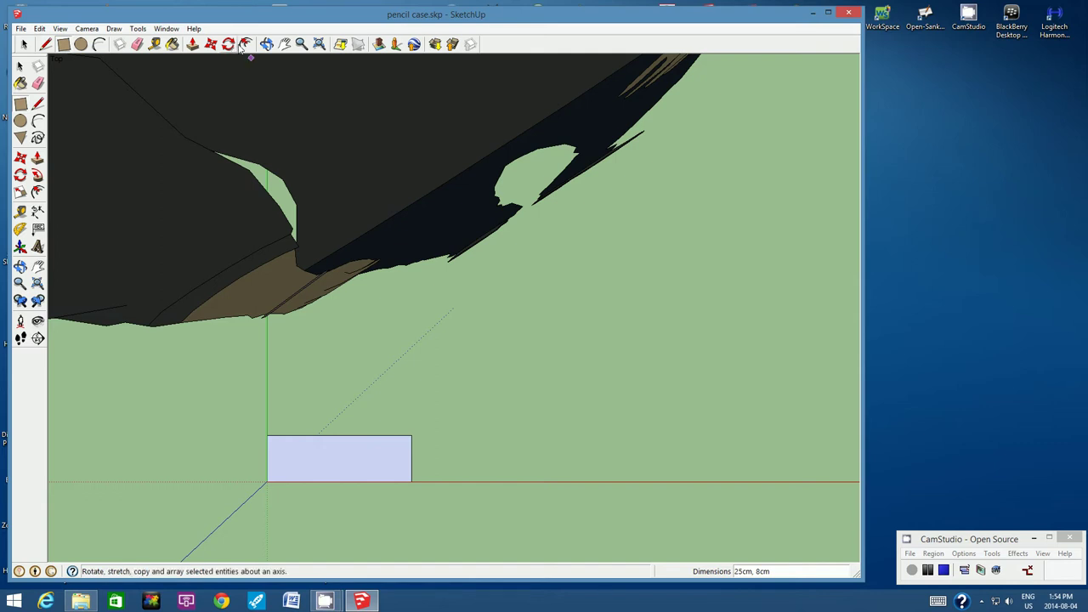
click(300, 45)
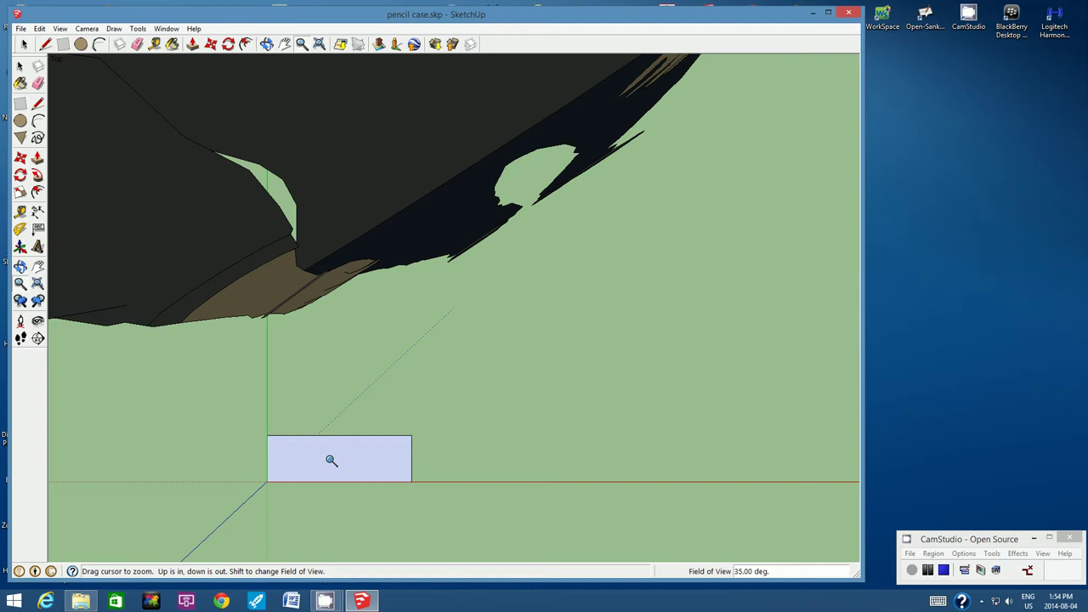
scroll(332, 460, up, 4)
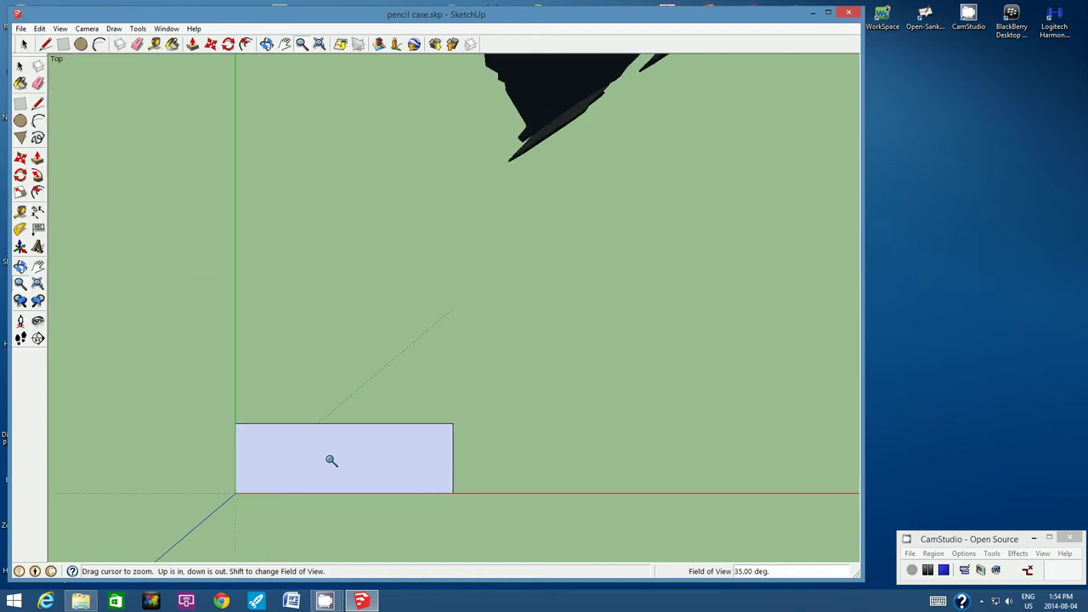
scroll(331, 460, up, 3)
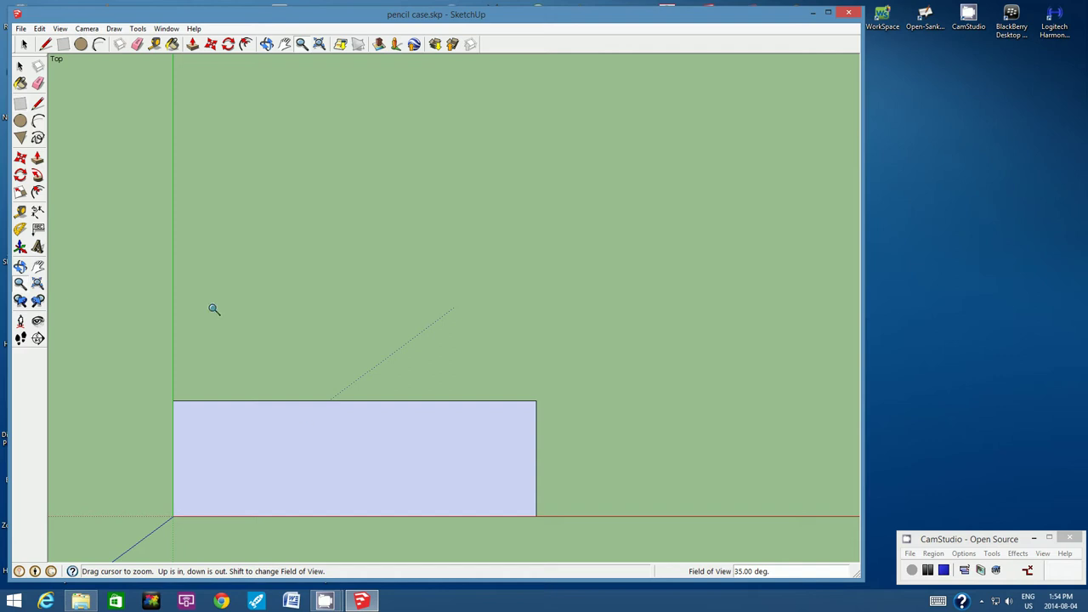
click(99, 45)
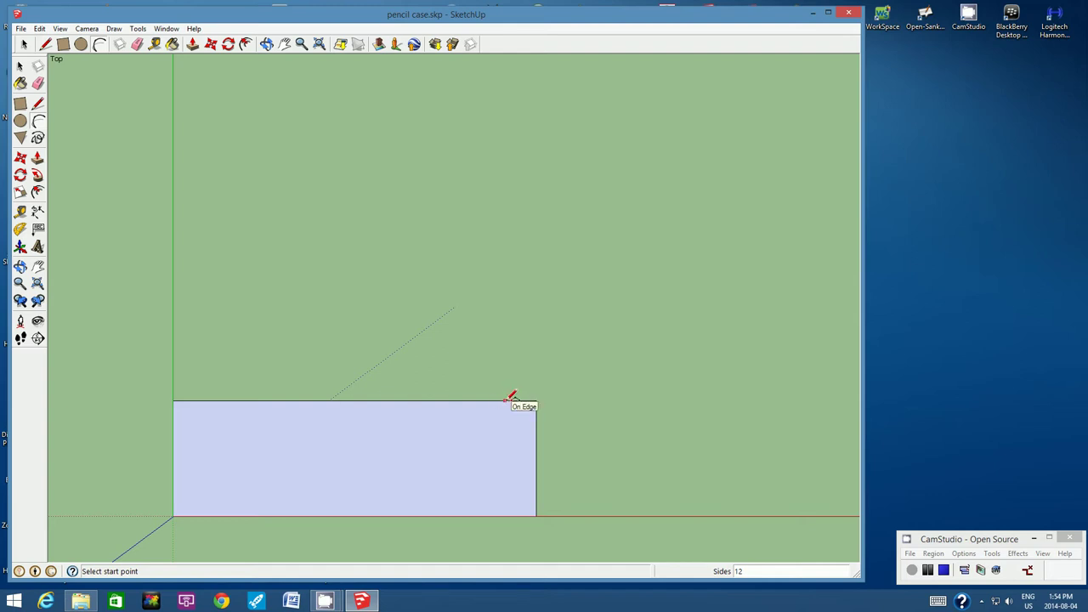
click(505, 400)
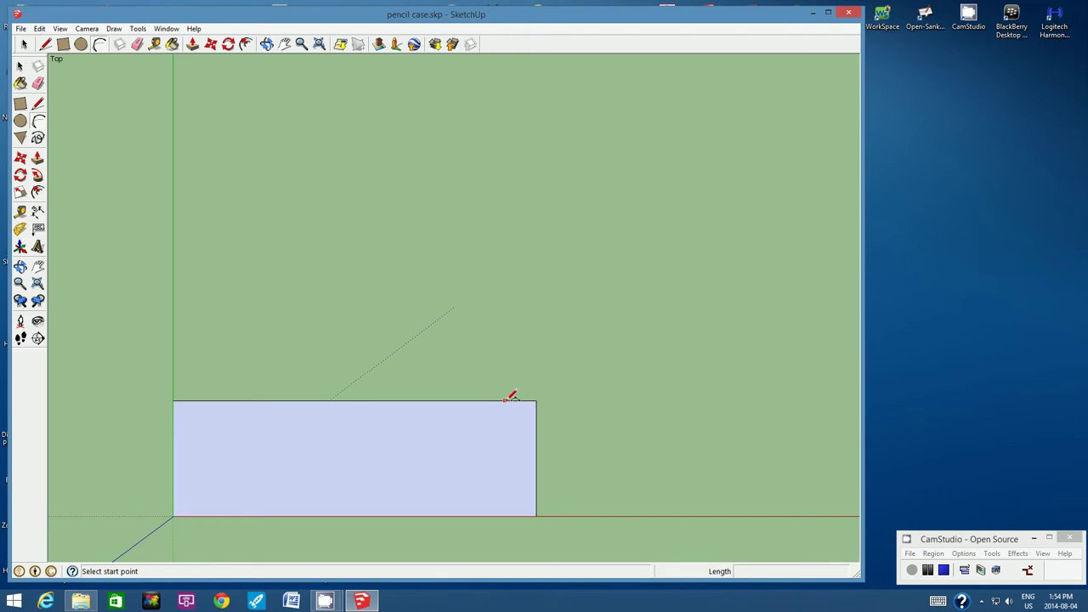
click(536, 430)
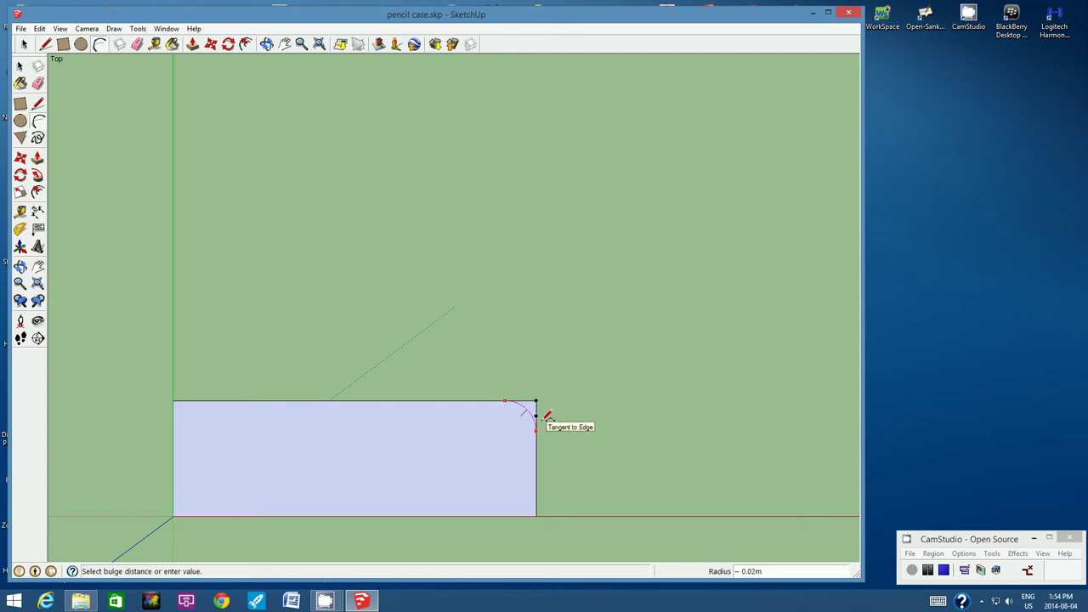
click(549, 416)
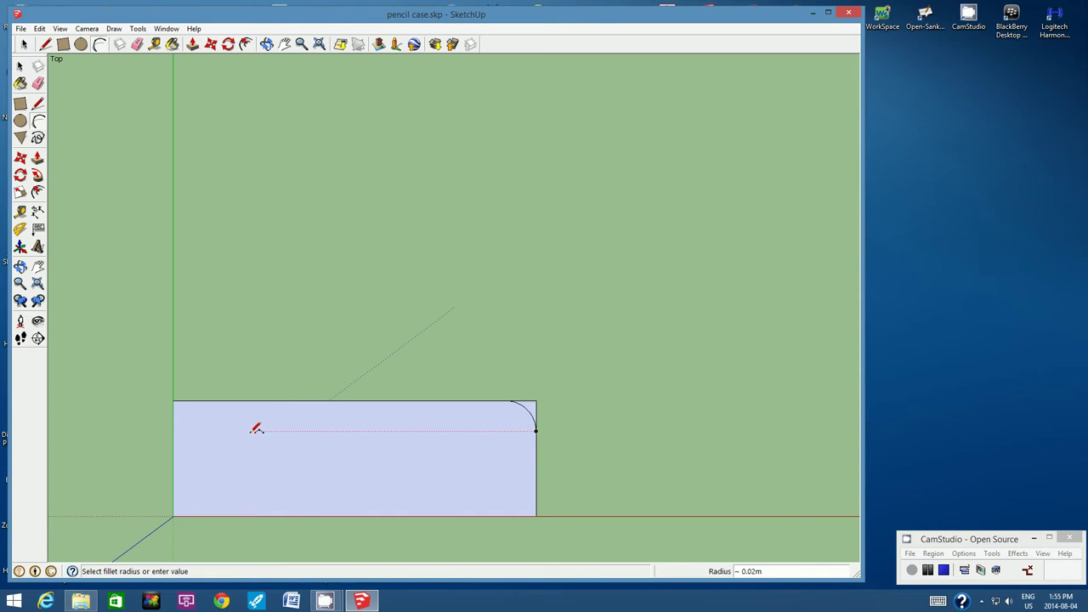
Step: Draw a tangent arc of about 0.02 m radius across the rectangle's upper-left corner, level with the upper-right arc
click(180, 432)
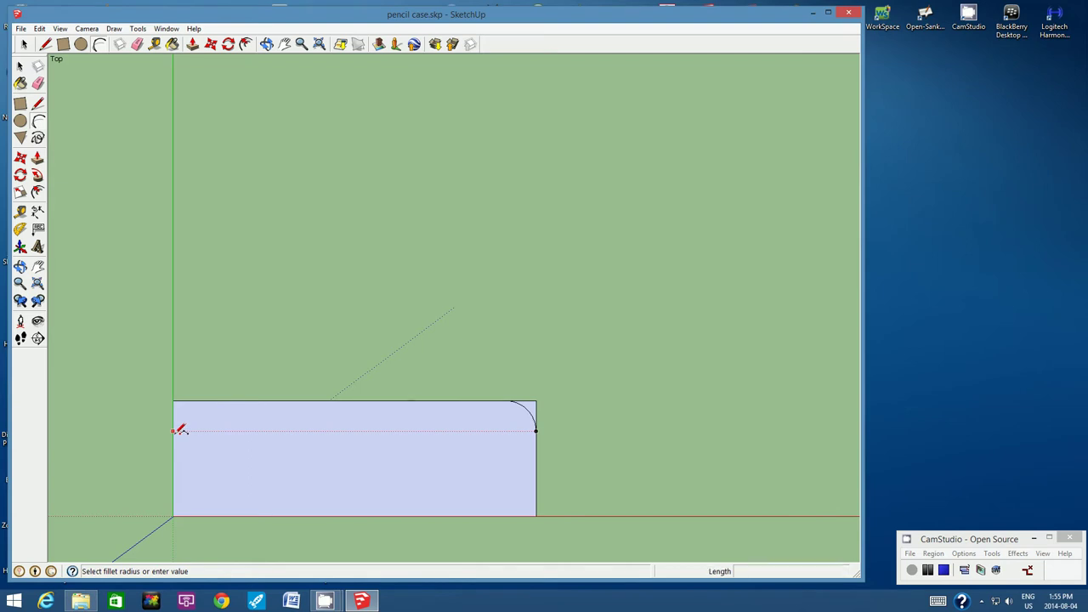
click(208, 397)
click(208, 399)
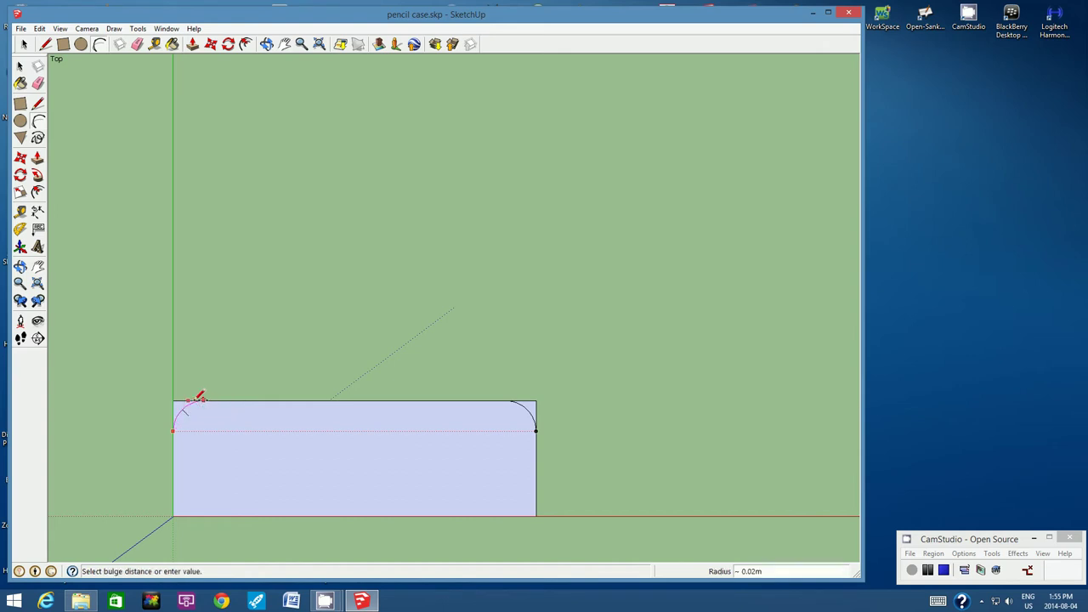
click(197, 398)
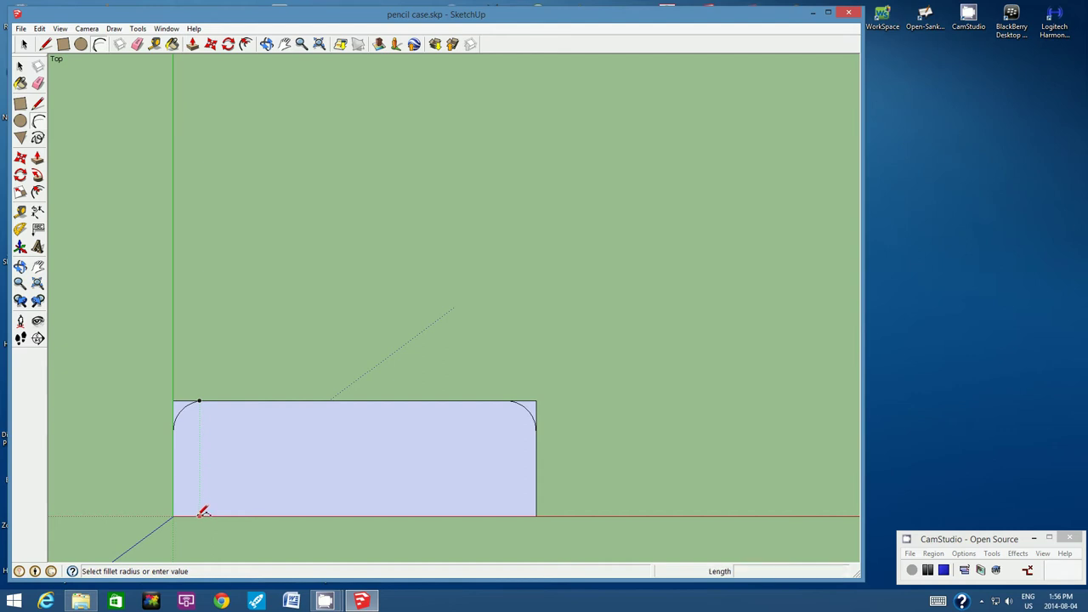
Step: Draw a tangent arc of about 0.02 m radius across the lower-left corner, aligned with the end of the upper-left arc
click(204, 513)
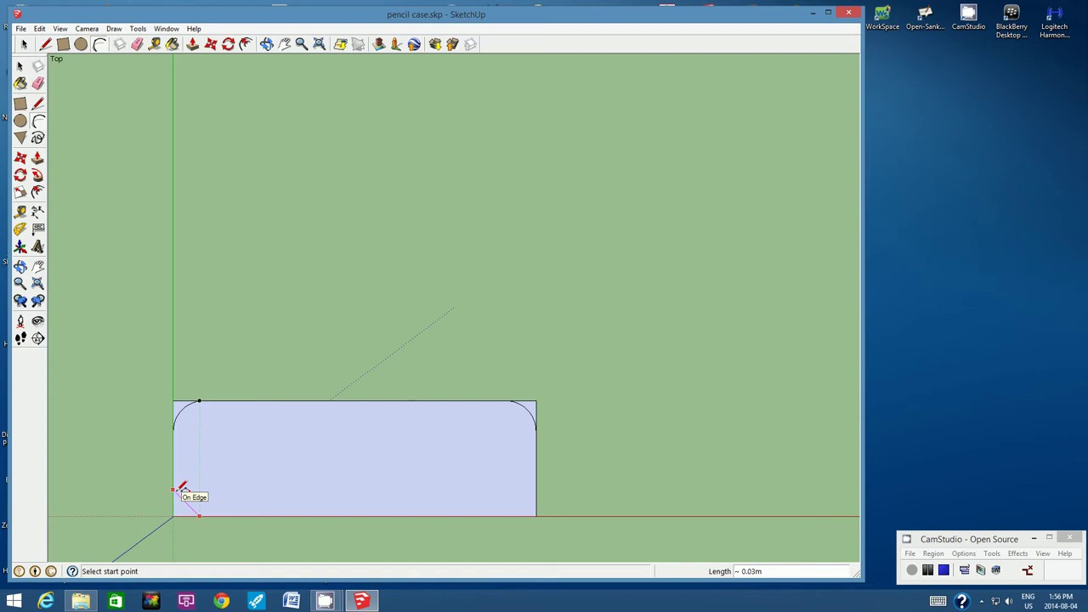
click(174, 490)
click(198, 515)
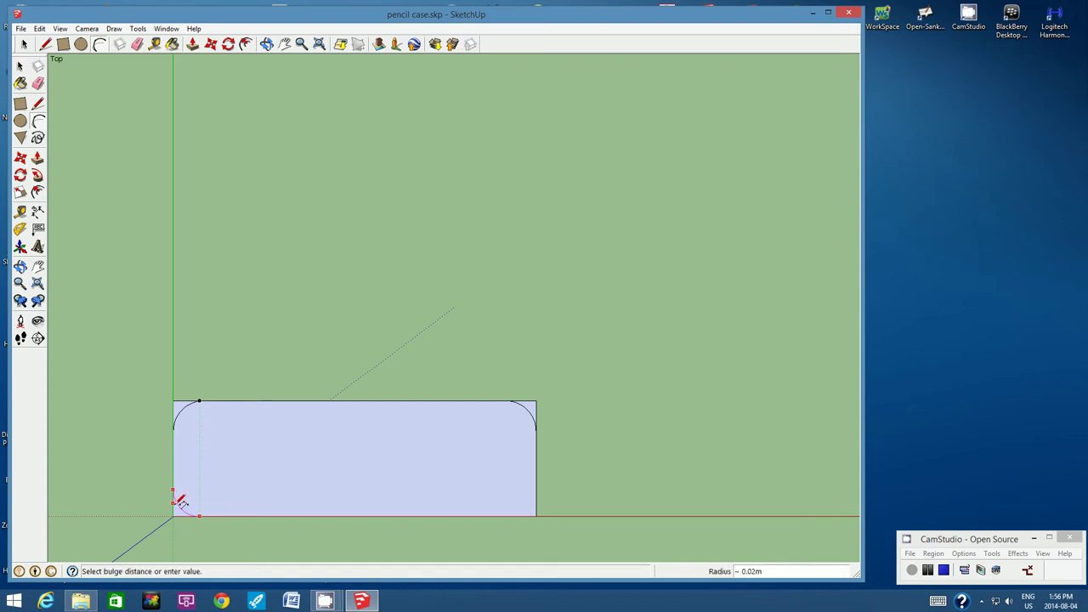
click(180, 500)
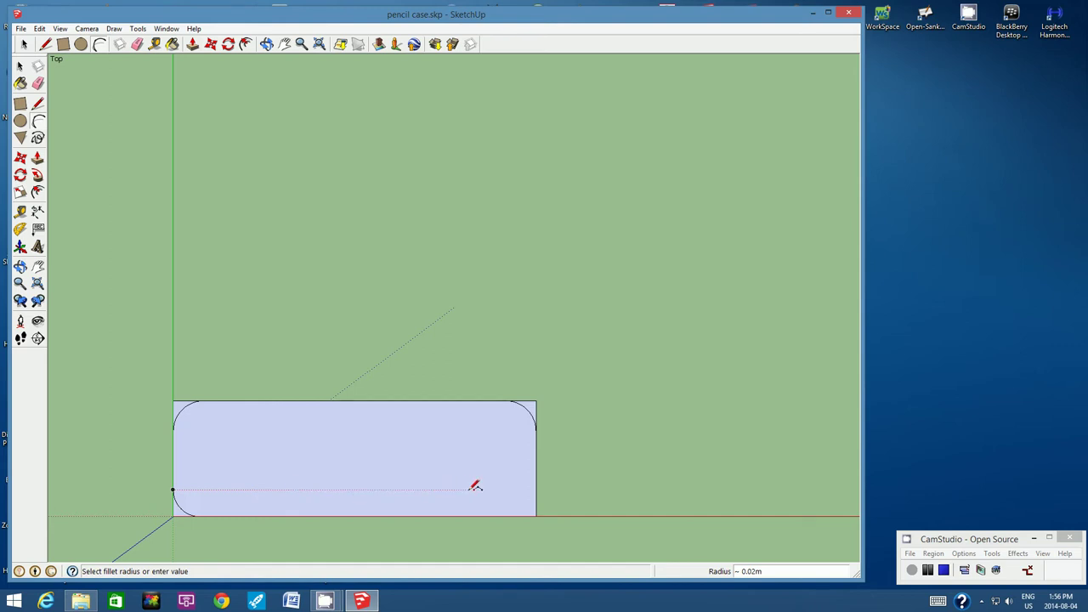
Step: Draw a tangent arc of about 0.02 m radius across the lower-right corner, aligned with the end of the lower-left arc
key(l)
click(535, 491)
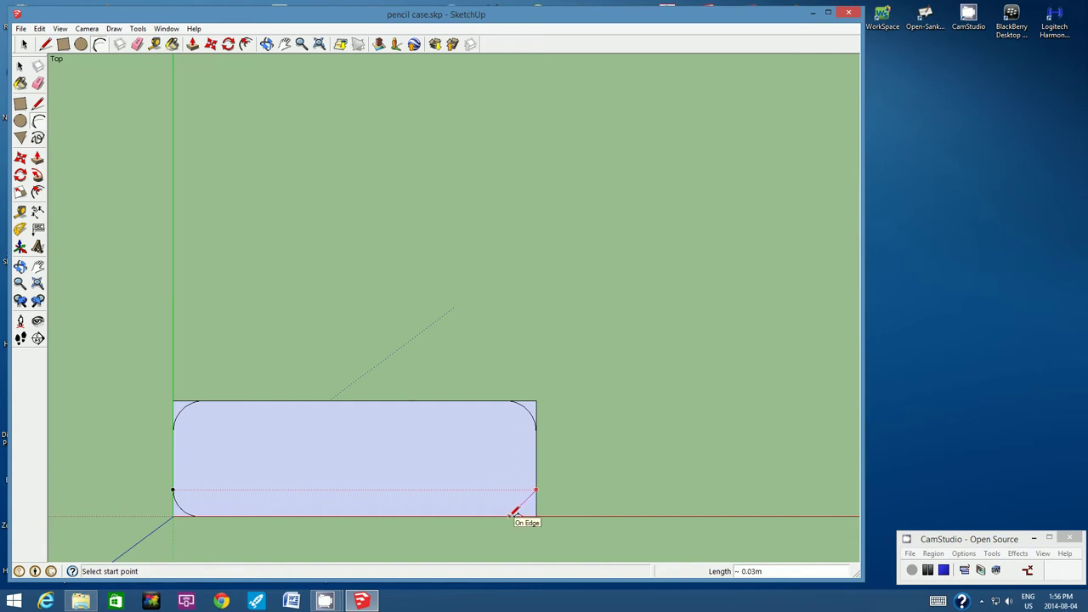
click(514, 512)
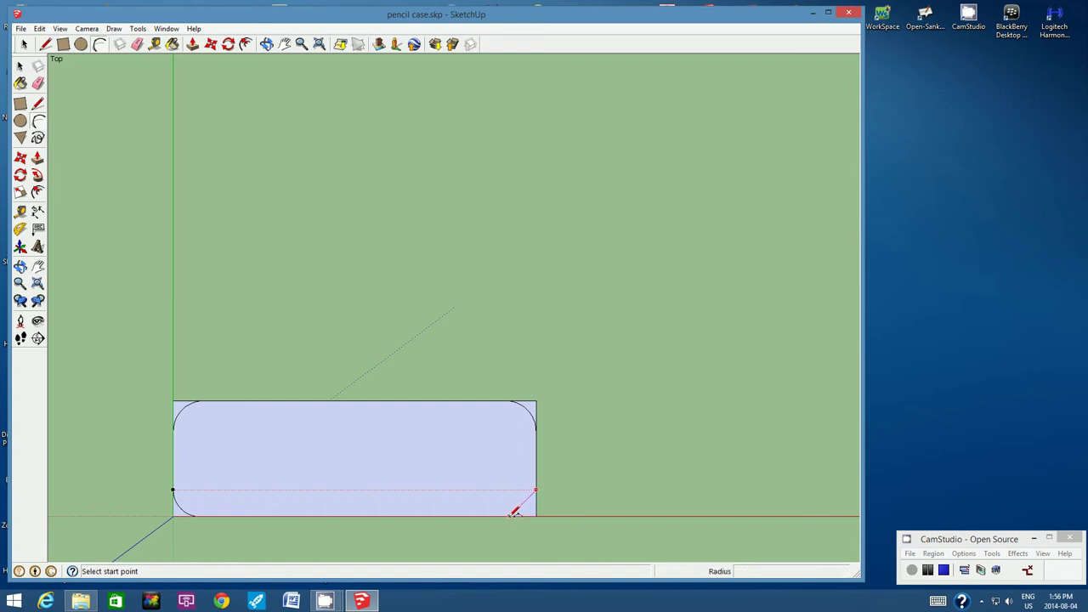
click(516, 513)
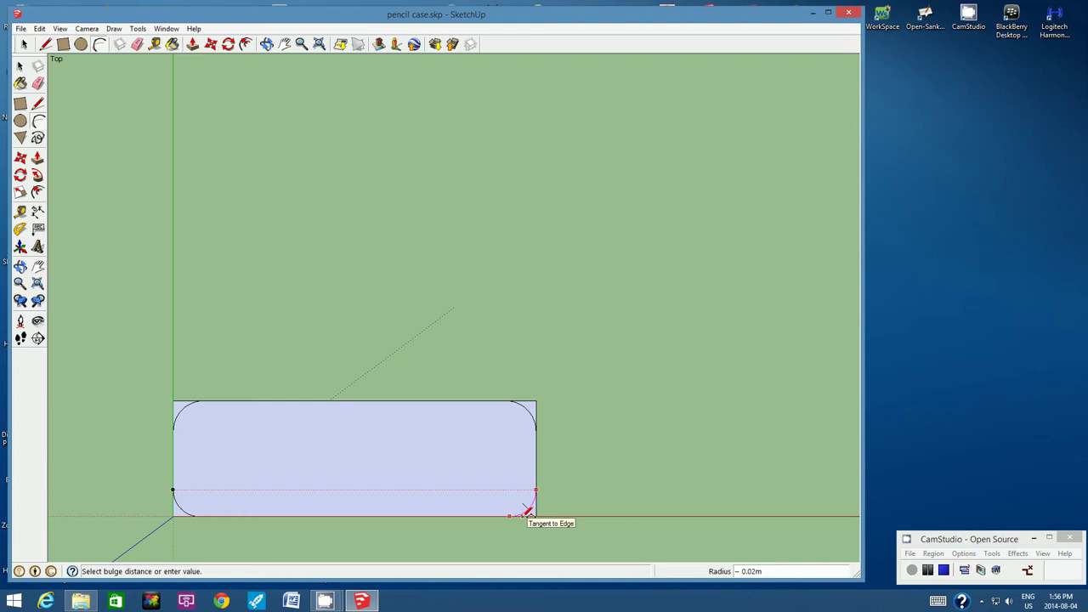
click(527, 511)
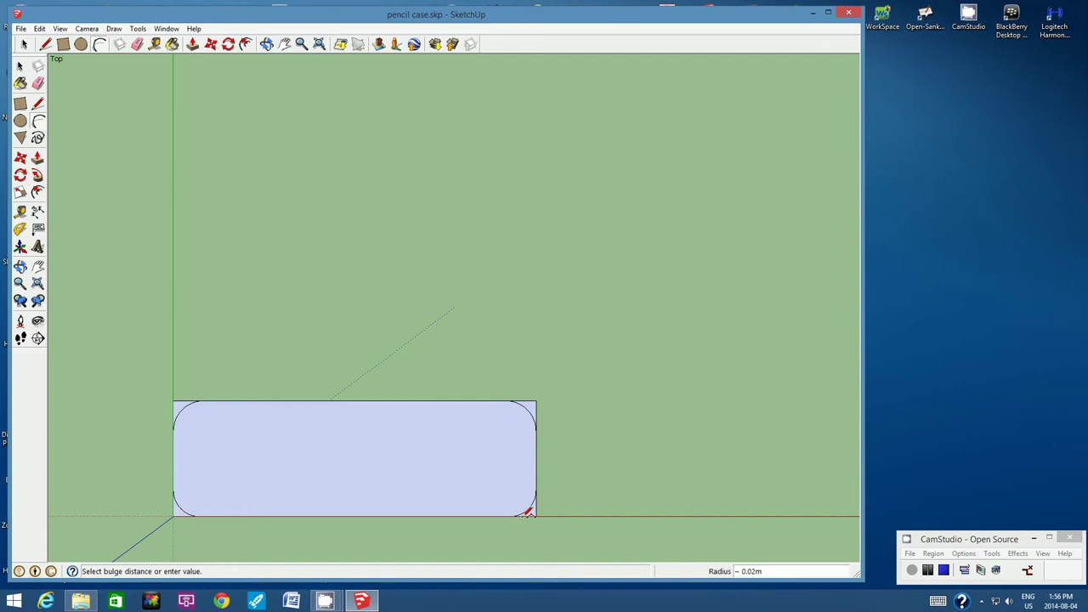
click(527, 511)
Step: Tilt the view to show the rounded base in perspective and save the model
click(266, 44)
drag(382, 461, 273, 384)
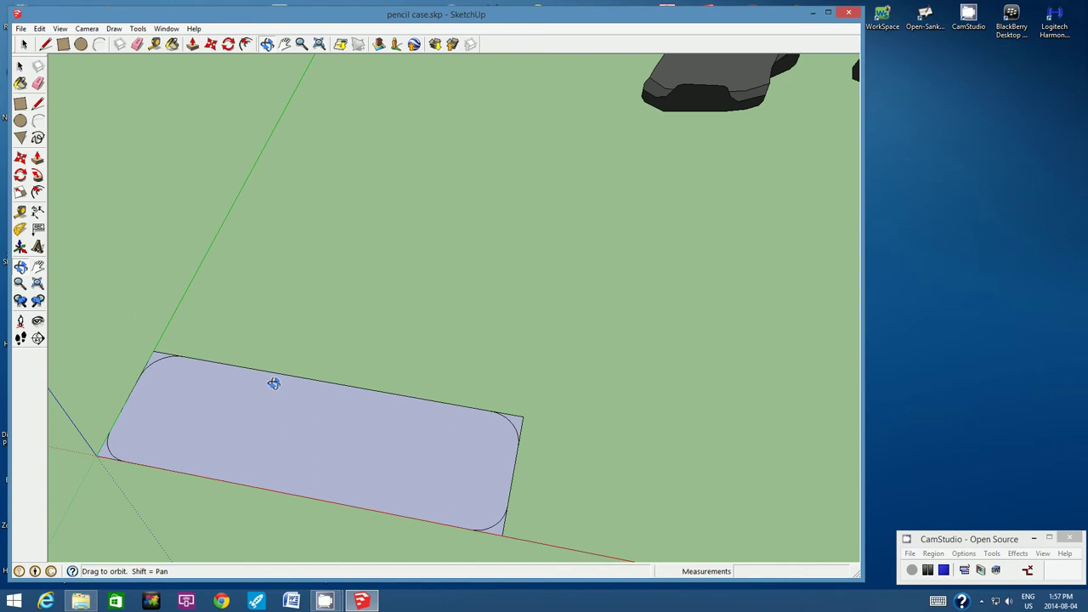
click(20, 29)
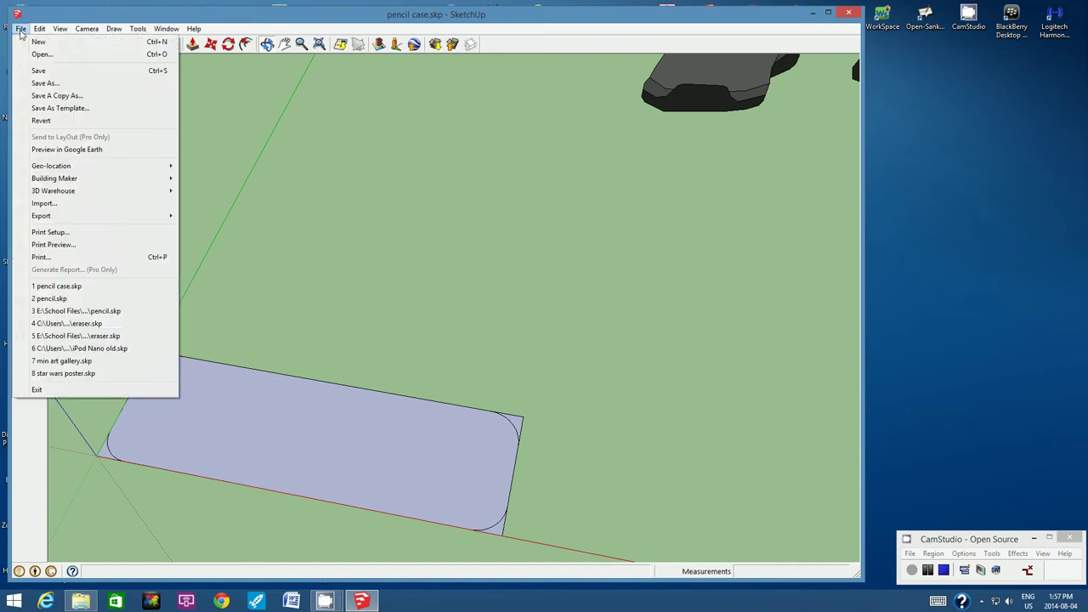
click(36, 72)
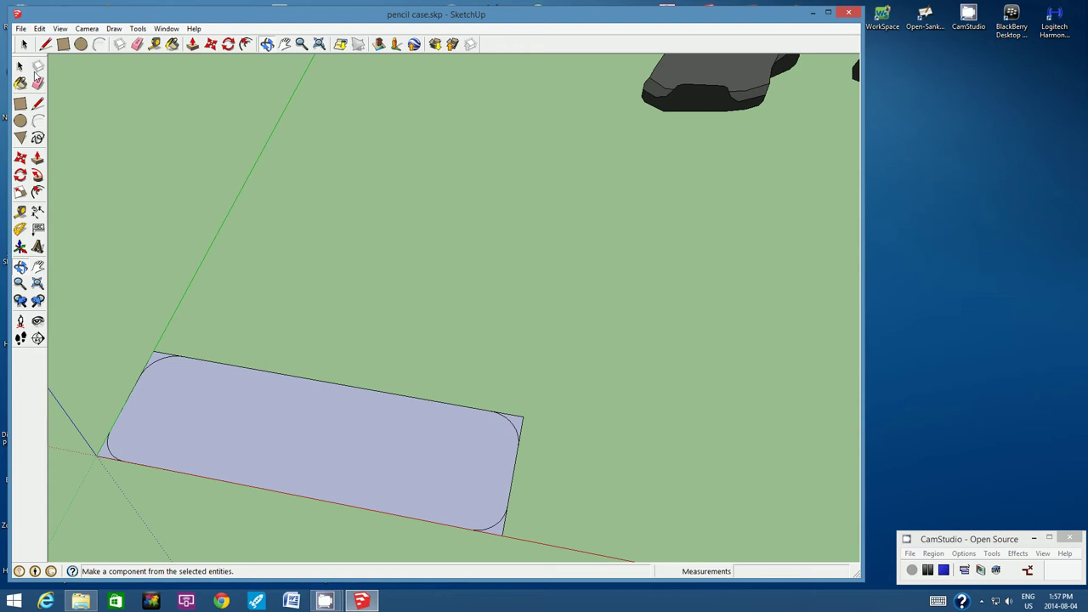
Step: Erase the leftover square corner edges outside the arcs so only the rounded rectangle remains
click(139, 45)
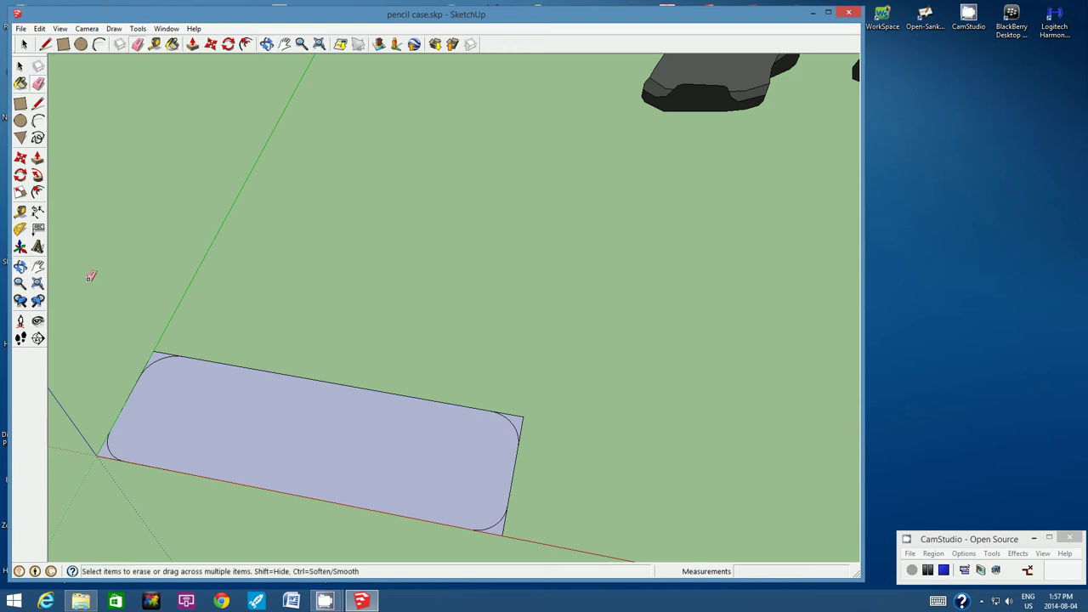
click(520, 413)
click(502, 526)
click(162, 351)
Step: Push/Pull the rounded base face upward by 3 cm
click(267, 44)
mouse_move(215, 396)
mouse_down()
mouse_move(212, 292)
mouse_move(267, 418)
mouse_move(299, 345)
mouse_move(250, 440)
mouse_move(253, 471)
mouse_move(238, 469)
mouse_move(226, 401)
mouse_up()
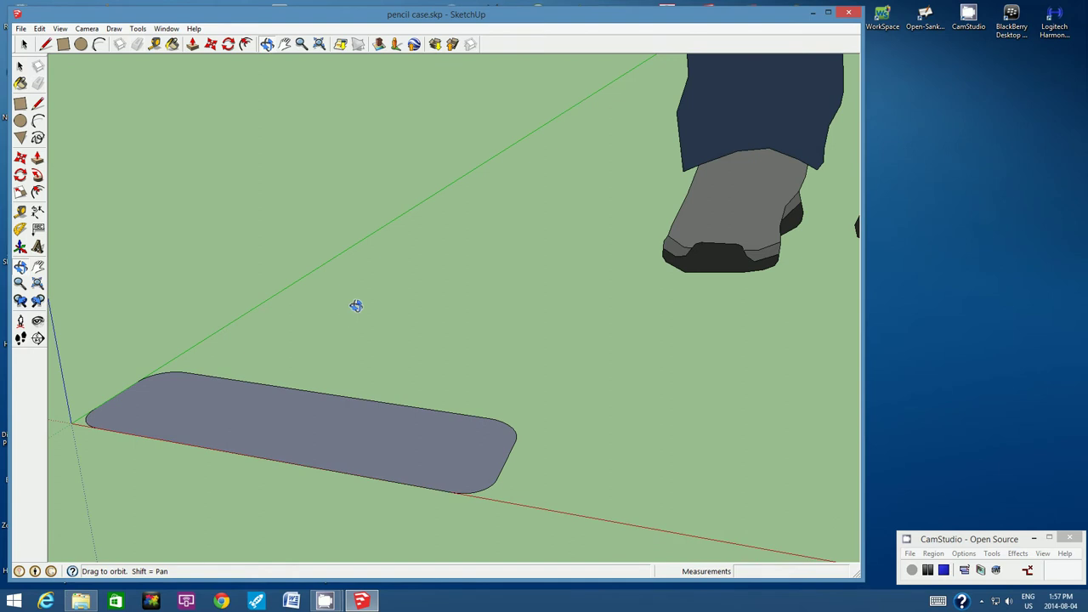
click(194, 48)
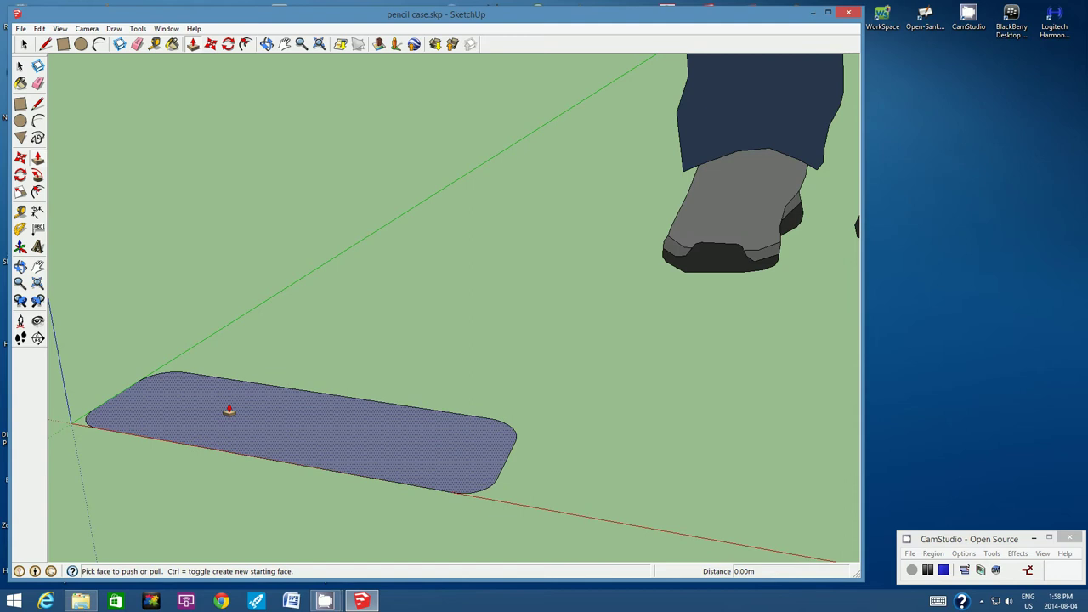
drag(229, 410, 235, 366)
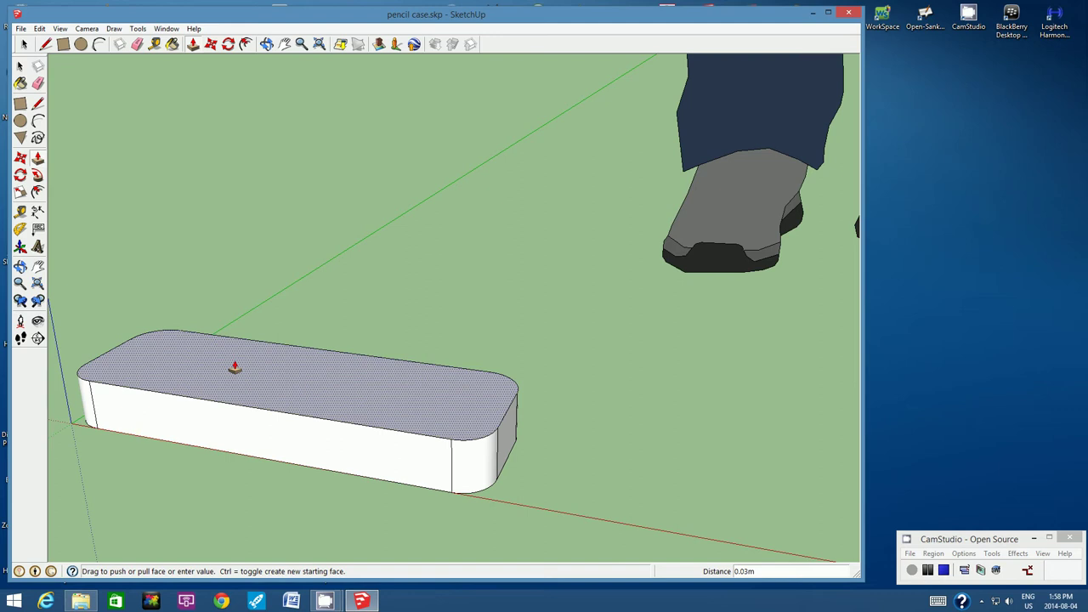
text(3cm)
key(Return)
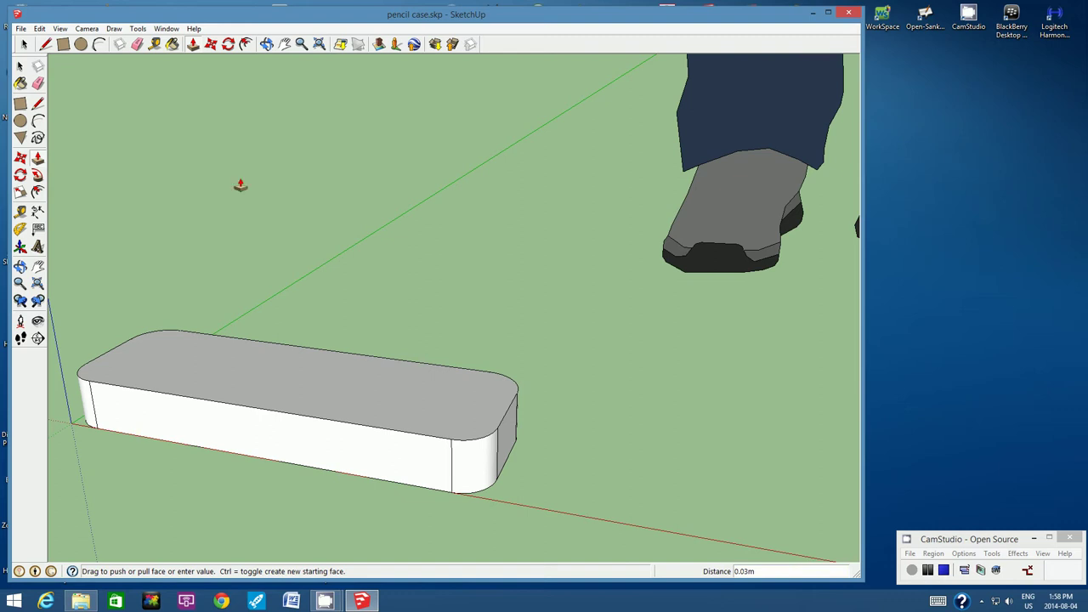
Step: Switch to the standard top view with the case centred and activate the Offset tool
click(24, 44)
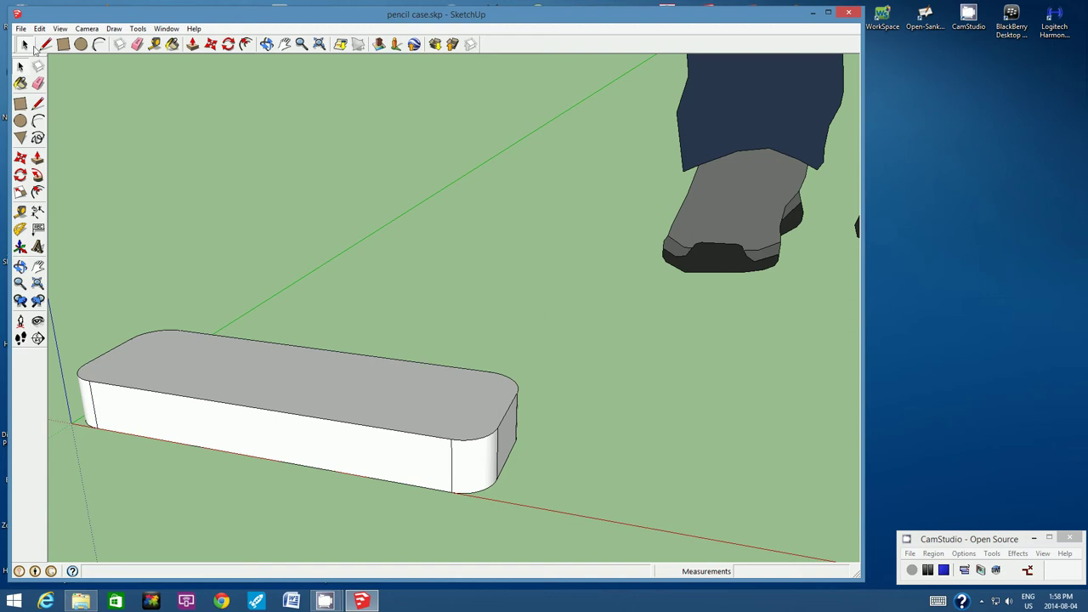
click(86, 28)
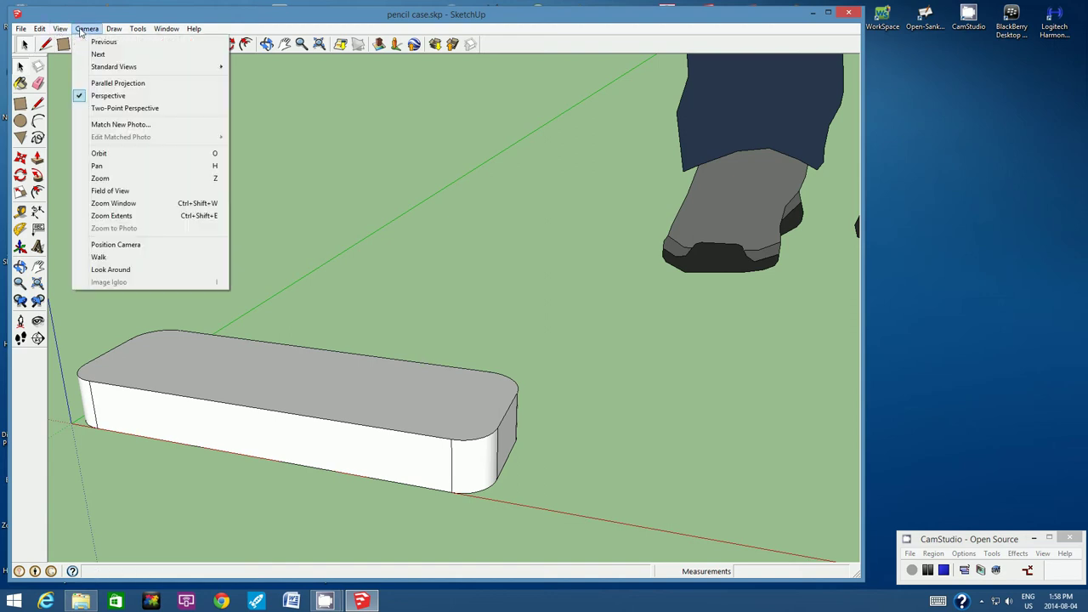
mouse_move(121, 69)
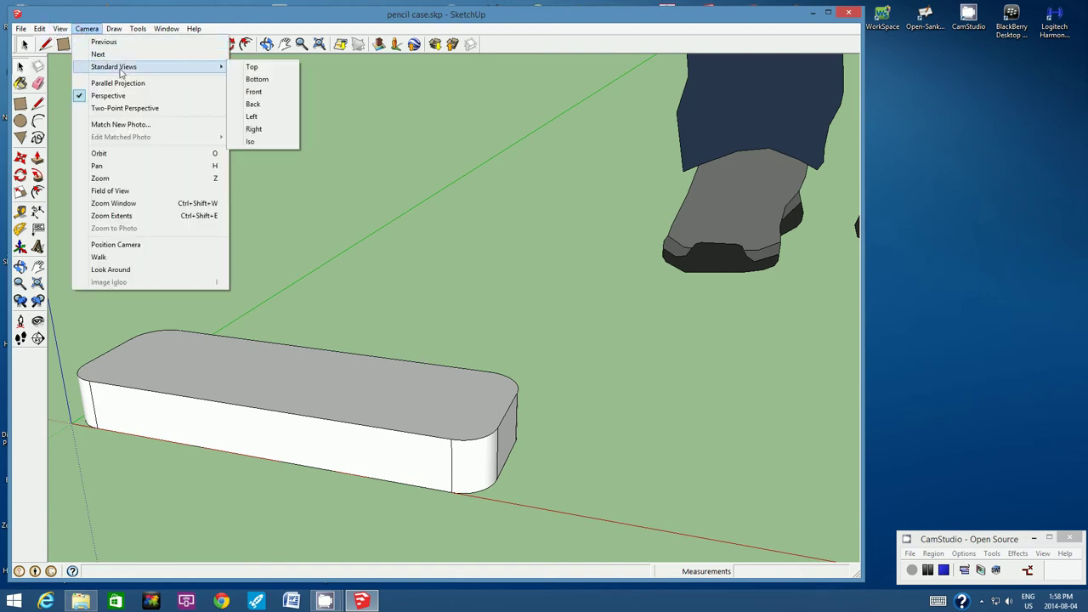
click(253, 68)
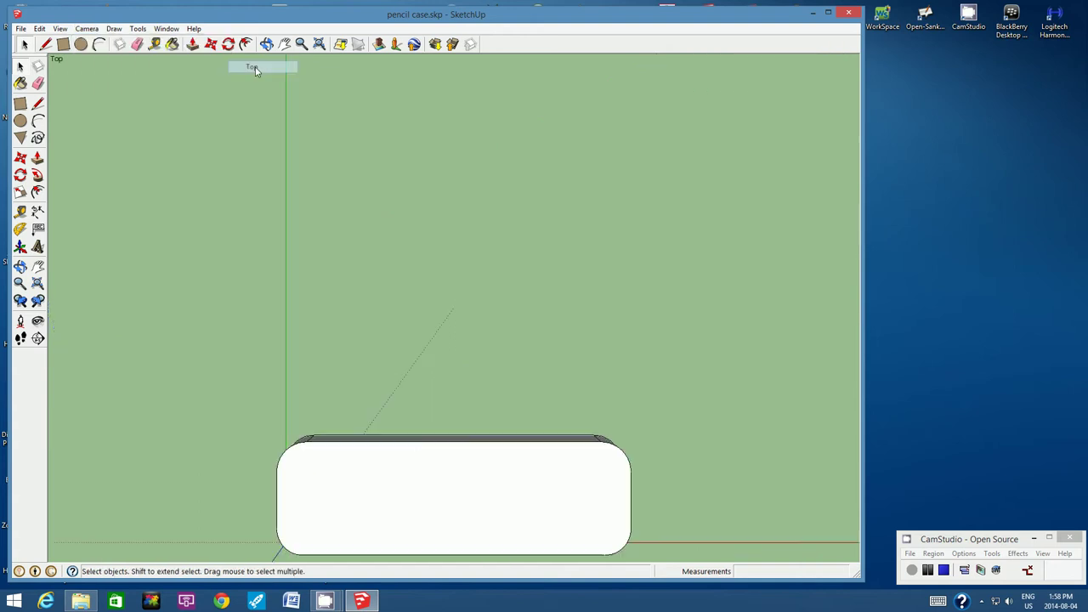
click(285, 43)
drag(471, 501, 451, 359)
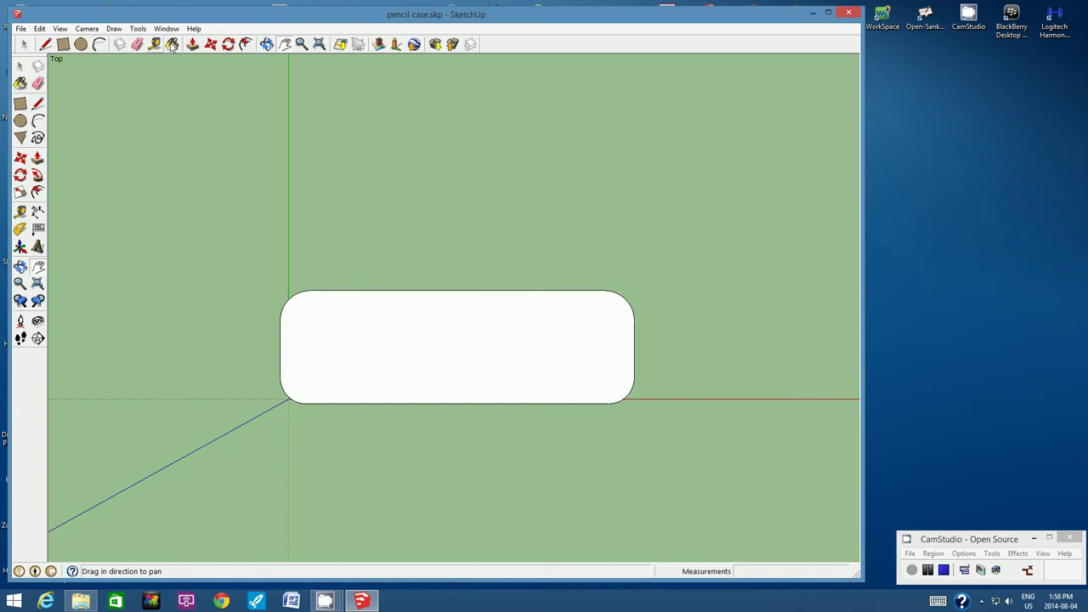
click(247, 44)
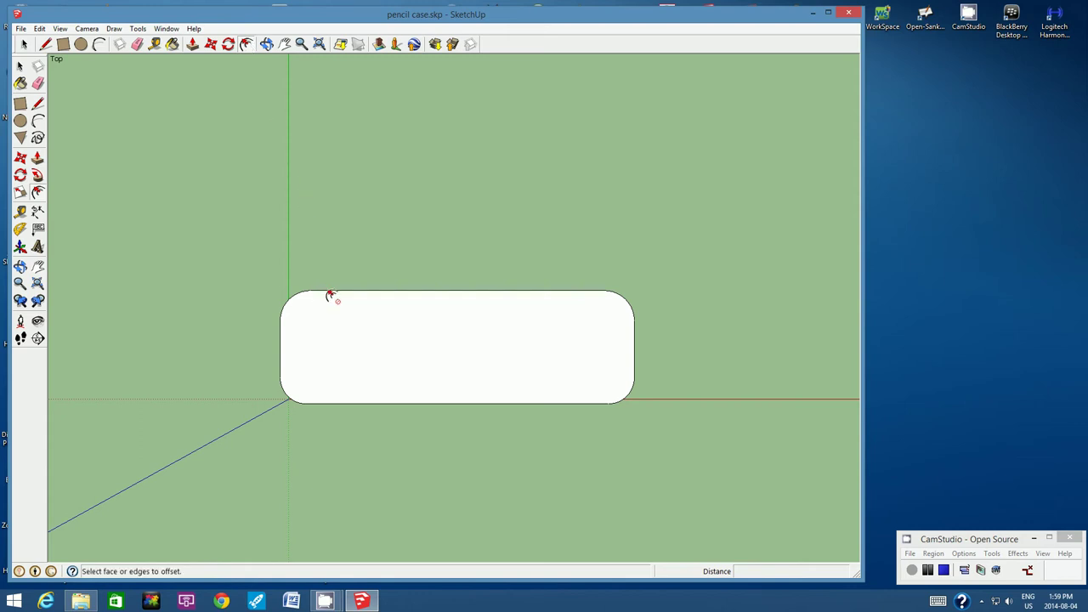
click(331, 296)
key(Escape)
click(284, 355)
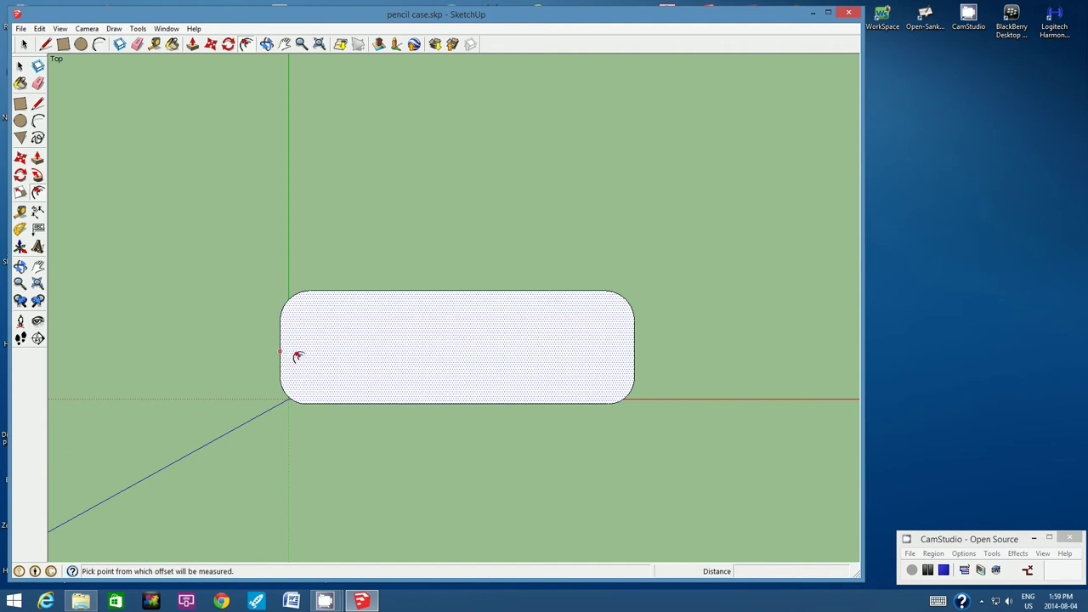
key(Escape)
click(282, 355)
key(Escape)
click(337, 294)
key(Escape)
Step: Offset the top face's outline slightly inward to form a narrow rim around the case
click(342, 333)
click(320, 405)
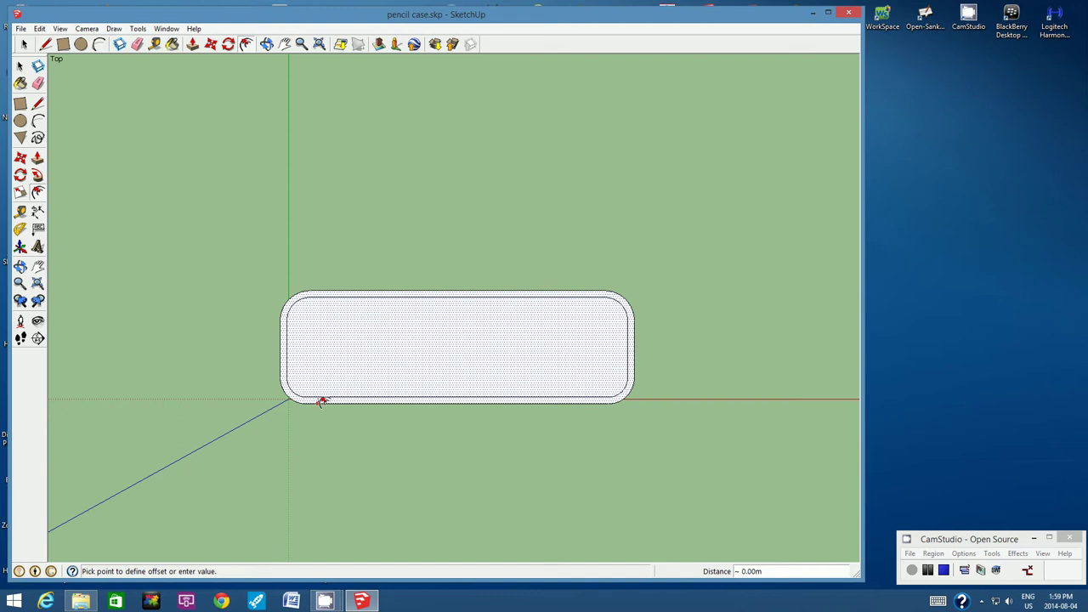
key(Escape)
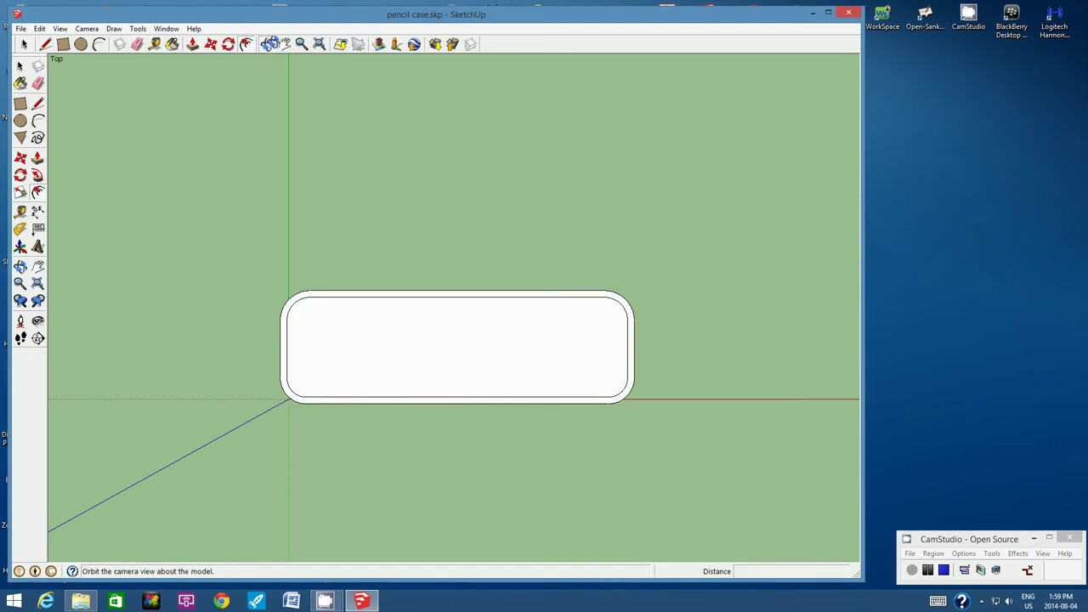
Step: Offset the inner top face's outline inward by about 0.01 m to add a second inset outline, and clear the selection
click(266, 43)
drag(338, 306, 364, 371)
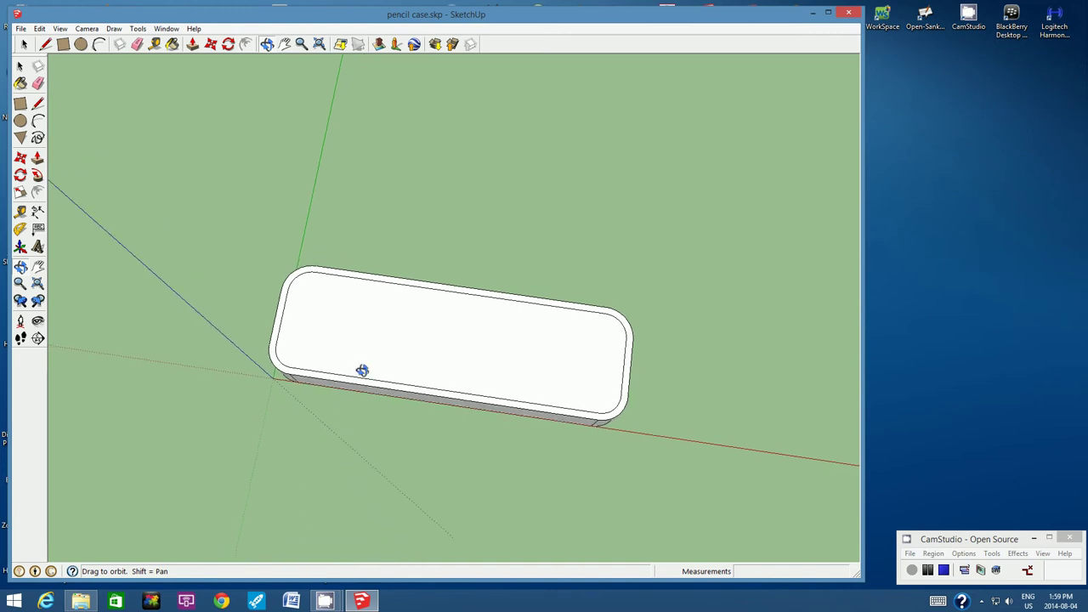
click(24, 46)
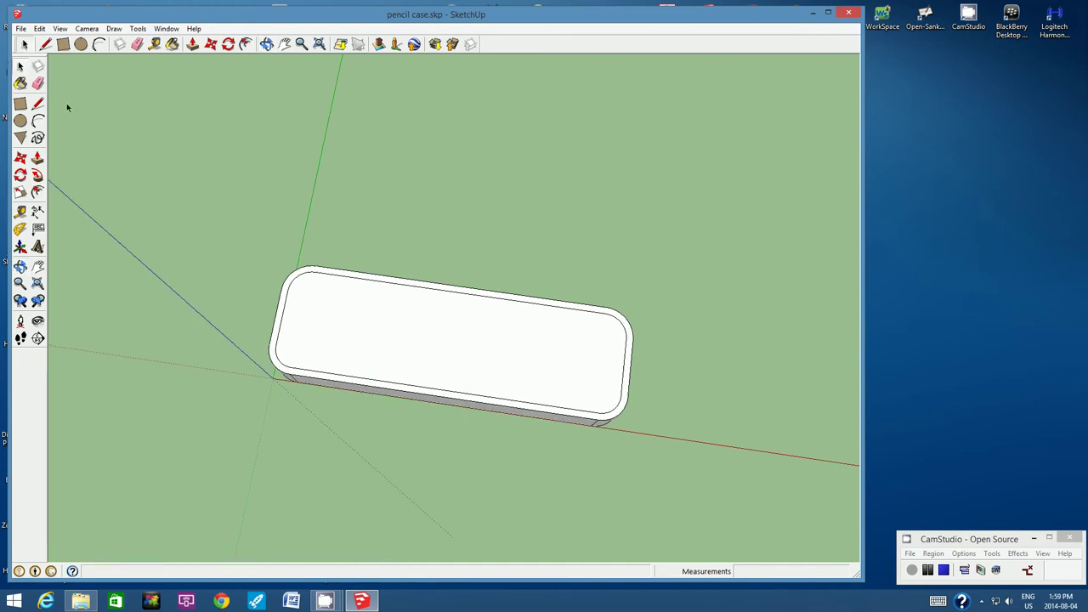
click(356, 308)
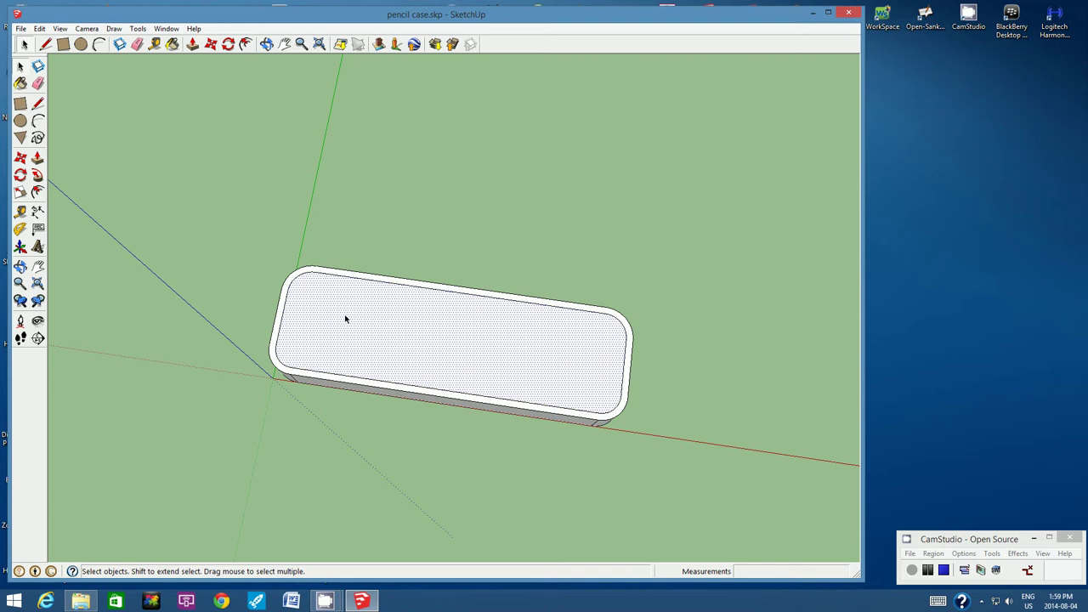
click(246, 44)
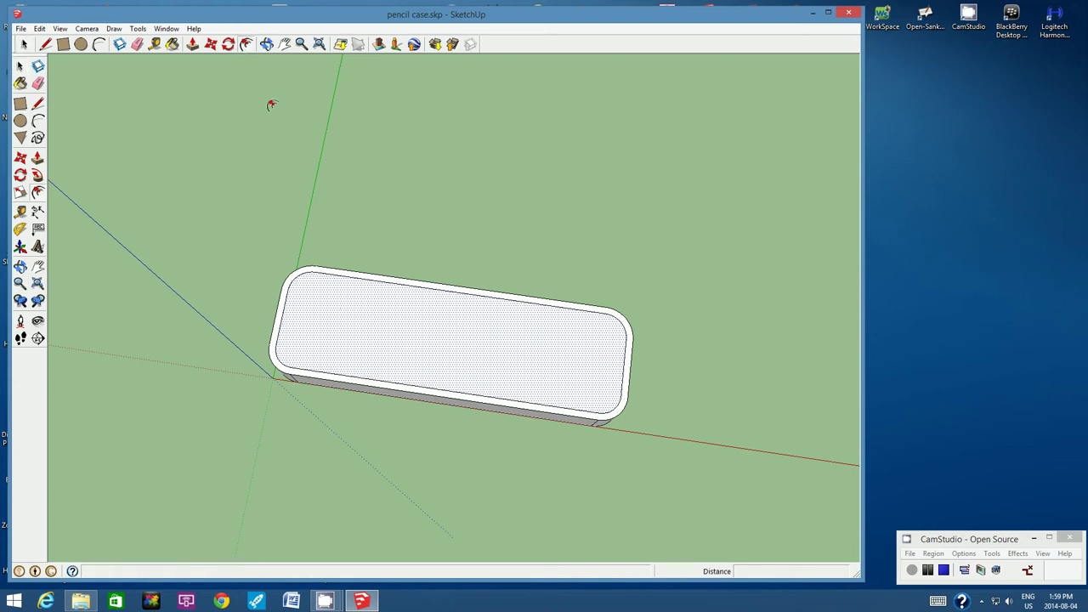
click(315, 274)
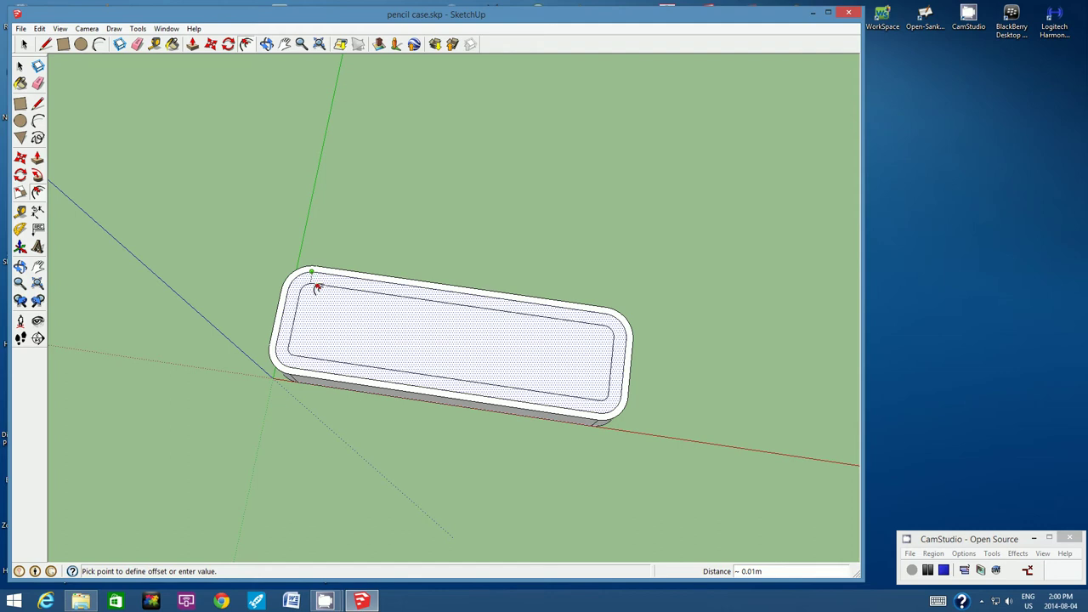
click(317, 287)
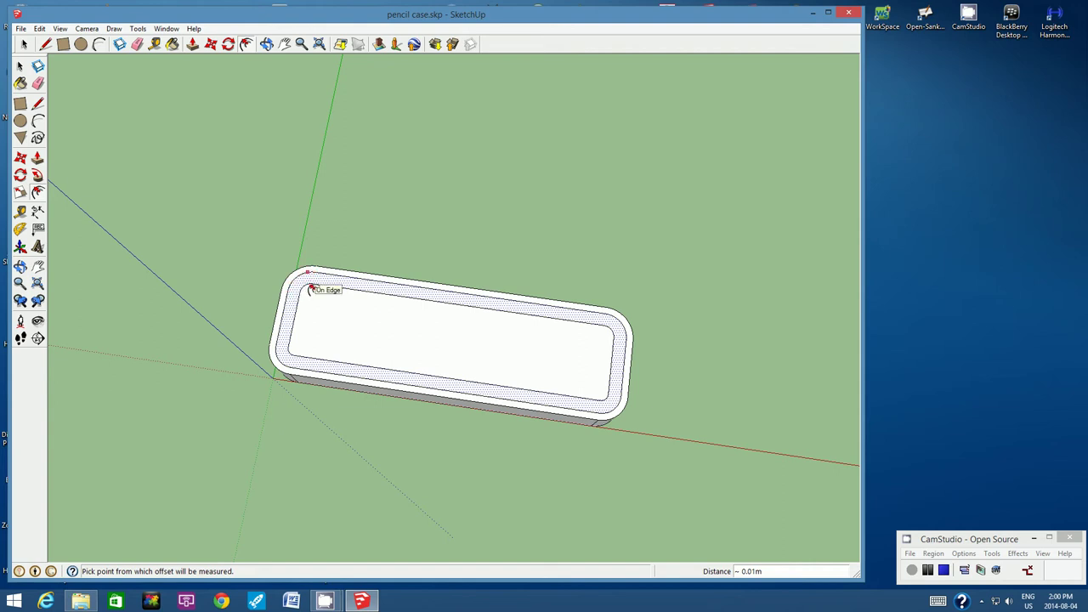
click(268, 45)
mouse_move(382, 343)
mouse_down()
mouse_move(379, 263)
mouse_move(382, 353)
mouse_move(343, 278)
mouse_move(433, 342)
mouse_move(433, 332)
mouse_move(418, 430)
mouse_move(467, 430)
mouse_move(447, 410)
mouse_up()
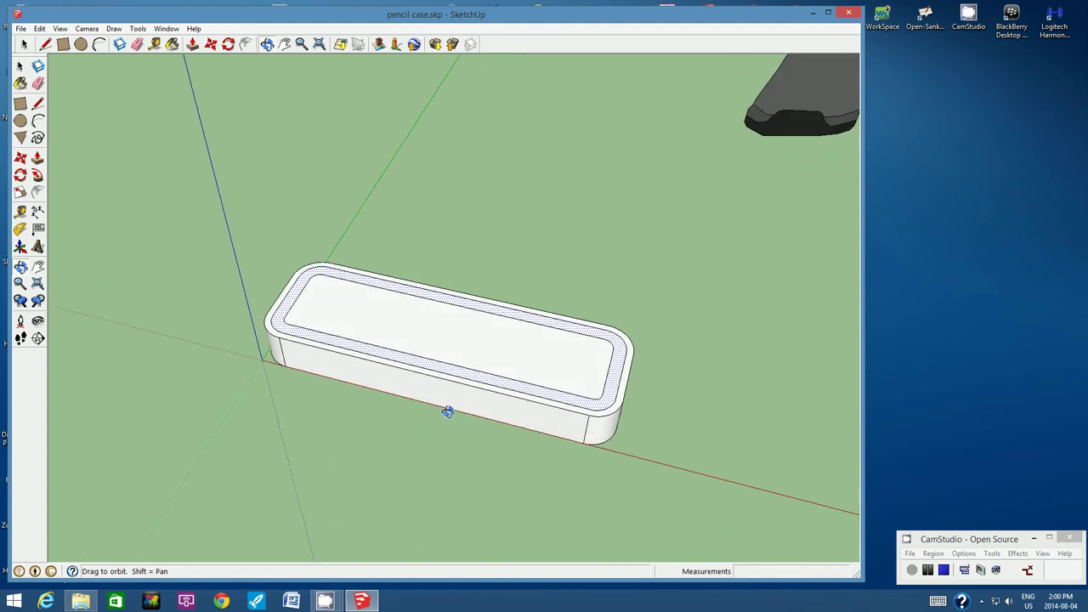
click(21, 66)
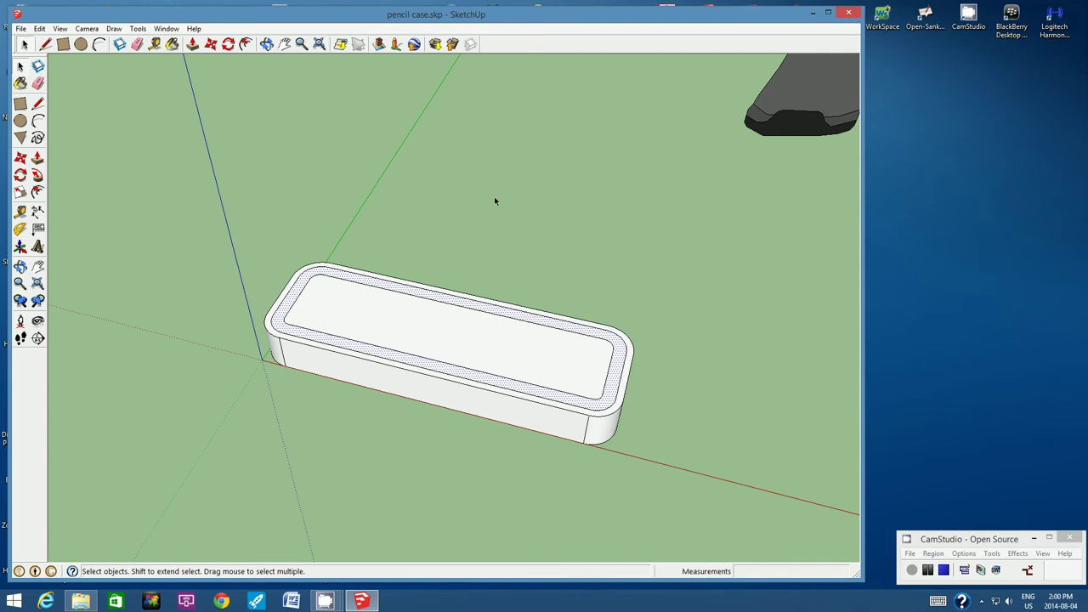
click(510, 226)
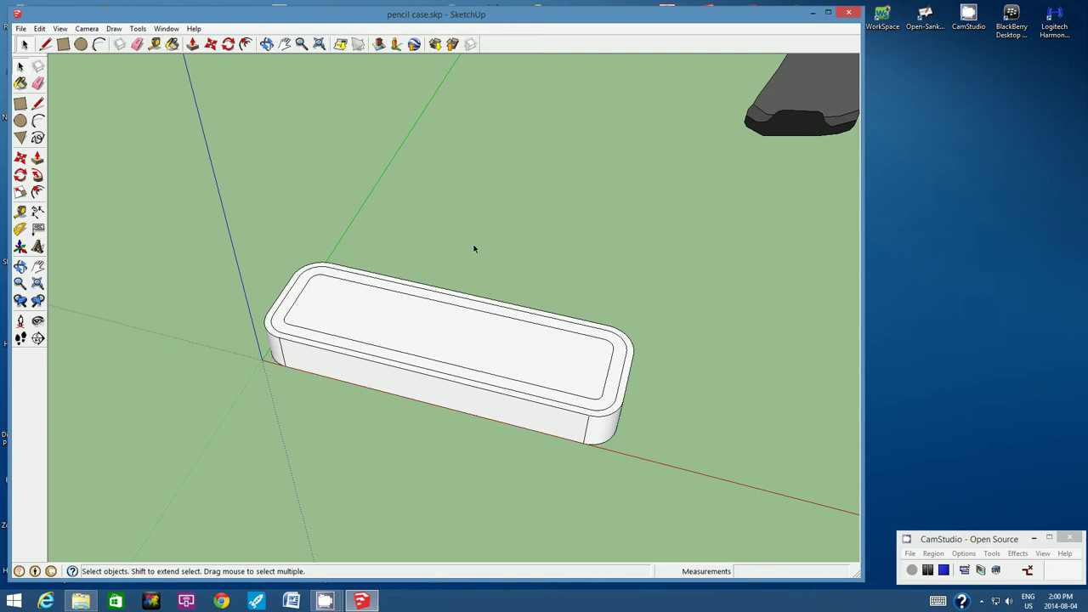
Step: Hide the vertical edge where the long front side meets the rounded corner farthest from the origin
click(267, 44)
mouse_move(413, 360)
mouse_down()
mouse_move(396, 280)
mouse_move(420, 357)
mouse_move(394, 287)
mouse_move(387, 299)
mouse_up()
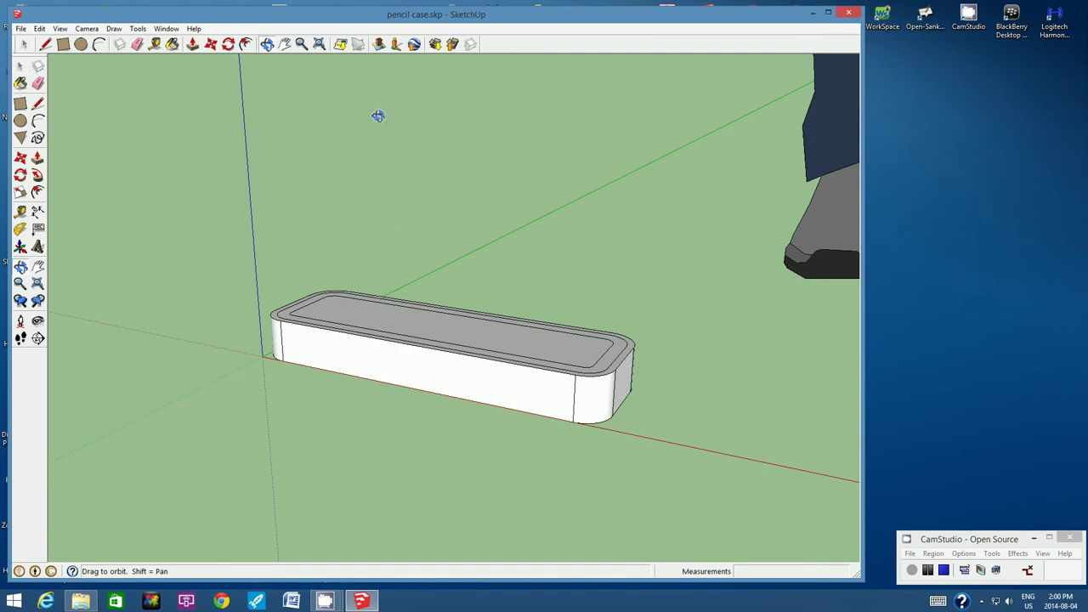
click(301, 44)
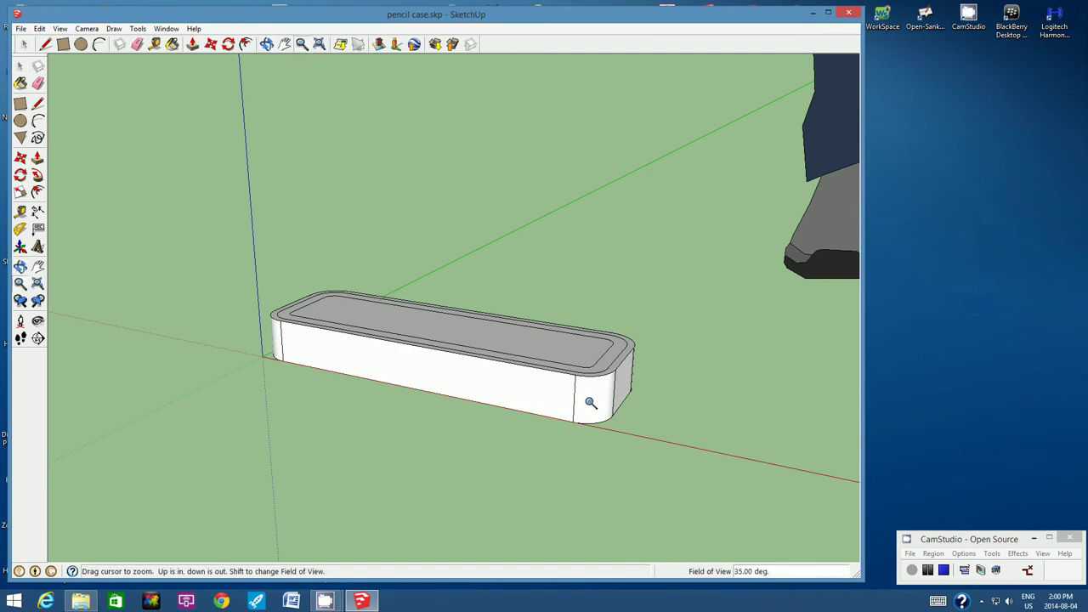
scroll(577, 401, up, 3)
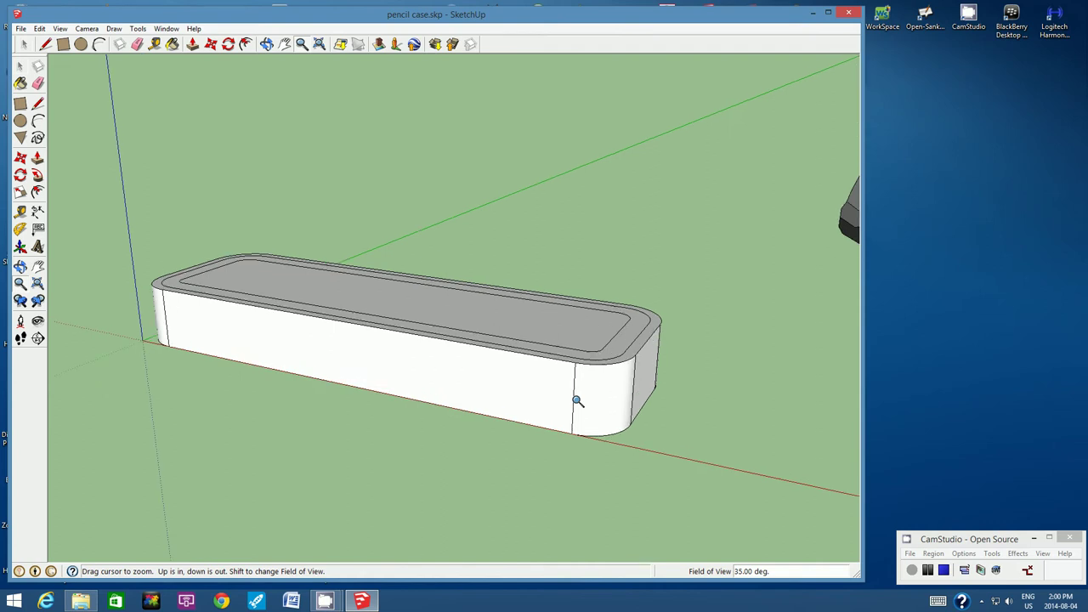
click(23, 47)
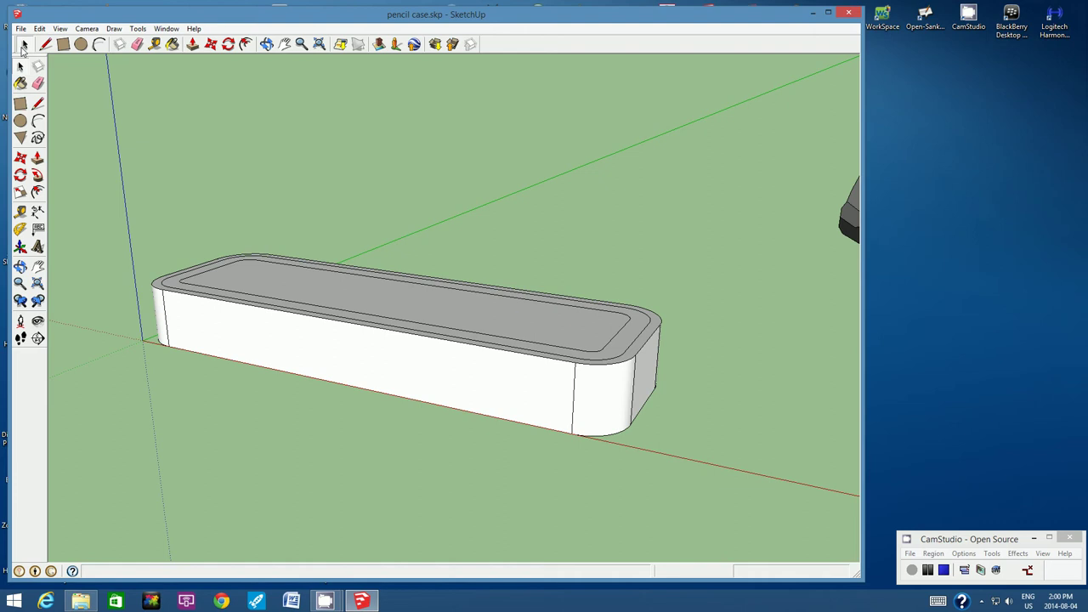
click(574, 394)
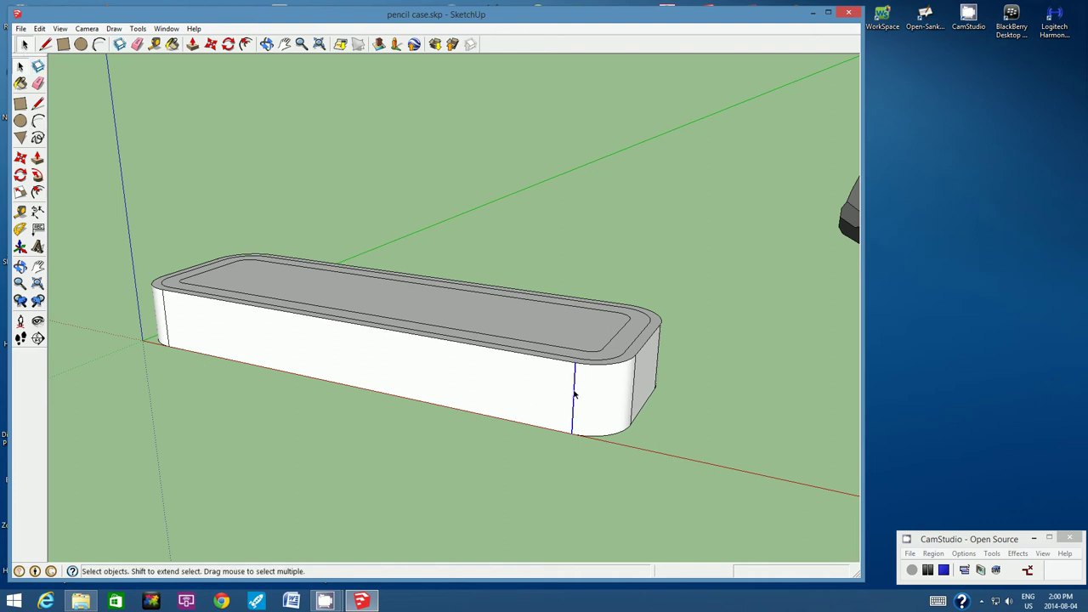
right_click(574, 394)
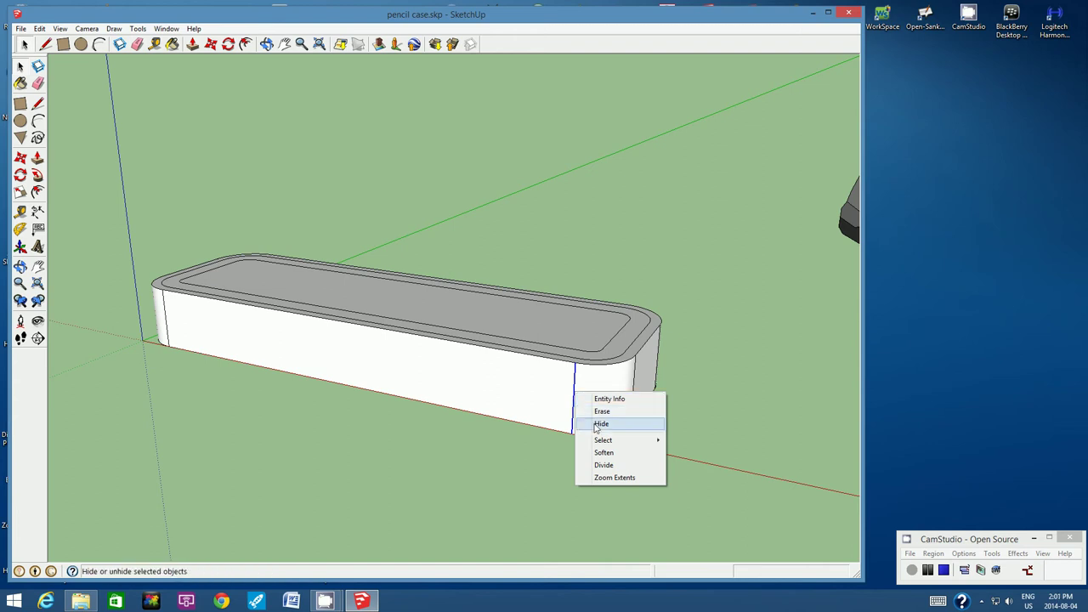
click(600, 424)
Step: Hide the vertical edge where that same rounded corner meets the short end face away from the origin
click(267, 44)
mouse_move(639, 382)
mouse_down()
mouse_move(660, 394)
mouse_move(525, 402)
mouse_up()
click(24, 44)
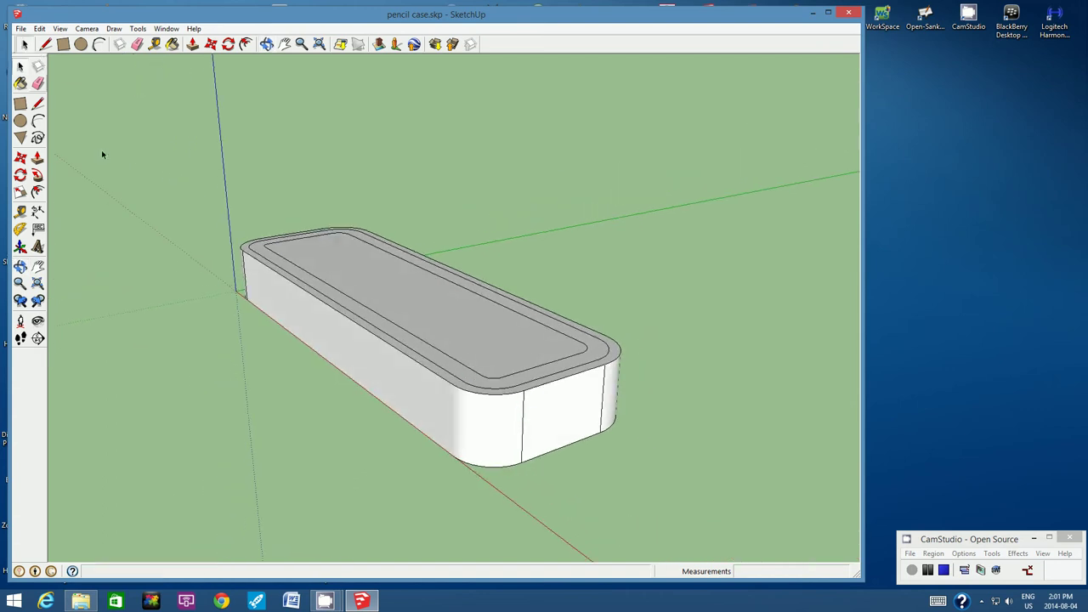
click(523, 423)
right_click(523, 424)
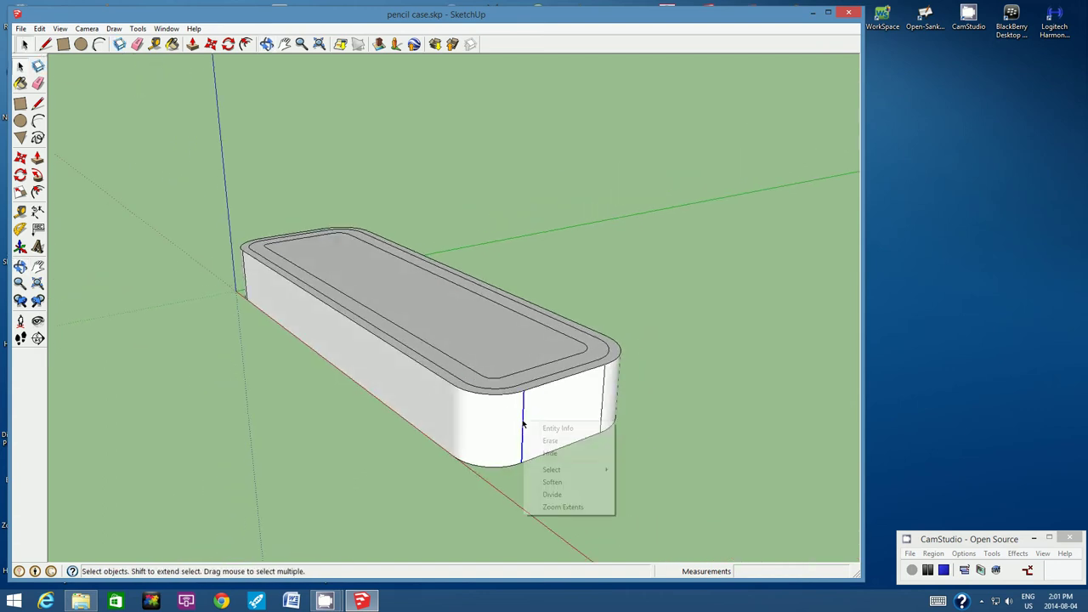
click(549, 453)
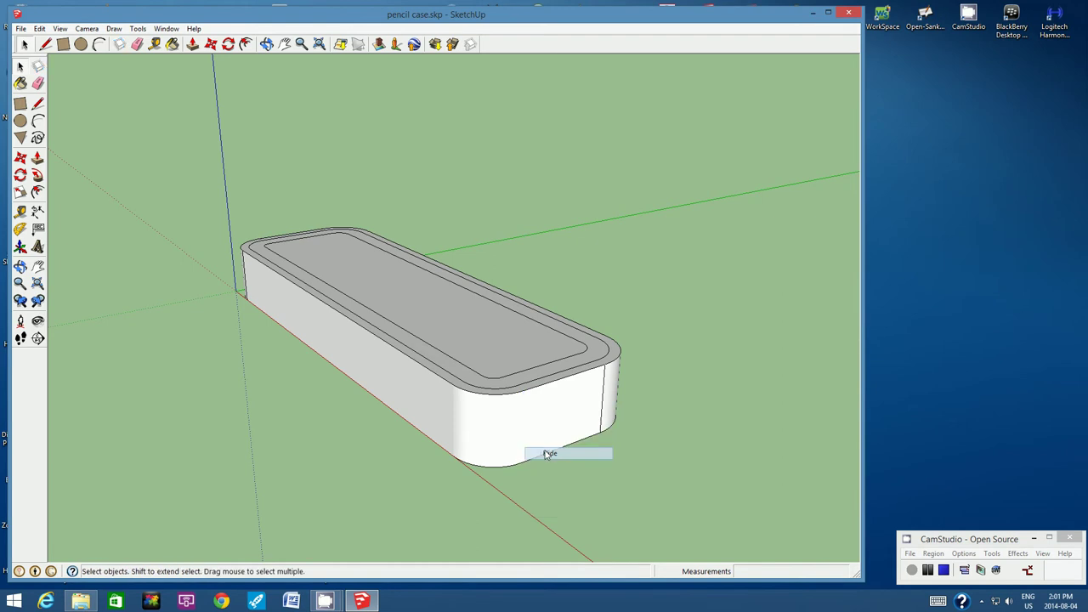
Step: Hide both vertical edges bounding the rounded corner between the far short end and the long back side
click(266, 45)
drag(712, 397, 360, 389)
click(24, 44)
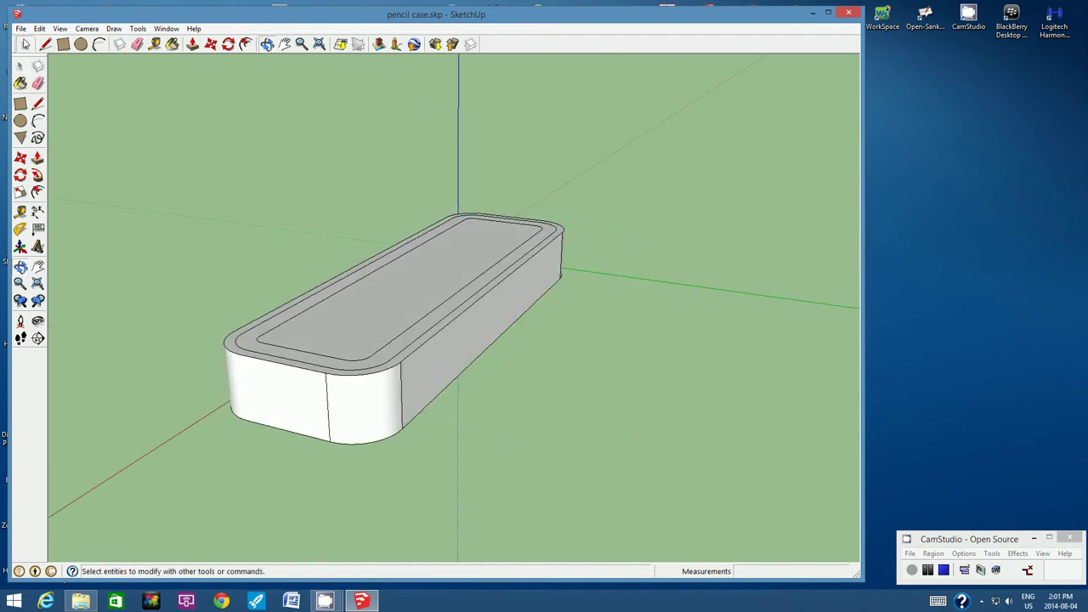
click(328, 398)
right_click(328, 397)
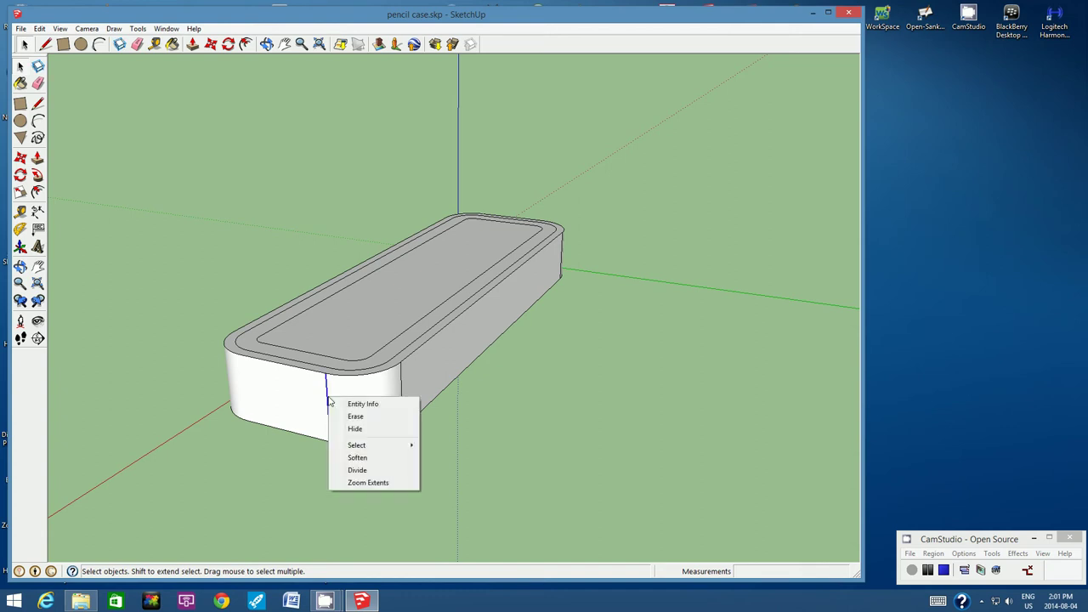
click(354, 429)
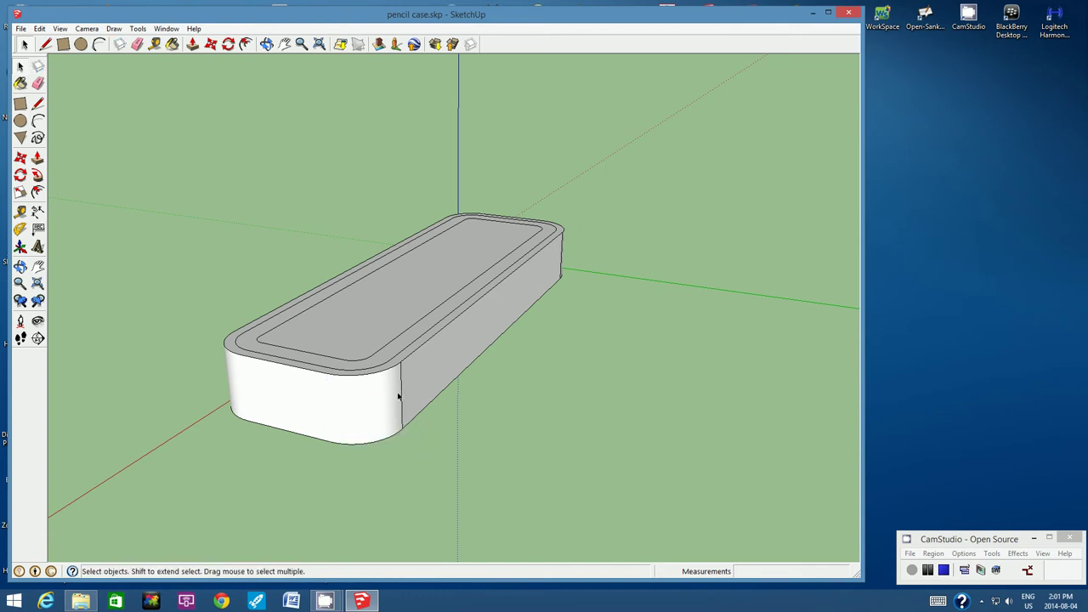
click(402, 394)
right_click(402, 393)
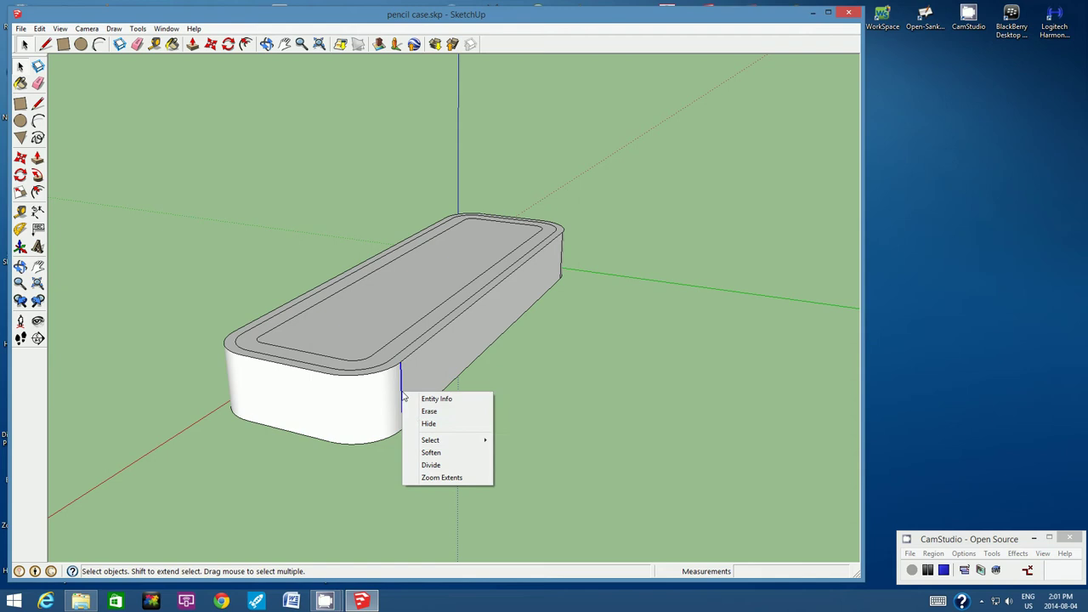
click(416, 429)
Step: Hide both vertical edges bounding the rounded corner between the back side and the short end nearest the origin
click(266, 44)
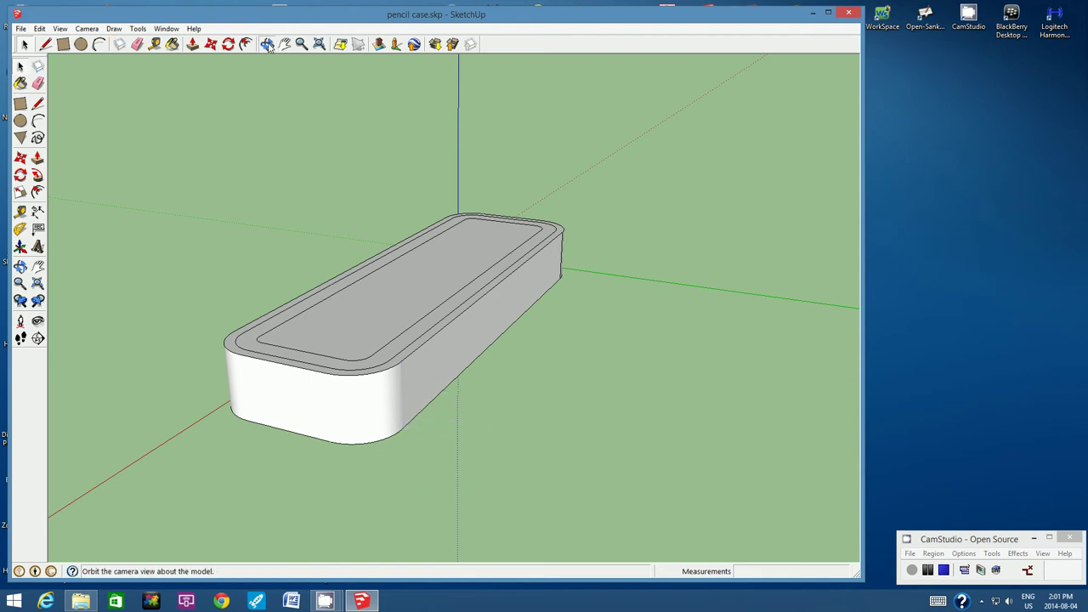
mouse_move(573, 270)
mouse_down()
mouse_move(504, 302)
mouse_move(340, 312)
mouse_move(648, 316)
mouse_move(417, 323)
mouse_move(660, 369)
mouse_move(588, 369)
mouse_up()
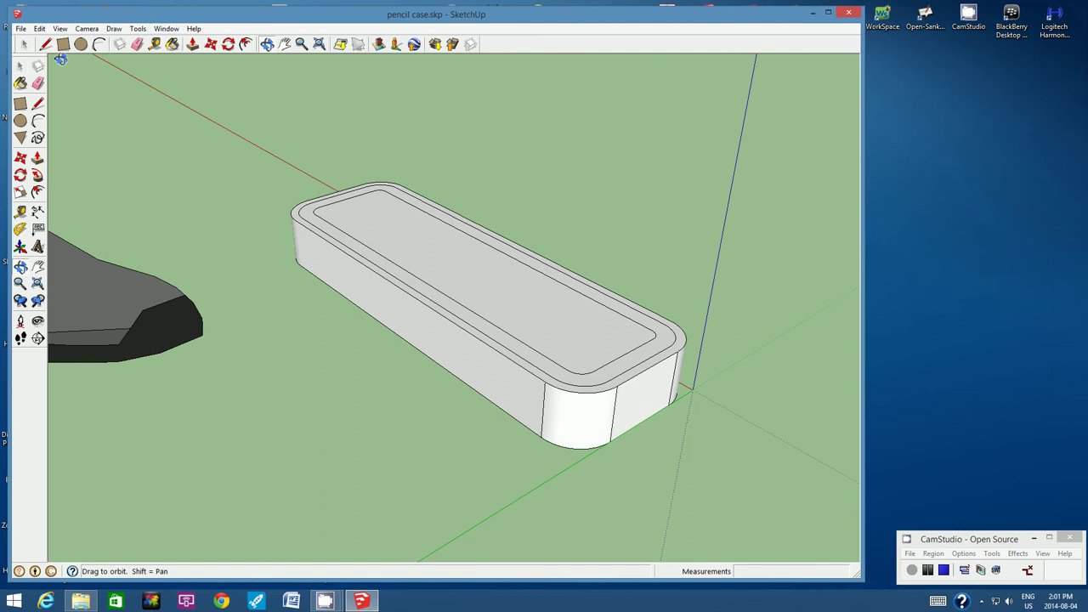
click(24, 43)
click(545, 411)
right_click(545, 409)
click(571, 436)
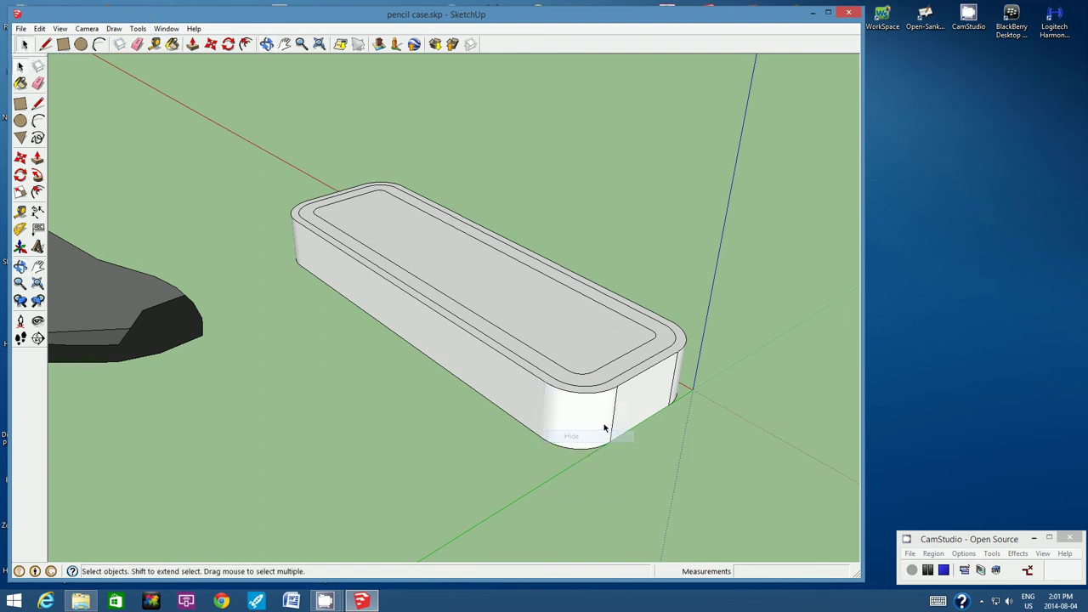
click(613, 416)
right_click(614, 417)
click(636, 447)
Step: Hide the two remaining vertical edges bounding the rounded corner at the origin
click(267, 45)
mouse_move(566, 246)
mouse_down()
mouse_move(578, 371)
mouse_move(478, 372)
mouse_move(432, 337)
mouse_up()
click(23, 45)
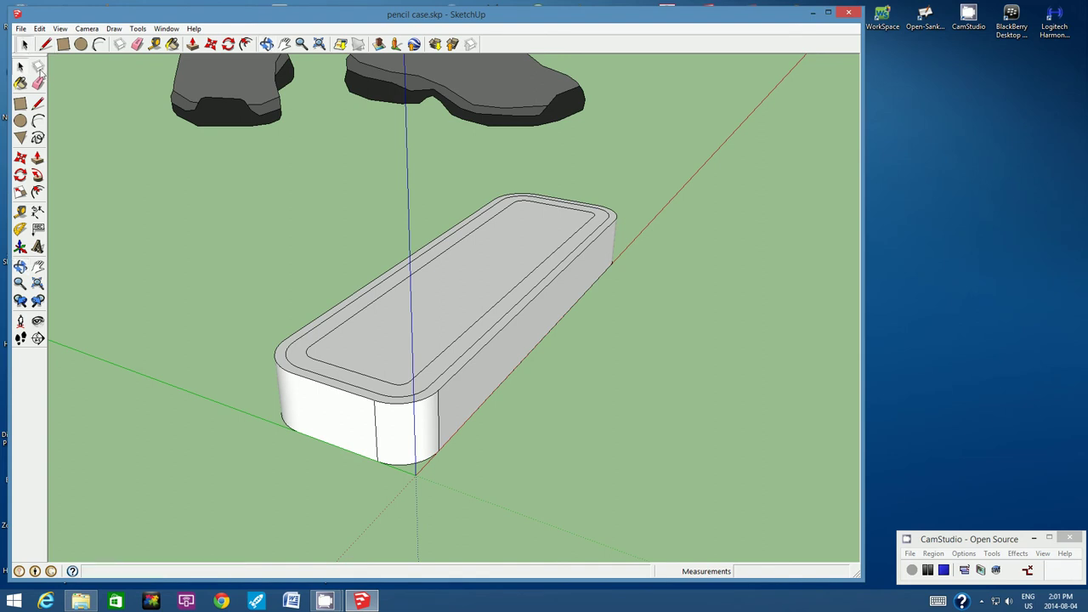
click(377, 436)
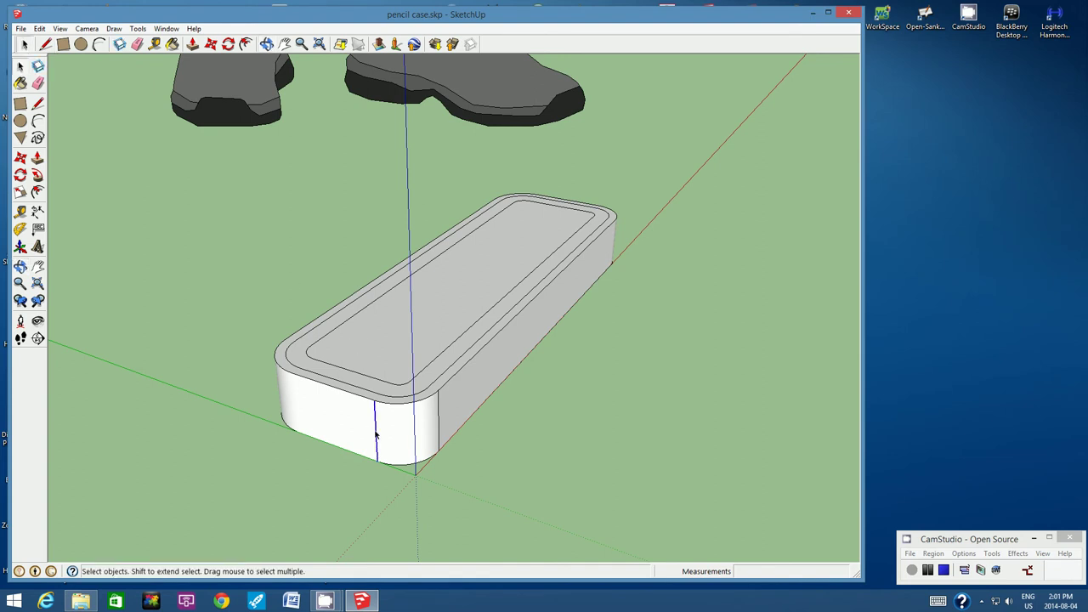
right_click(377, 435)
click(409, 463)
click(439, 418)
right_click(440, 420)
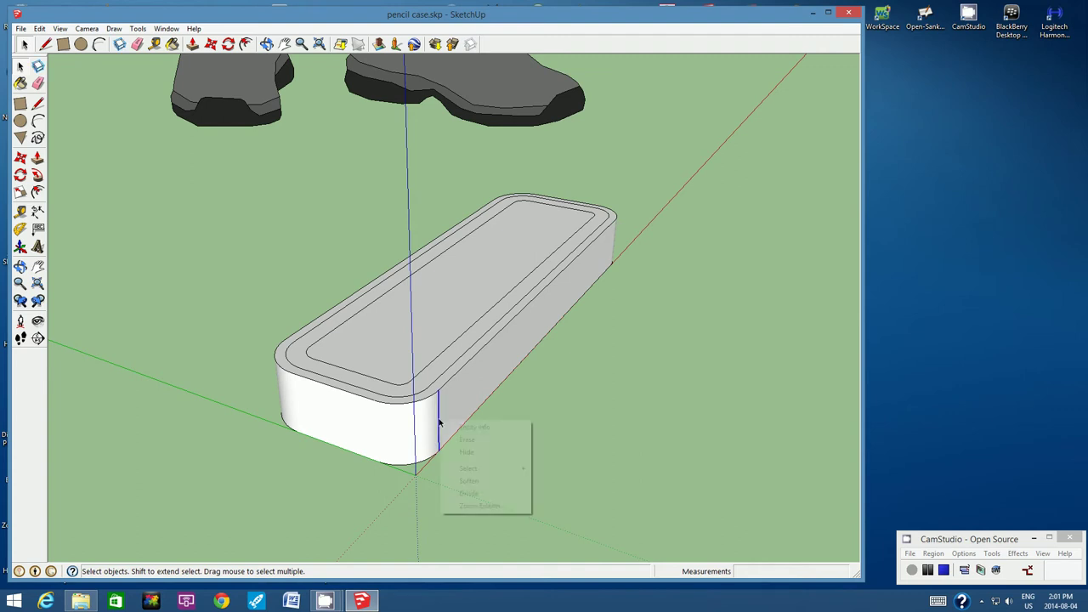
click(464, 451)
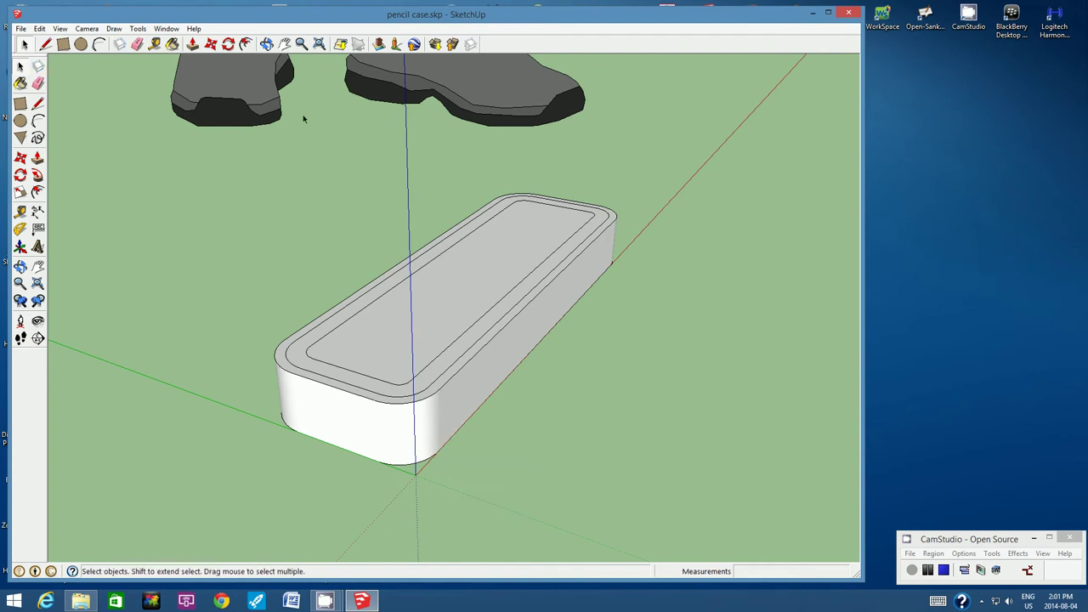
Step: Push/Pull the innermost top face upward by 2 mm
click(266, 43)
mouse_move(640, 318)
mouse_down()
mouse_move(417, 341)
mouse_move(736, 331)
mouse_move(552, 357)
mouse_move(481, 351)
mouse_move(486, 325)
mouse_move(491, 358)
mouse_up()
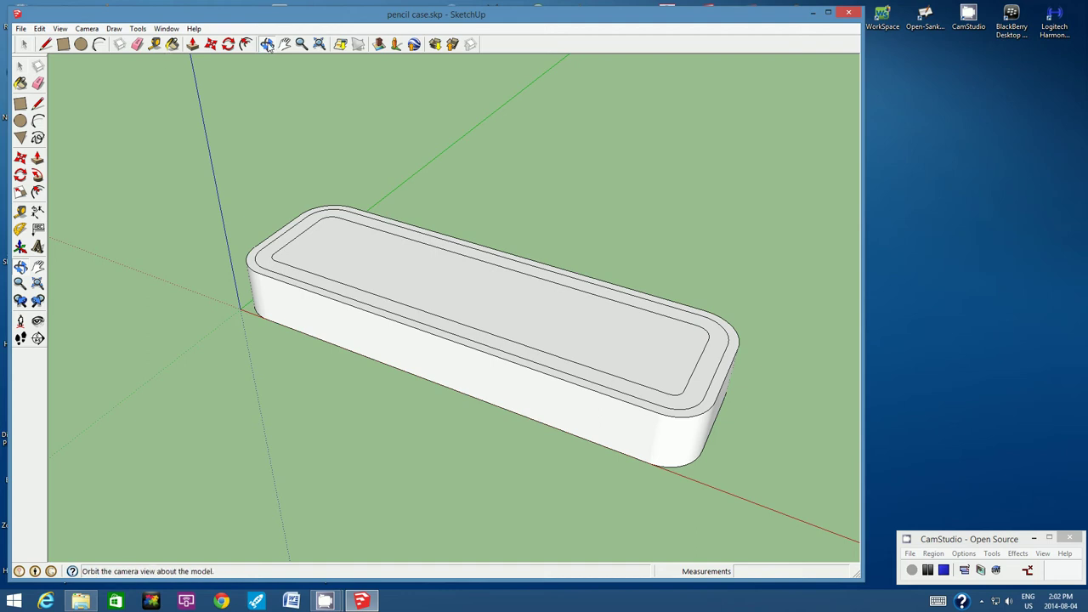
click(303, 45)
scroll(320, 278, up, 2)
scroll(320, 279, up, 1)
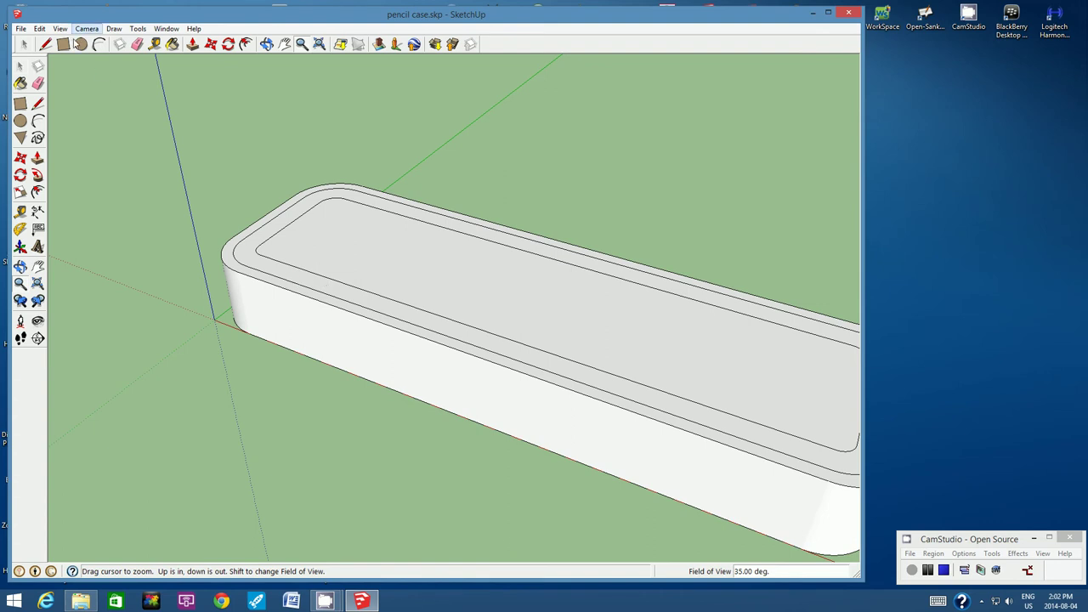
click(193, 46)
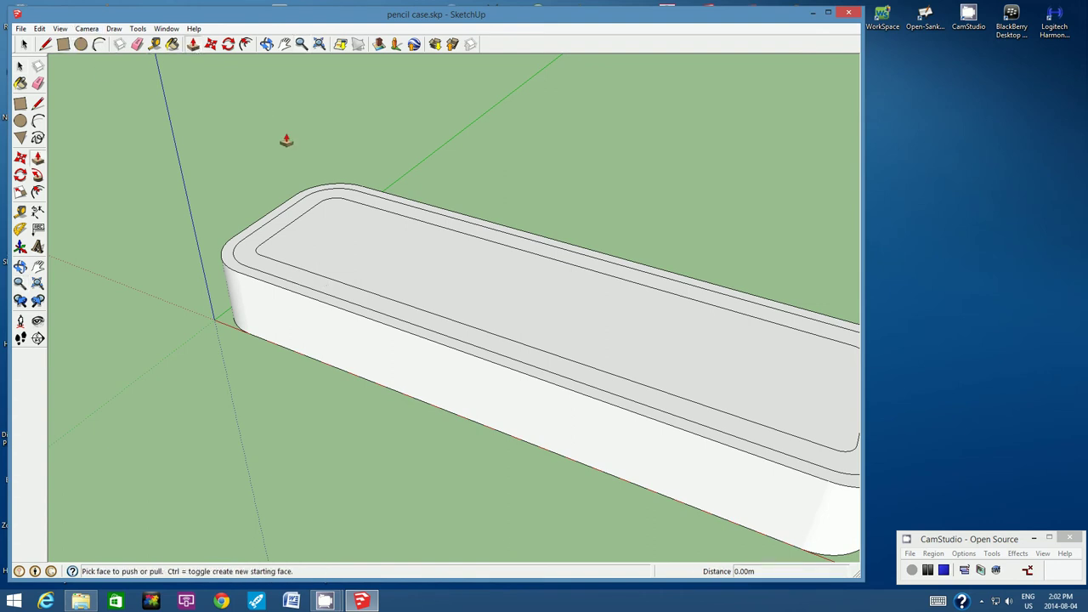
click(396, 250)
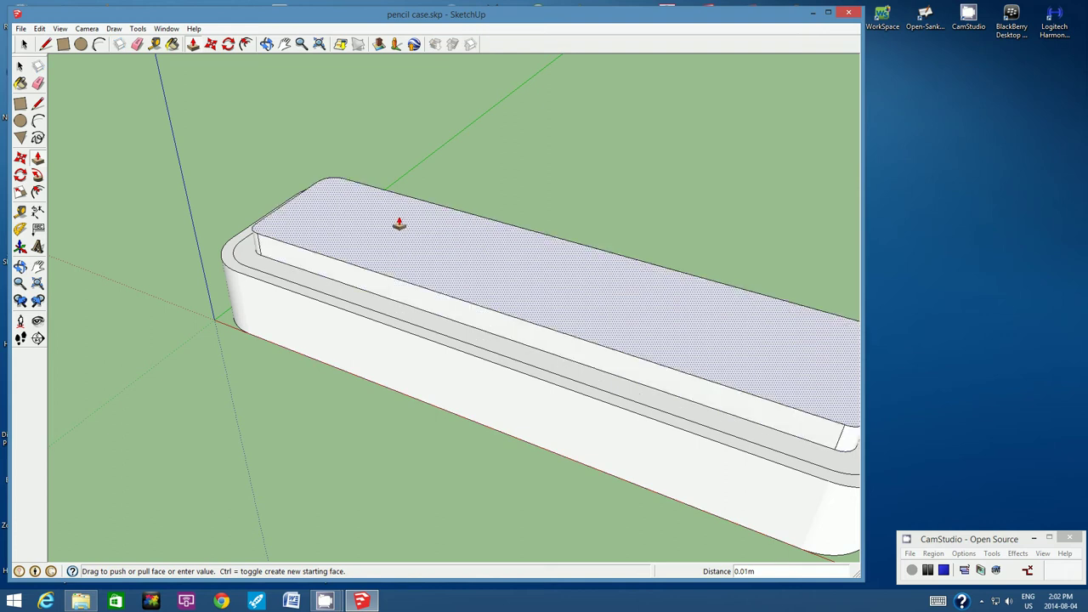
text(2mm)
key(Return)
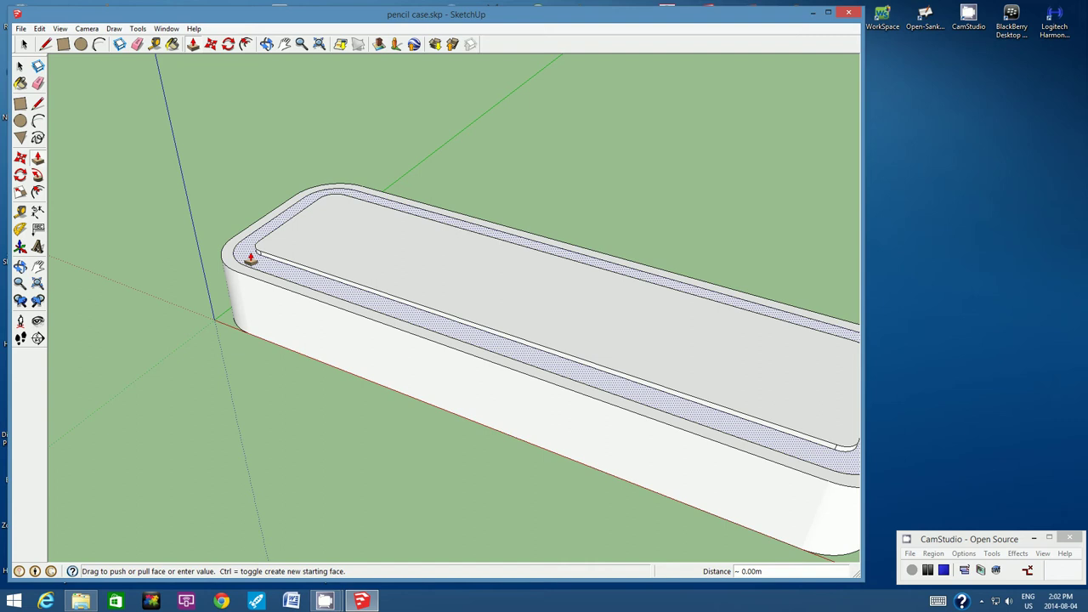
Step: Push/Pull the ring between the two offset outlines on the top upward by 1 mm
click(250, 260)
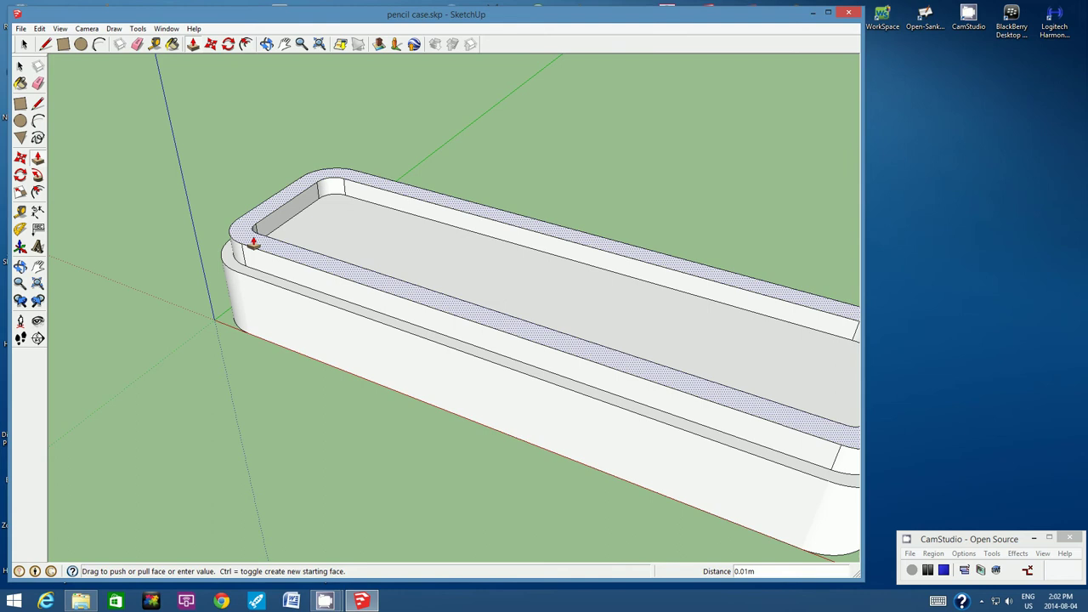
text(1mm)
key(Return)
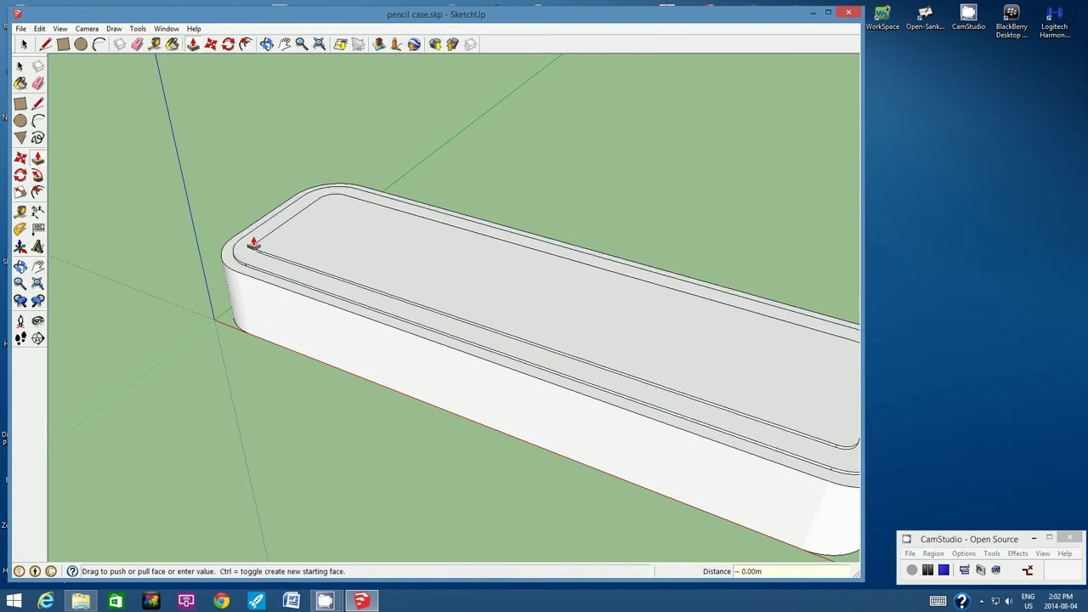
Step: Check the stepped lid up close and save the pencil case model
click(300, 44)
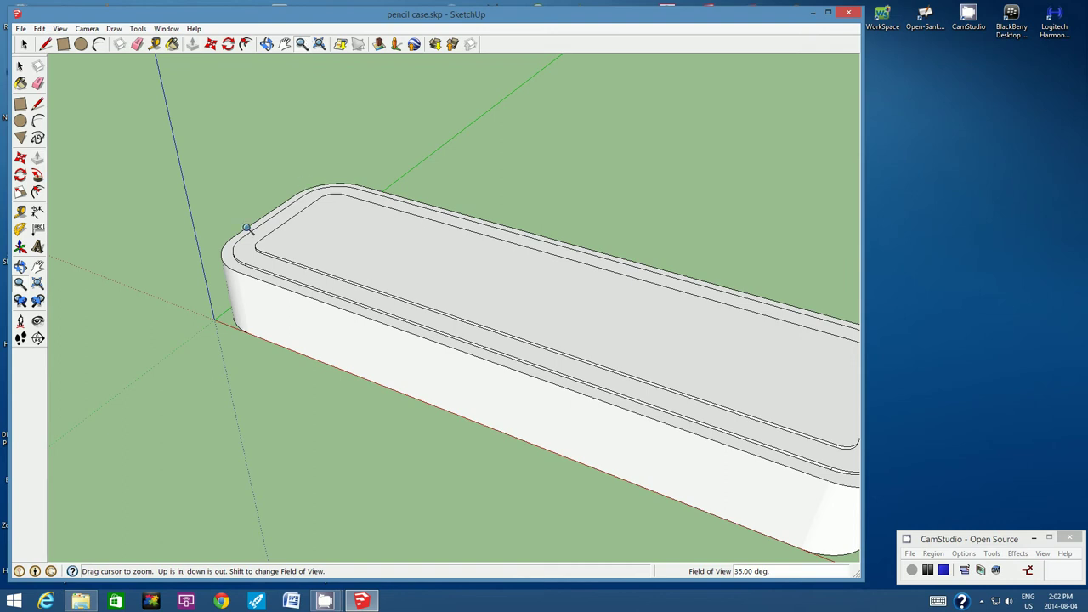
scroll(247, 269, up, 3)
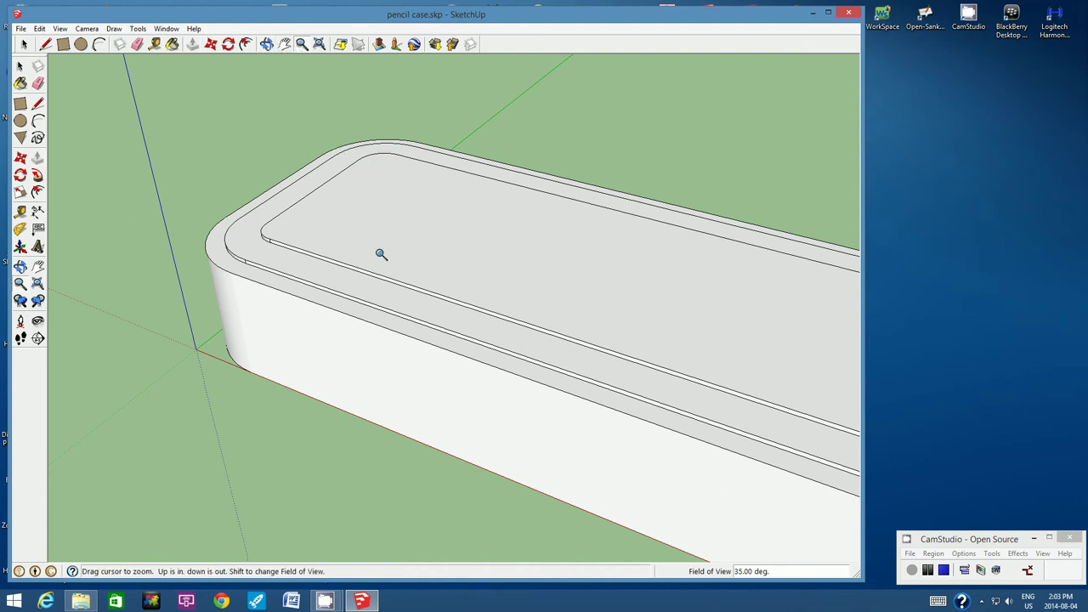
scroll(381, 254, down, 5)
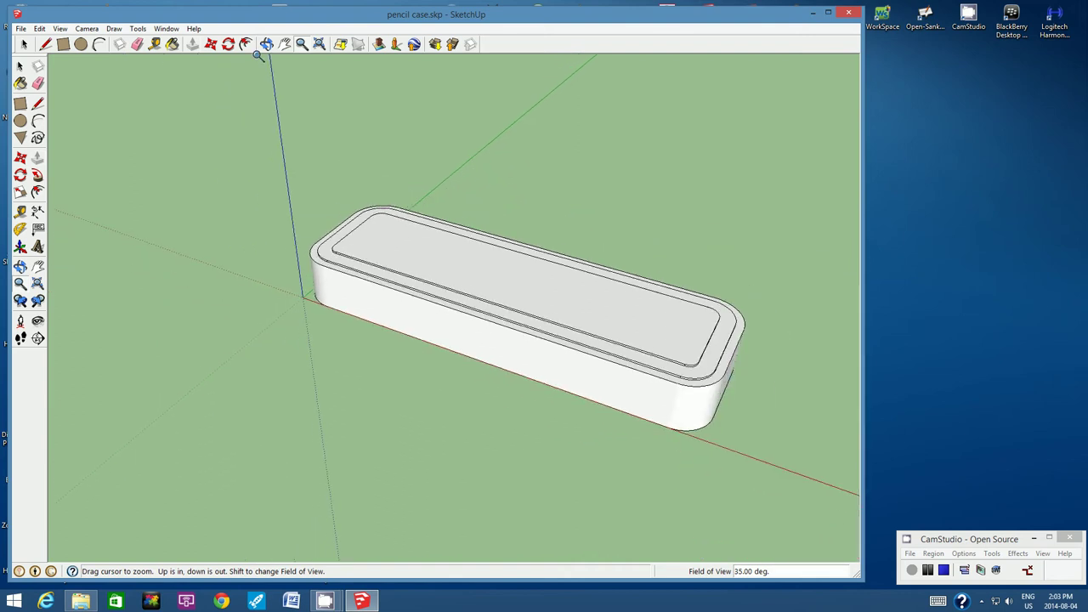
click(20, 28)
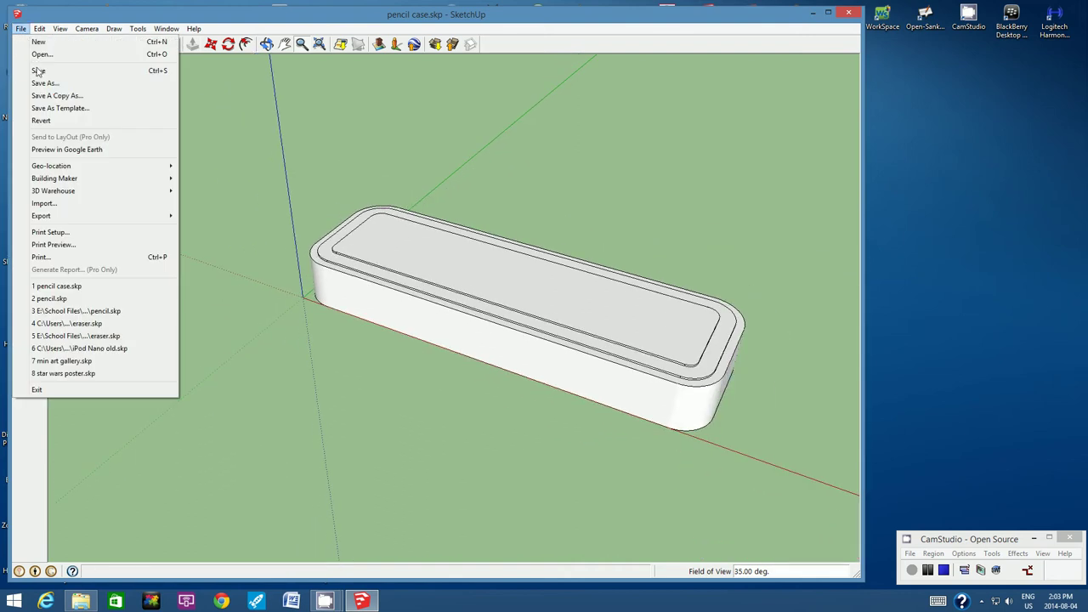
click(38, 71)
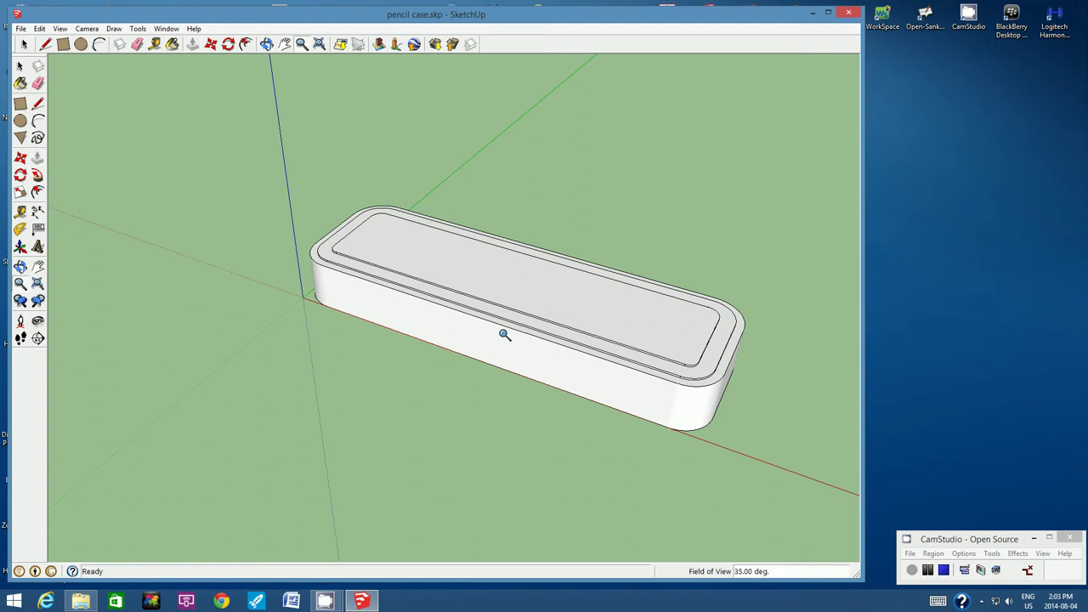
Step: Draw a rectangle about 0.06 m by 0.01 m on the long front side, starting from its top edge near the middle
click(64, 45)
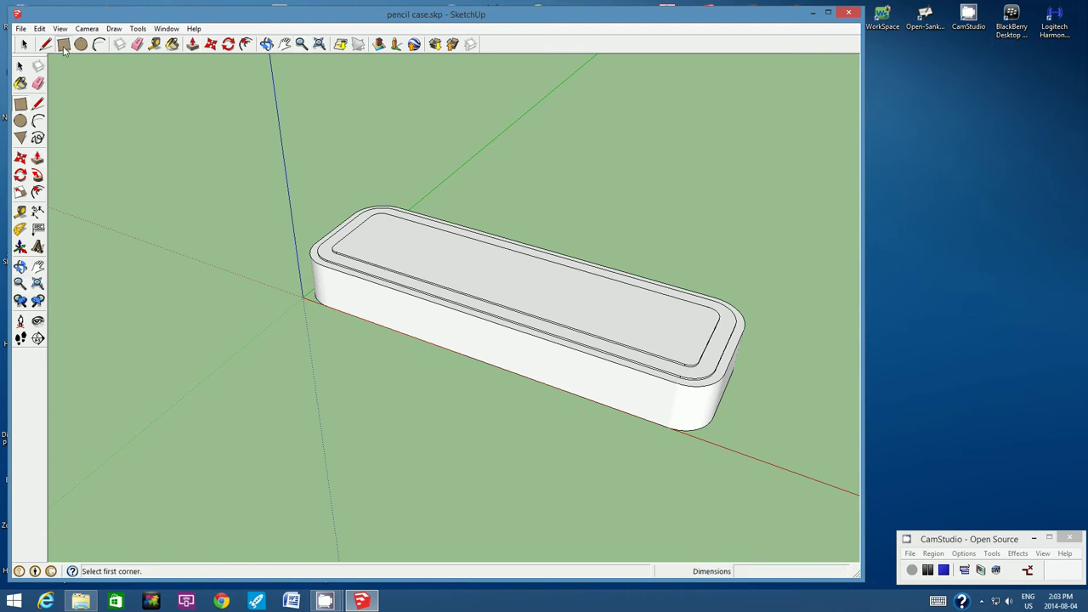
click(430, 302)
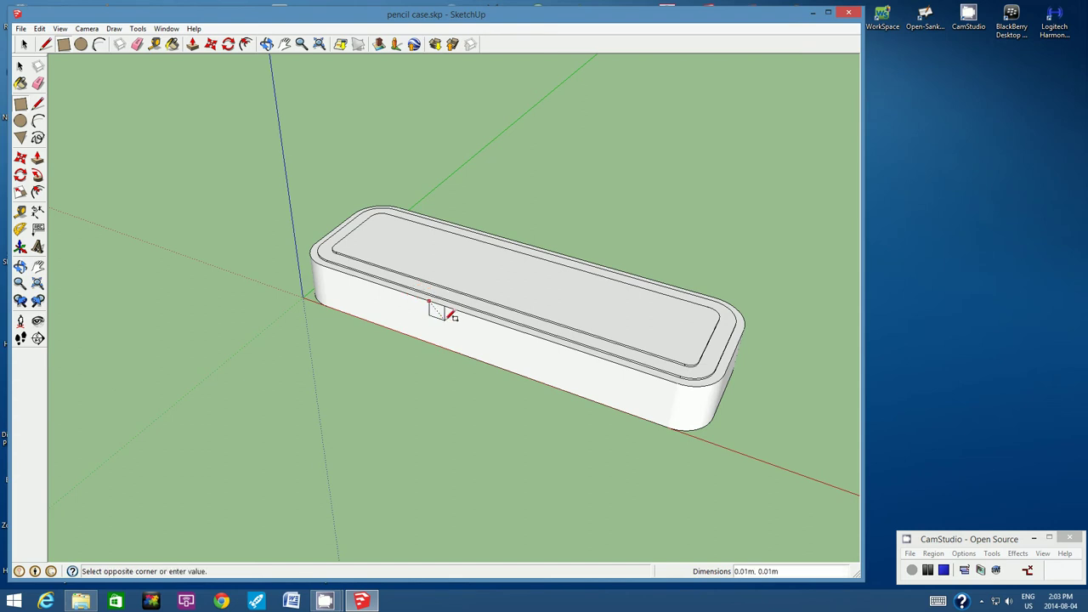
click(526, 347)
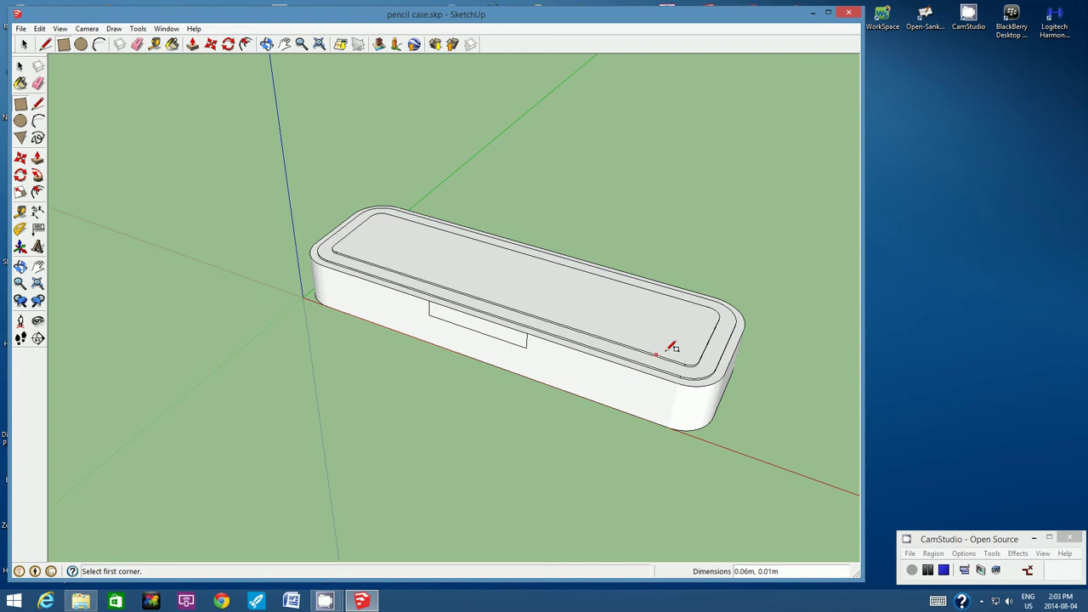
Step: Offset the outline of the front clasp rectangle slightly inward to form a narrow border around it
click(266, 44)
drag(474, 343, 483, 286)
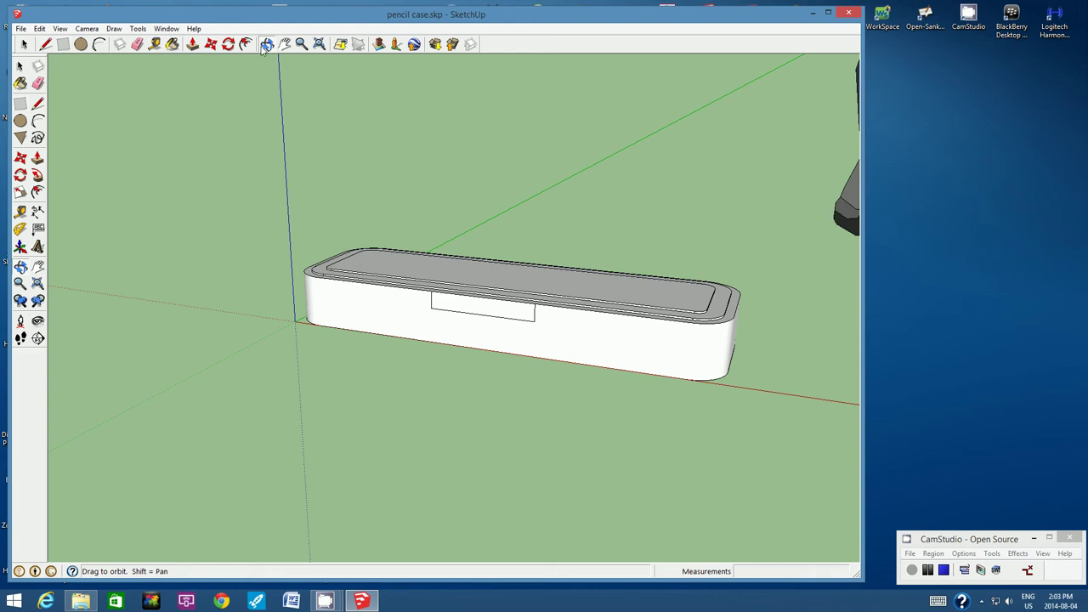
click(301, 43)
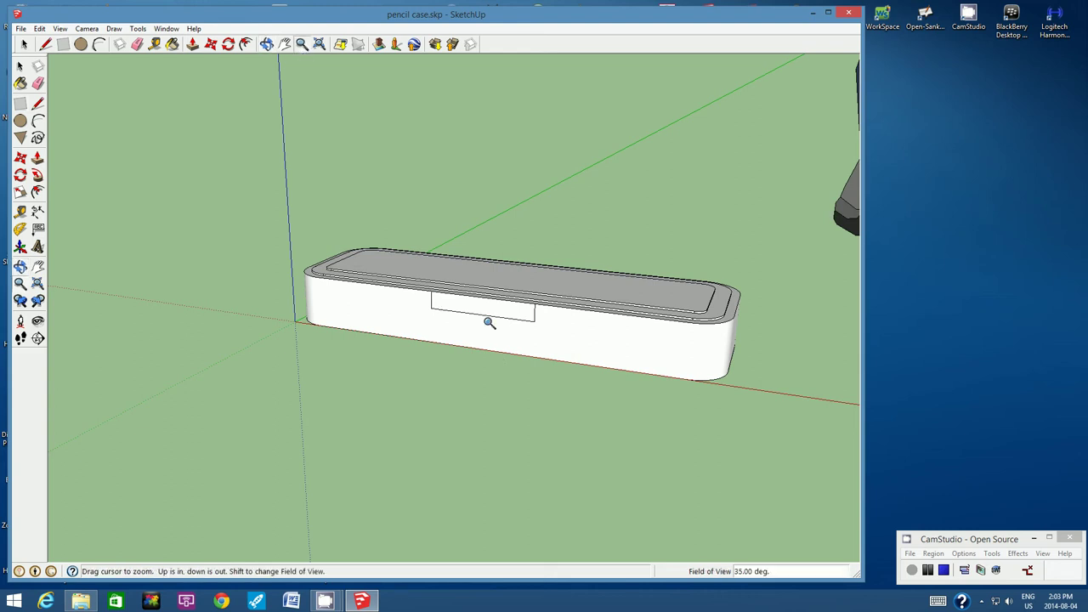
scroll(489, 323, up, 6)
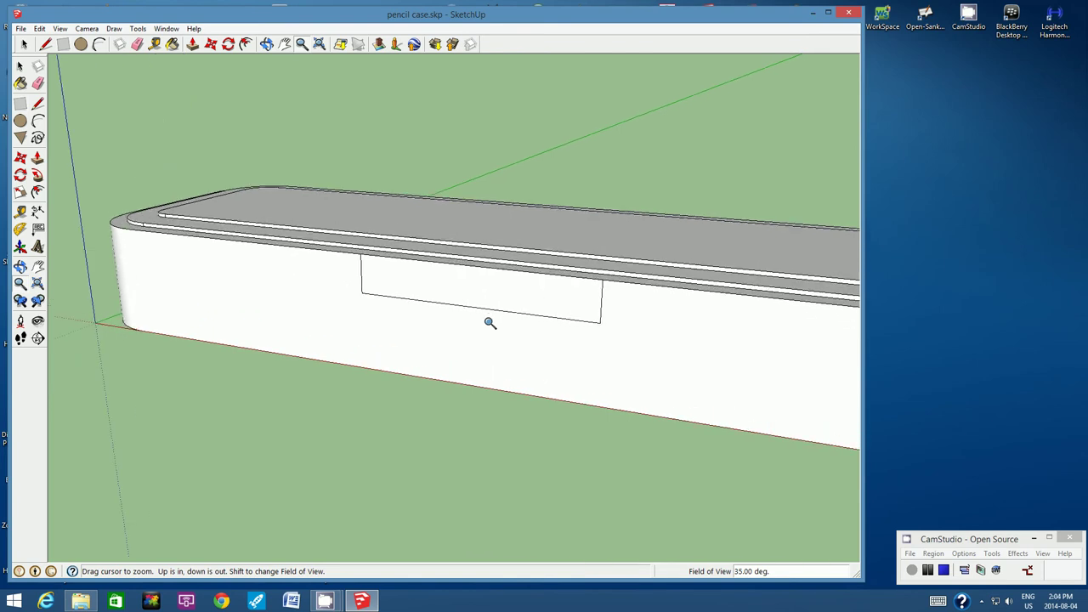
click(23, 45)
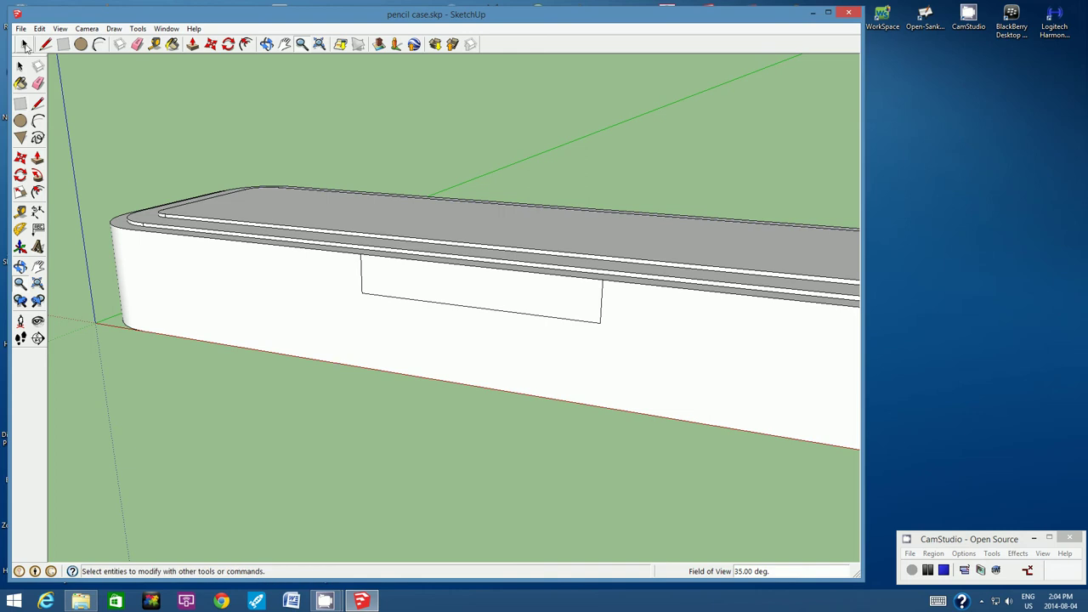
click(431, 276)
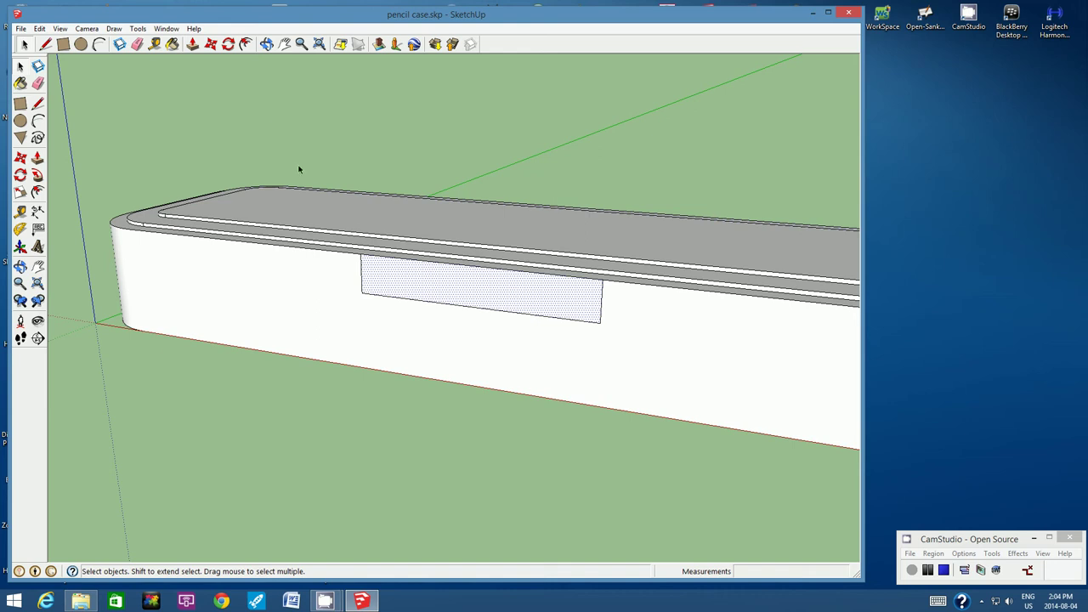
click(246, 44)
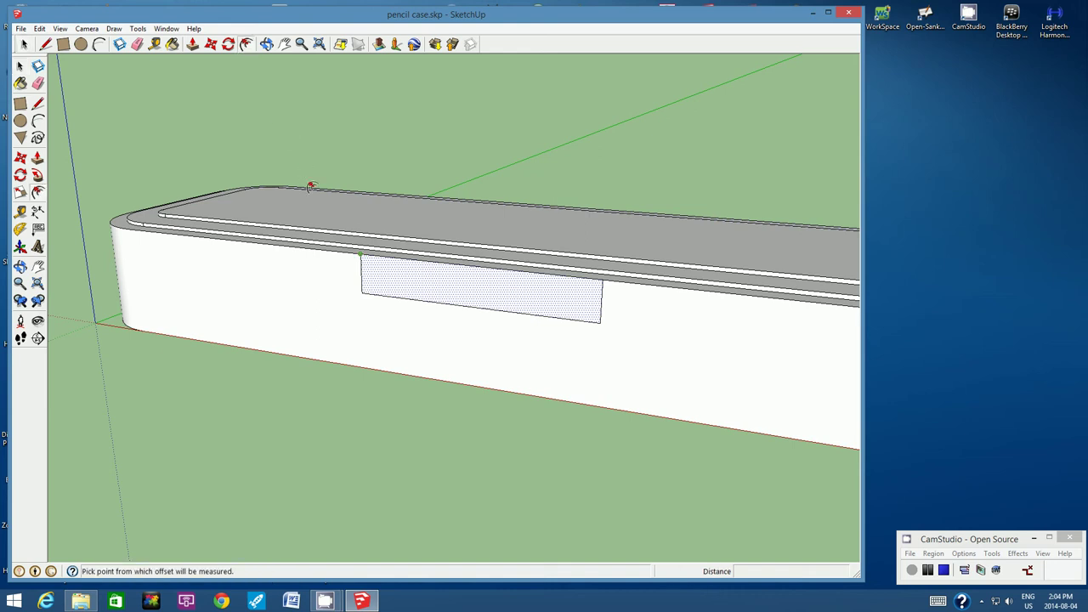
click(359, 275)
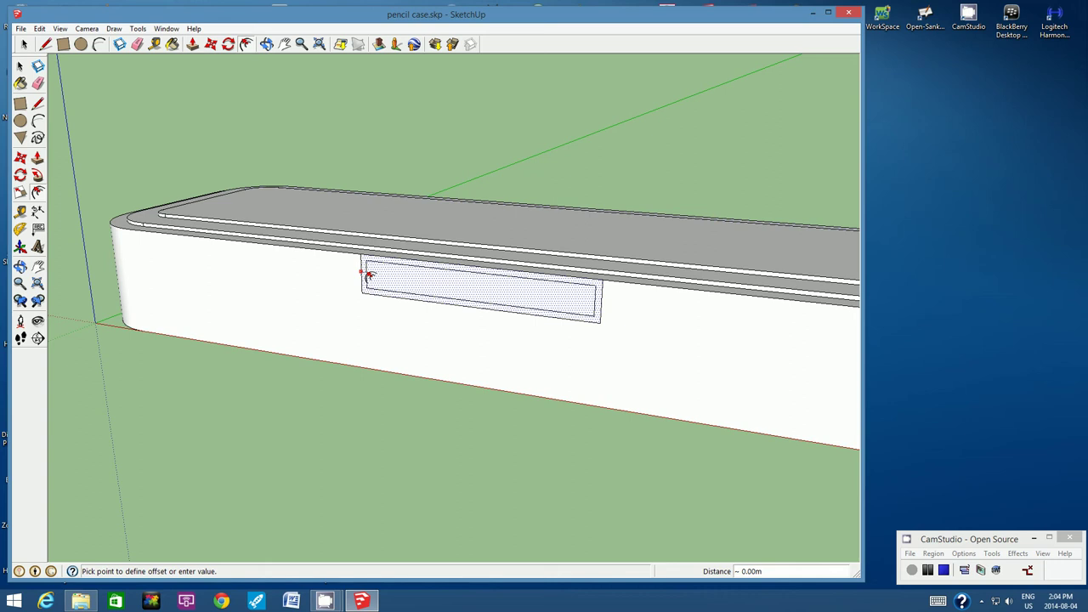
click(368, 276)
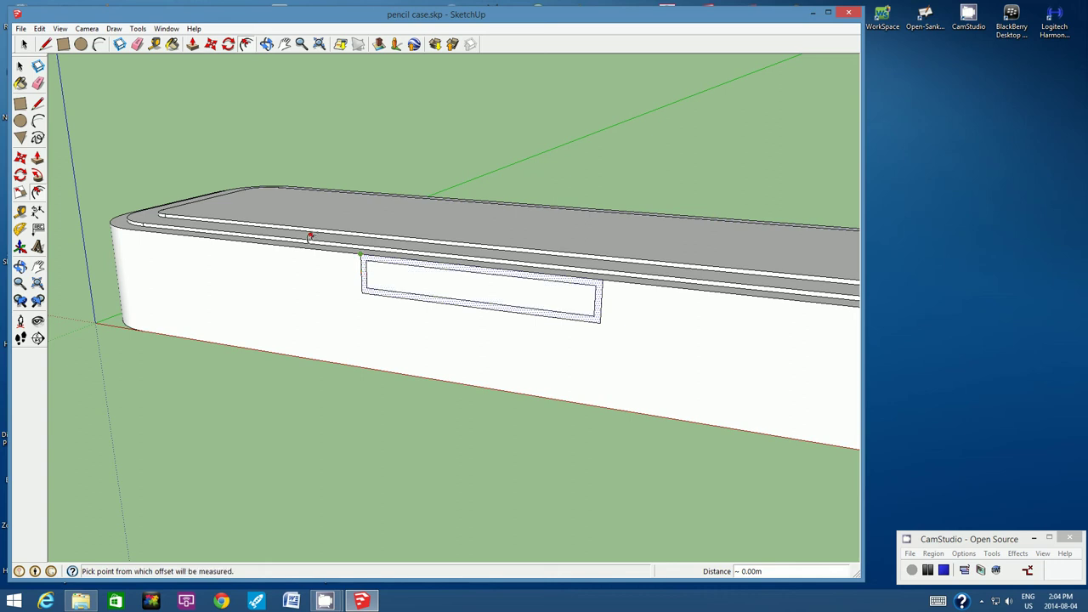
click(24, 45)
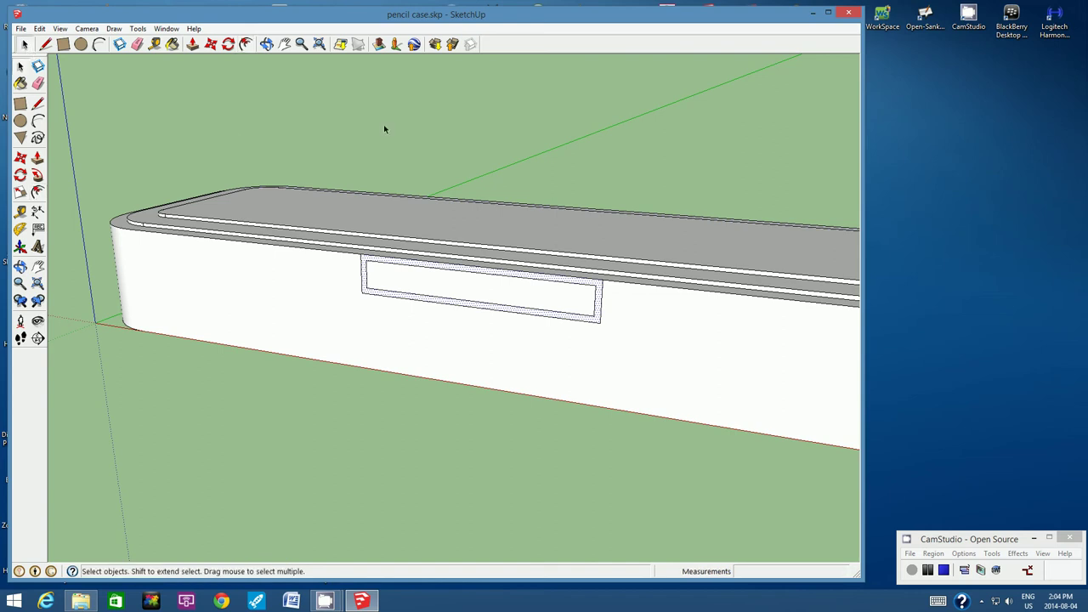
click(451, 116)
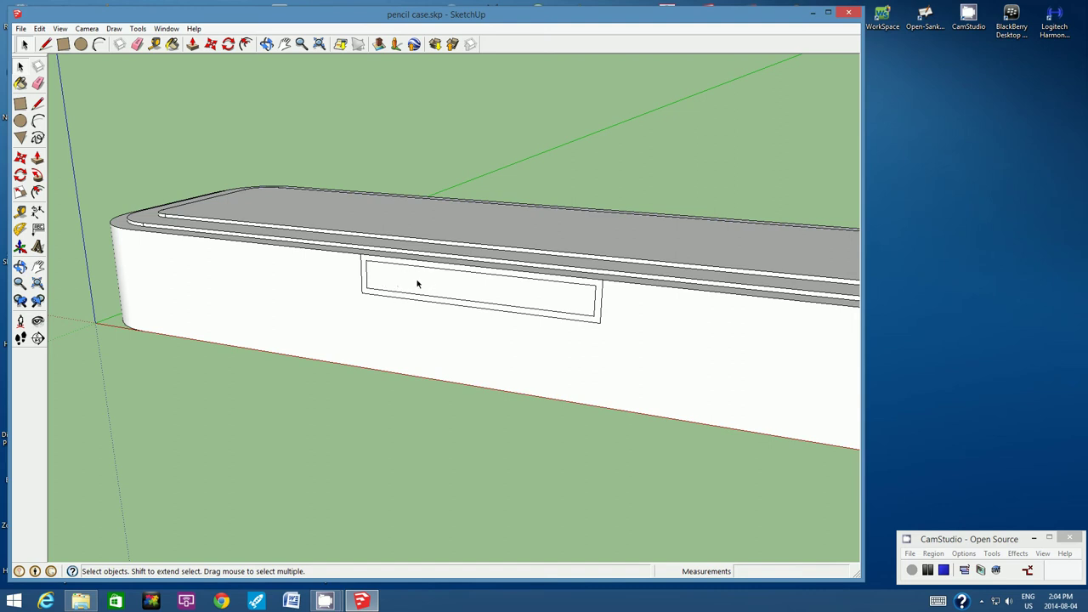
Step: Push/Pull the inner face of the front clasp rectangle 2 mm into the case to form a recess
click(193, 45)
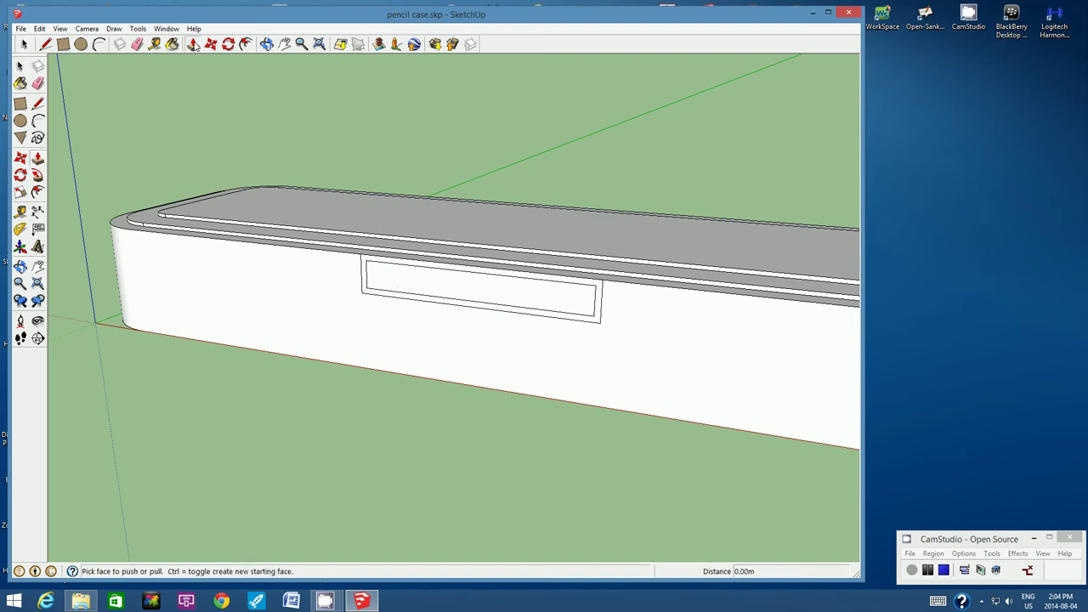
click(408, 283)
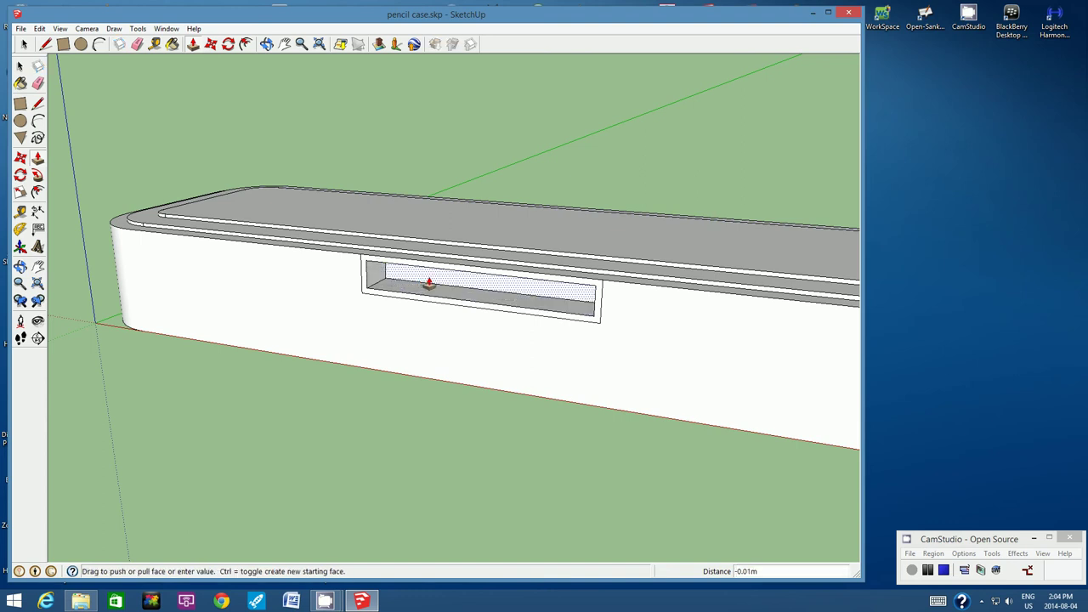
text(2mm)
key(Return)
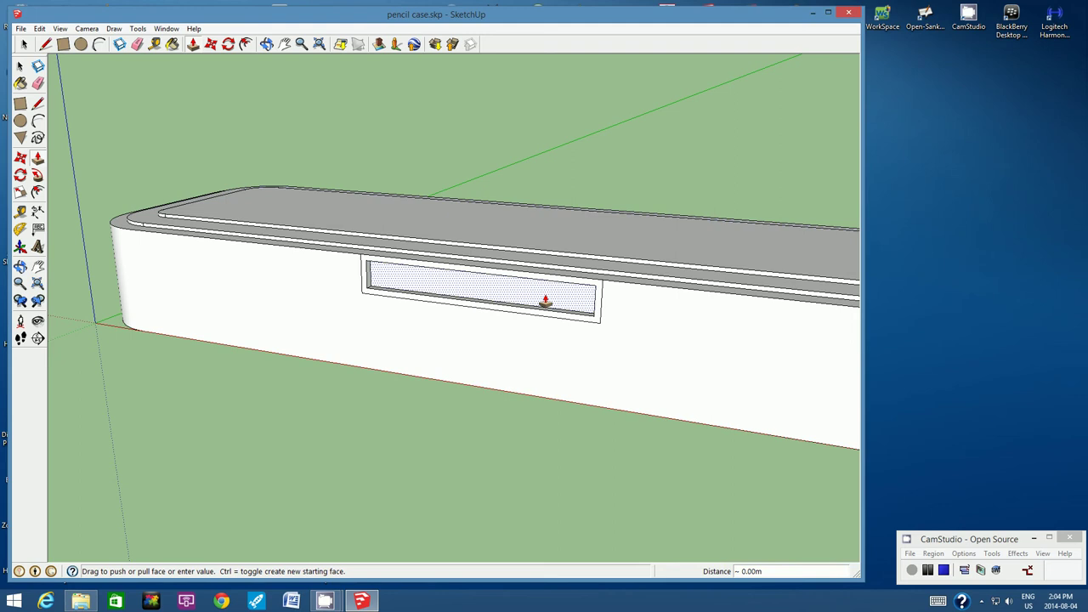
Step: Save the pencil case model with its recessed clasp
click(301, 44)
scroll(468, 233, down, 3)
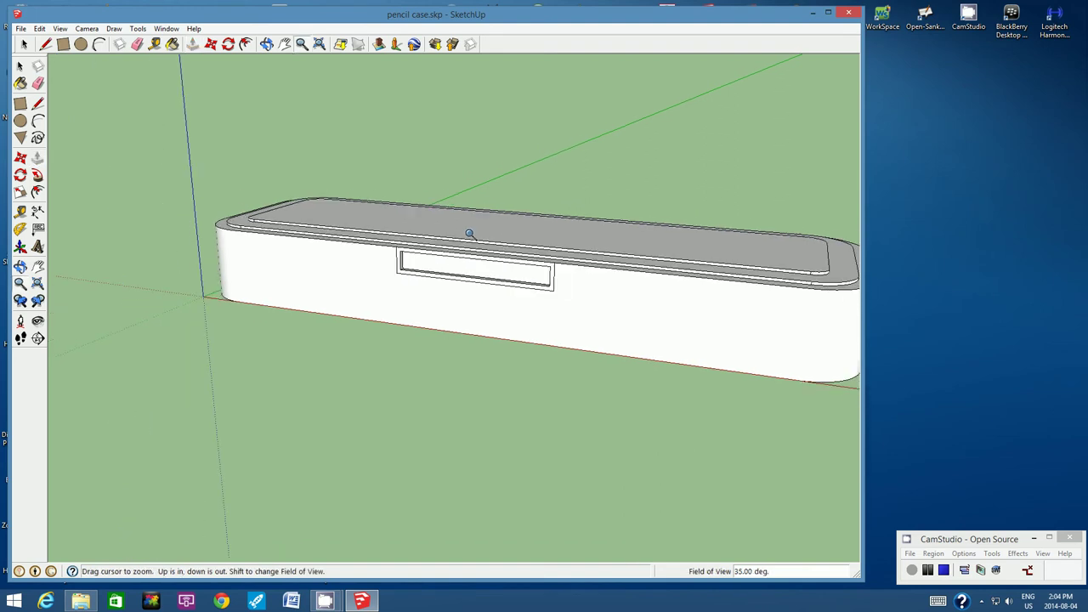
scroll(469, 233, down, 3)
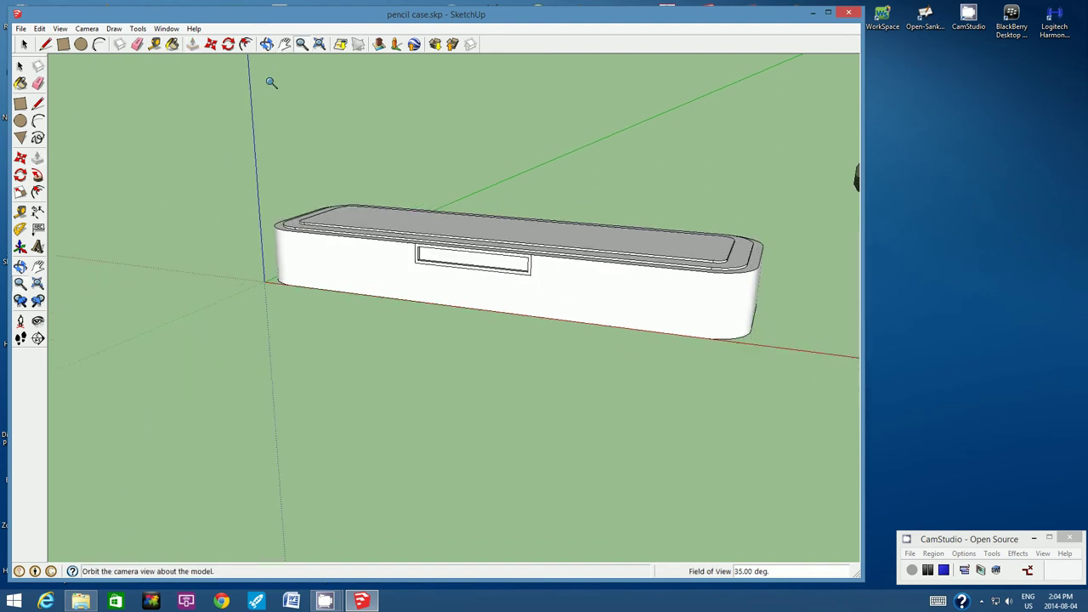
click(21, 29)
click(26, 71)
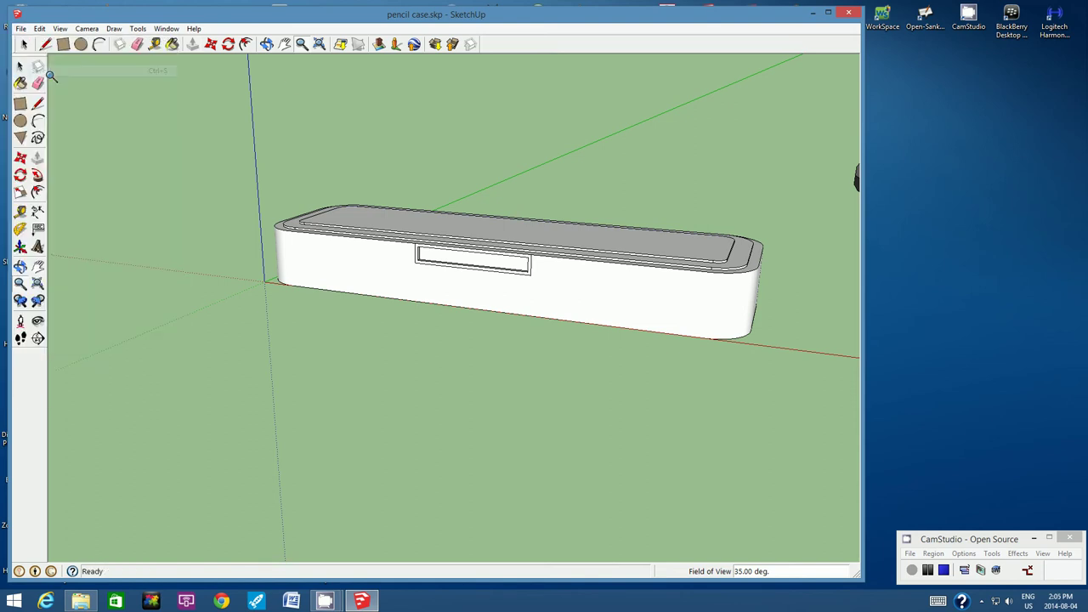
Step: Paint the case's long front side and the adjoining rounded corner away from the origin with blue Color_I01 from the Colors materials
click(266, 44)
mouse_move(532, 226)
mouse_down()
mouse_move(373, 351)
mouse_move(632, 272)
mouse_move(493, 250)
mouse_move(397, 257)
mouse_move(582, 240)
mouse_move(566, 280)
mouse_move(546, 209)
mouse_move(583, 253)
mouse_move(549, 353)
mouse_up()
mouse_move(564, 235)
mouse_down()
mouse_move(556, 318)
mouse_move(667, 219)
mouse_move(482, 252)
mouse_up()
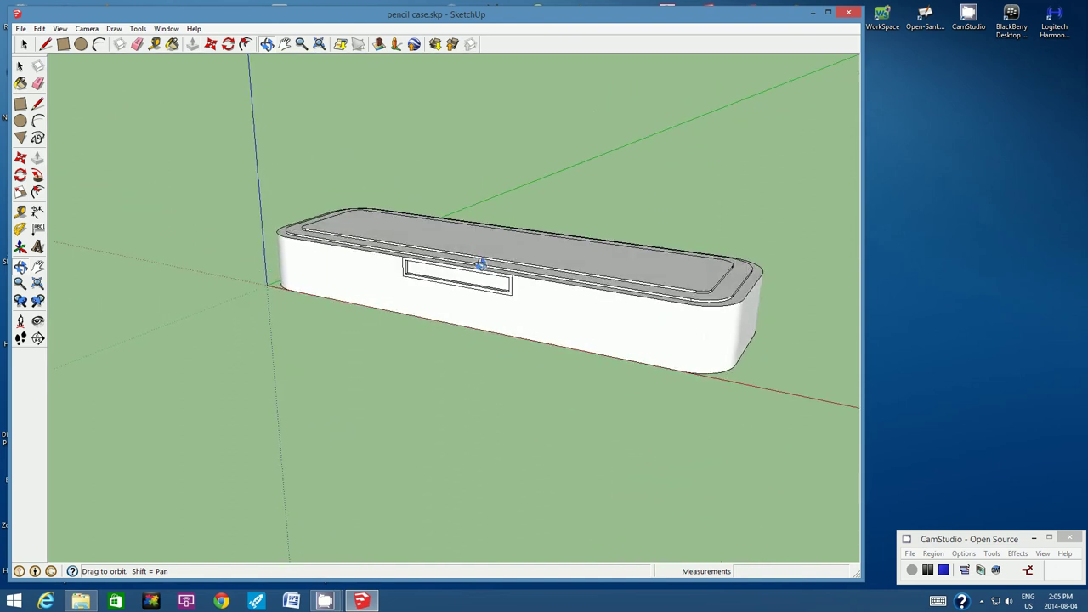
click(172, 44)
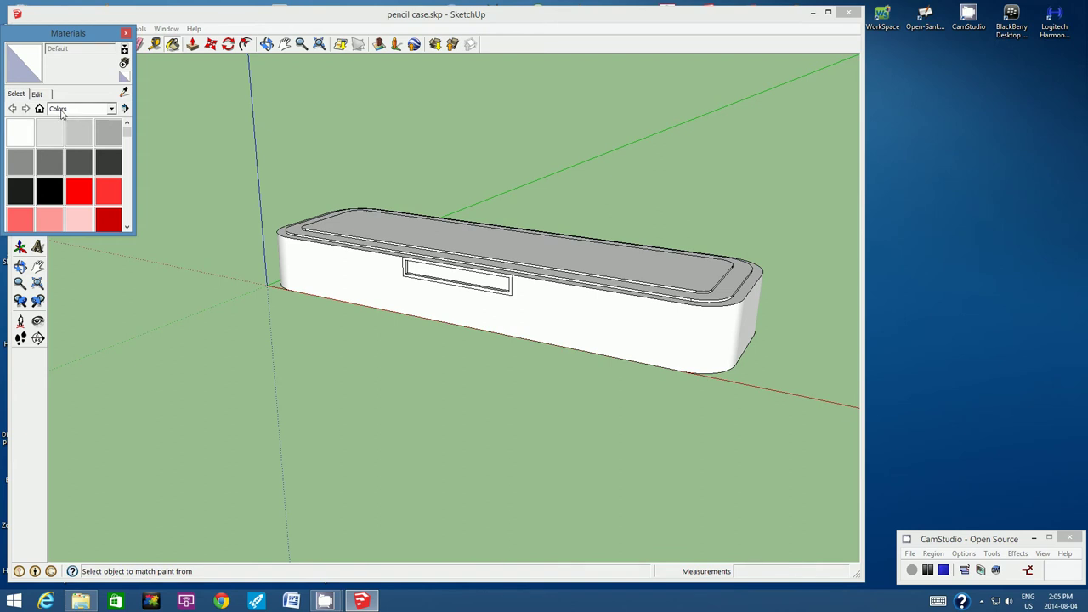
click(111, 110)
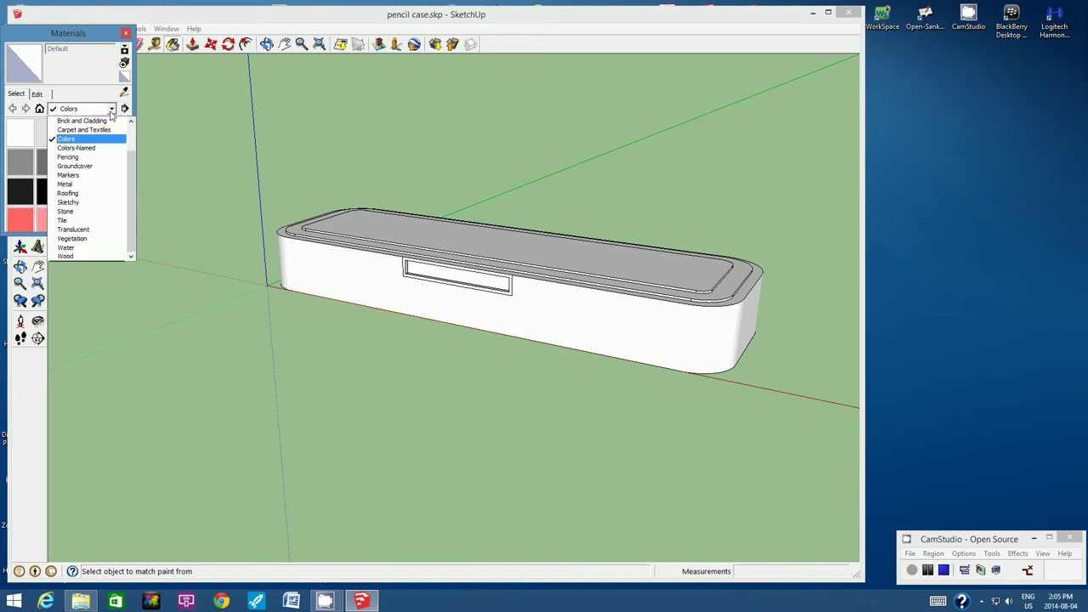
click(82, 142)
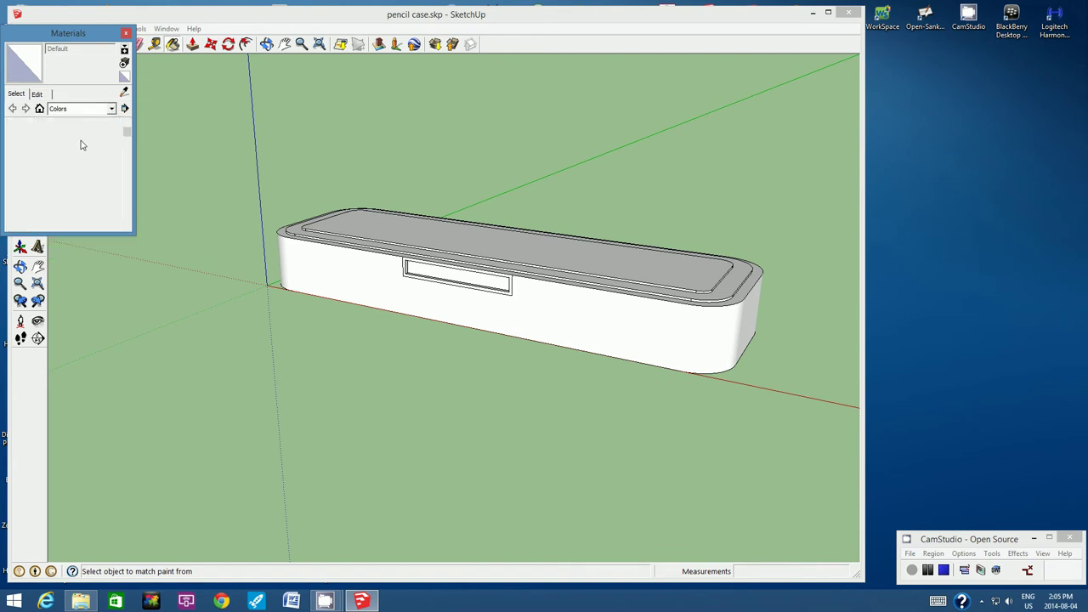
drag(128, 139, 126, 173)
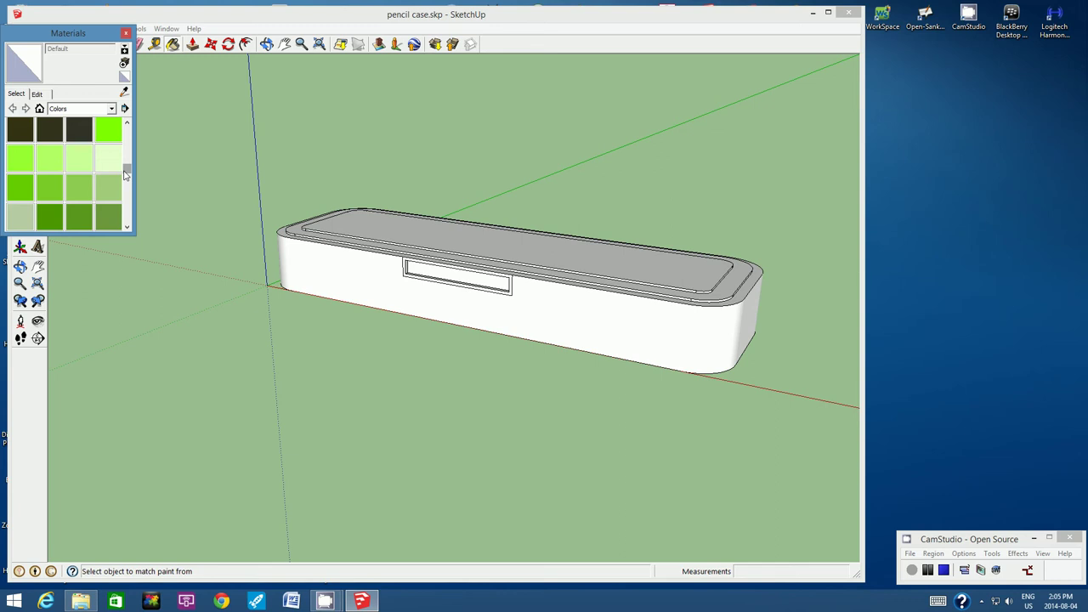
drag(125, 174, 126, 196)
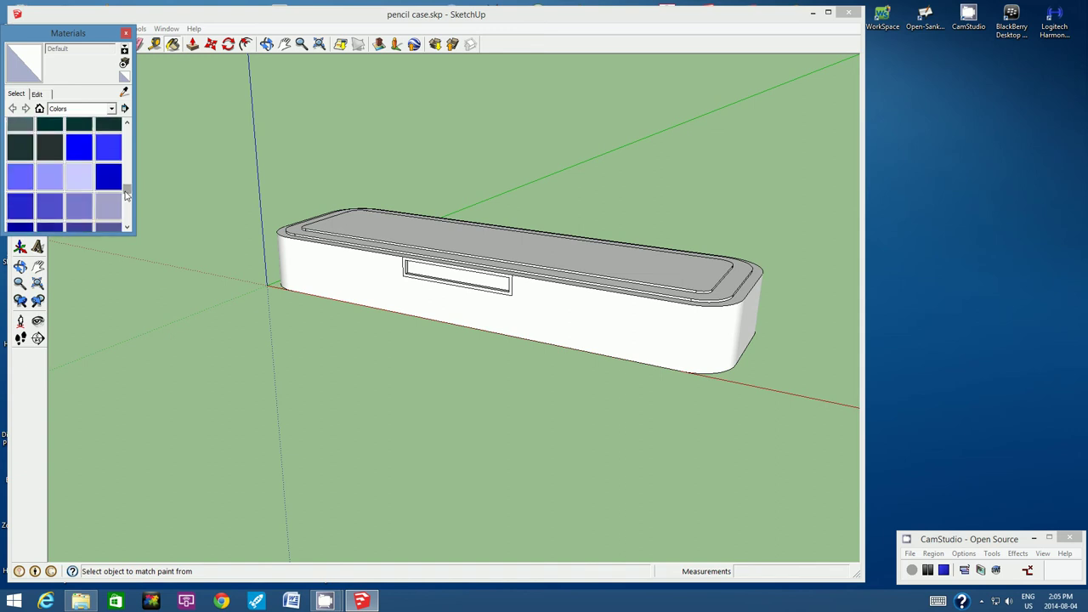
click(77, 148)
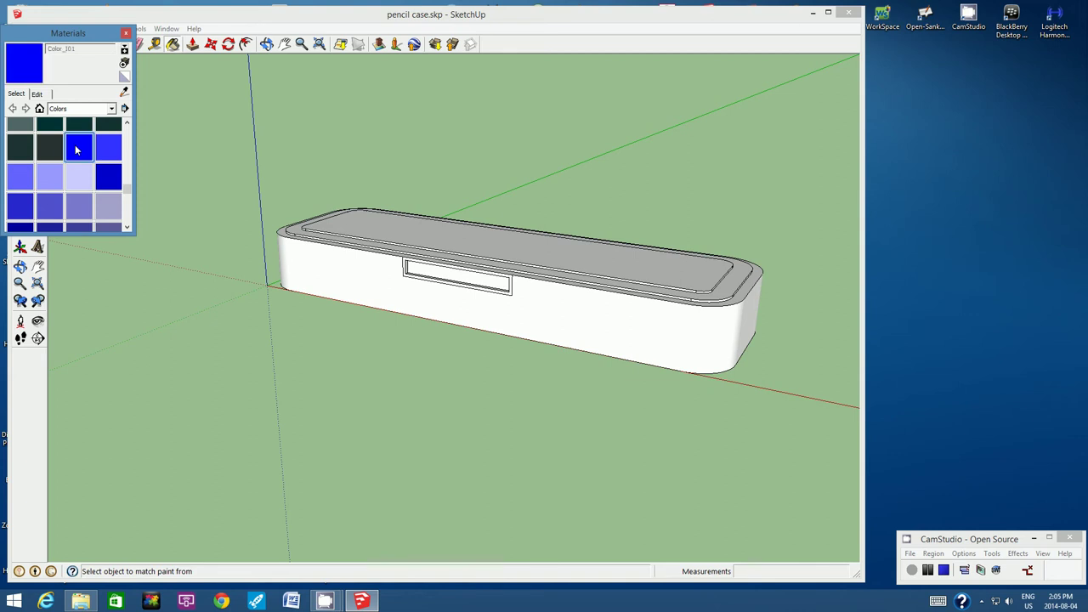
click(350, 269)
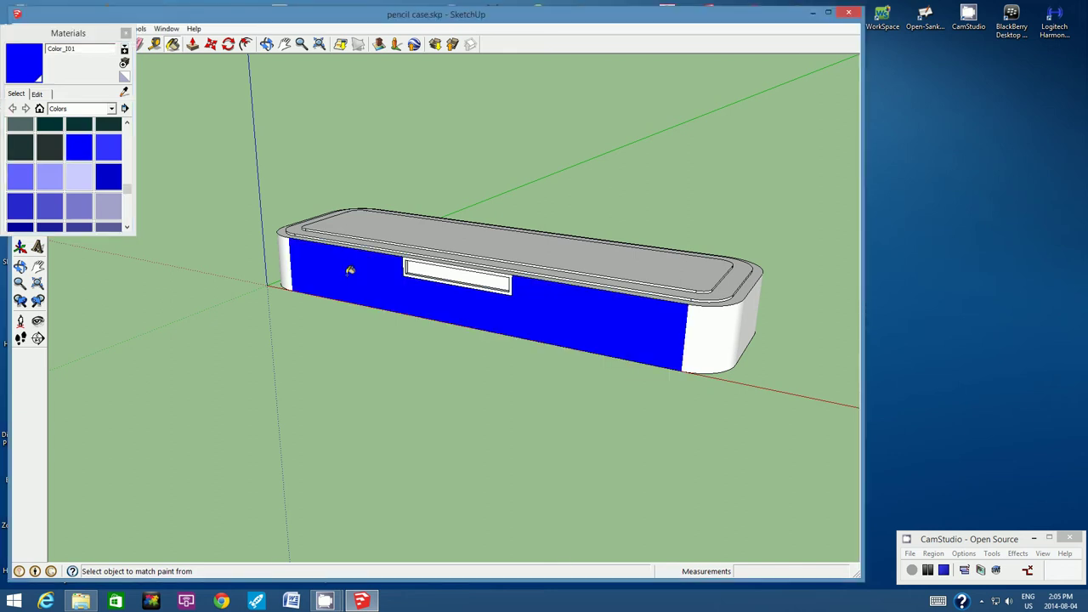
click(699, 329)
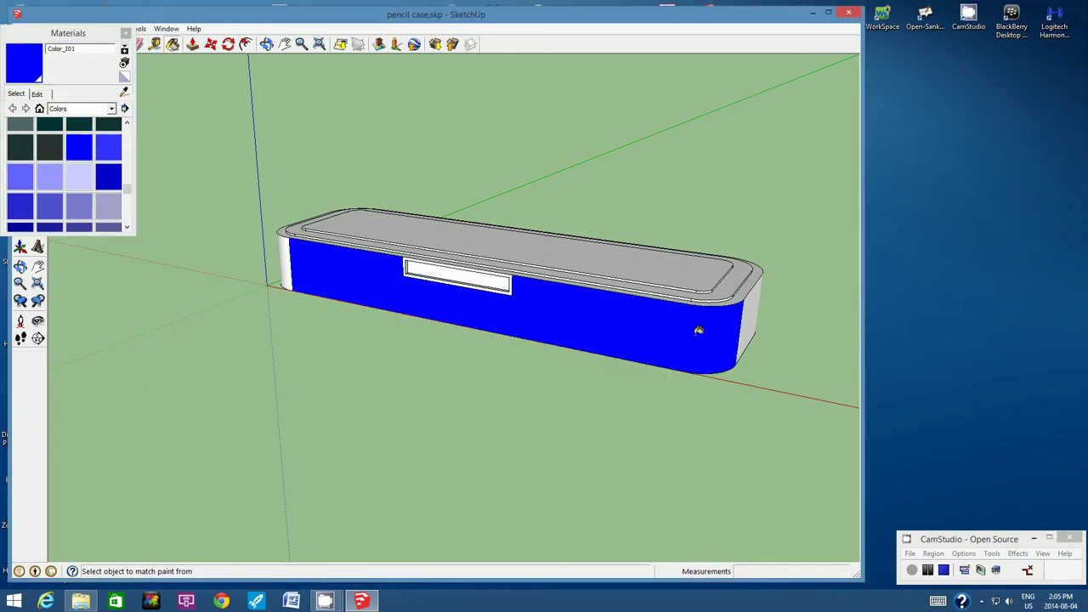
Step: Paint the short end away from the origin, its rear rounded corner and the long back side with blue Color_I01
click(267, 45)
mouse_move(770, 343)
mouse_down()
mouse_move(675, 348)
mouse_move(268, 308)
mouse_up()
click(172, 44)
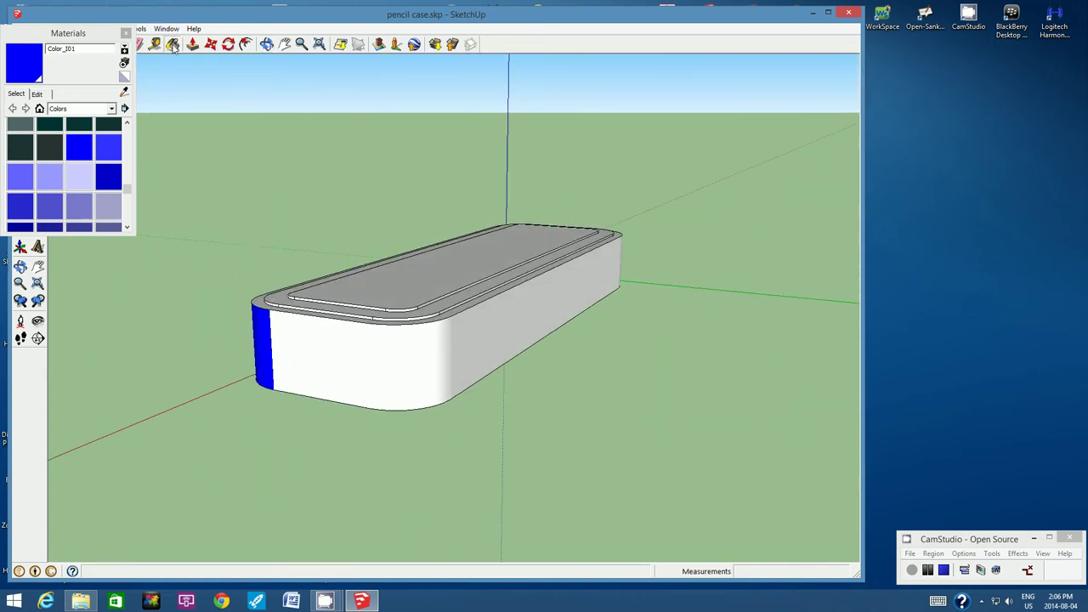
click(350, 364)
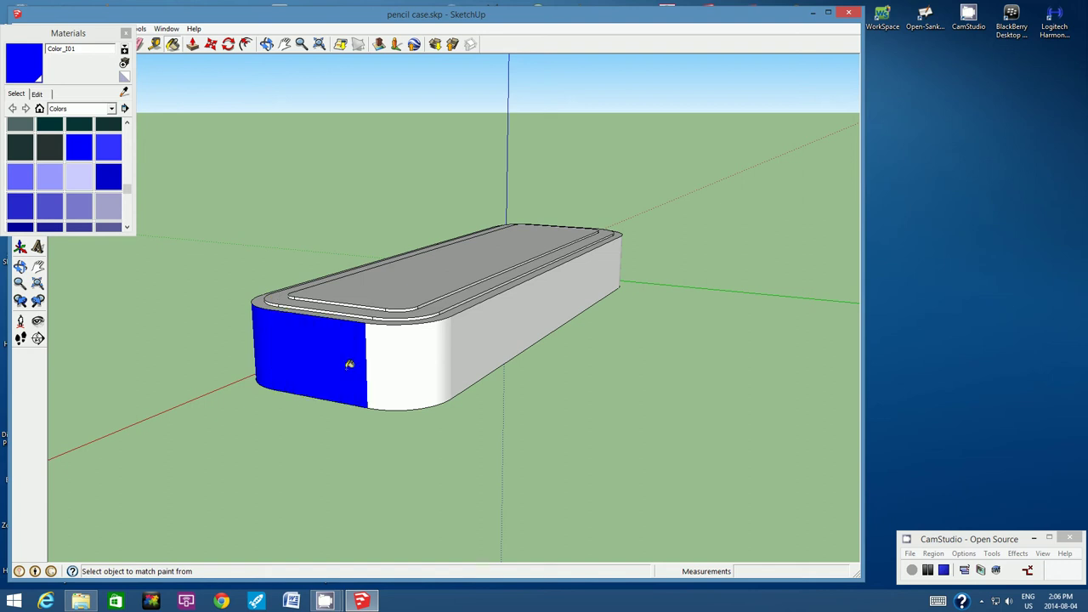
click(412, 367)
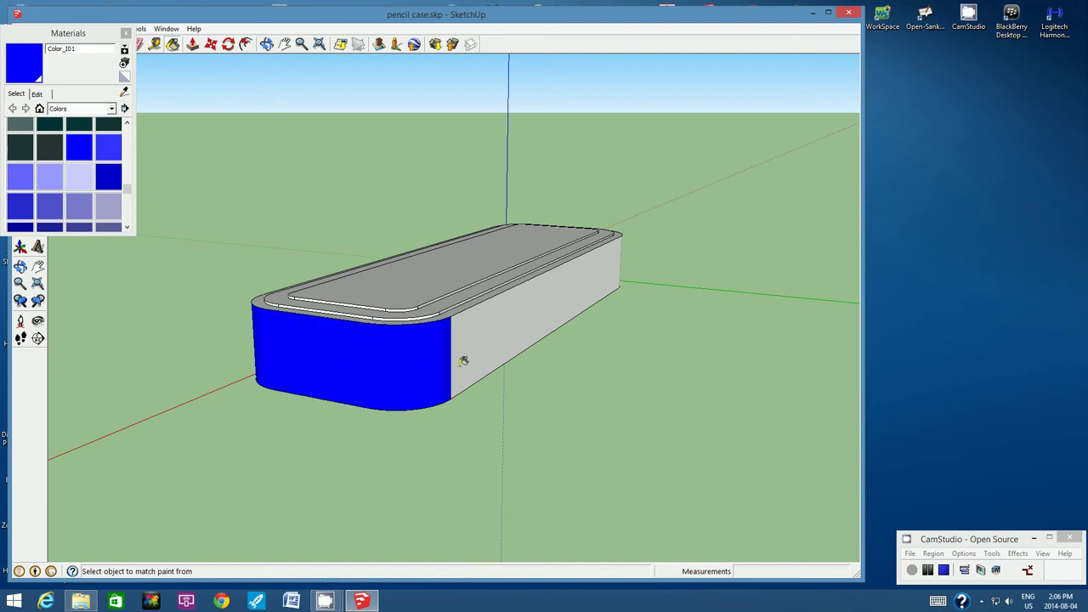
click(547, 311)
Step: Paint the short end near the origin and both of its rounded corners with blue Color_I01
click(267, 43)
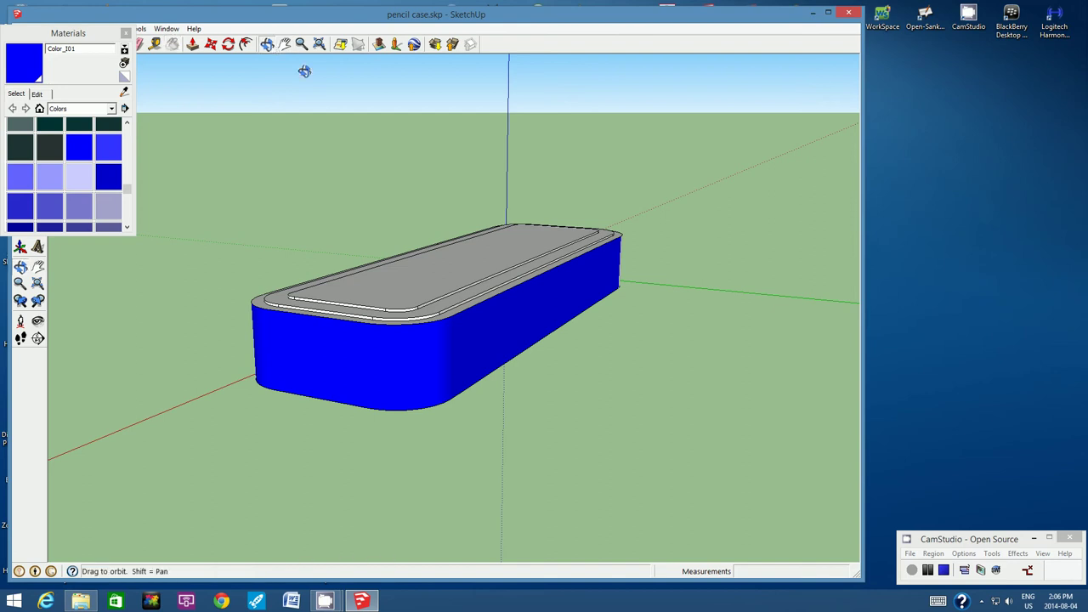
mouse_move(617, 190)
mouse_down()
mouse_move(323, 199)
mouse_move(333, 274)
mouse_move(275, 274)
mouse_up()
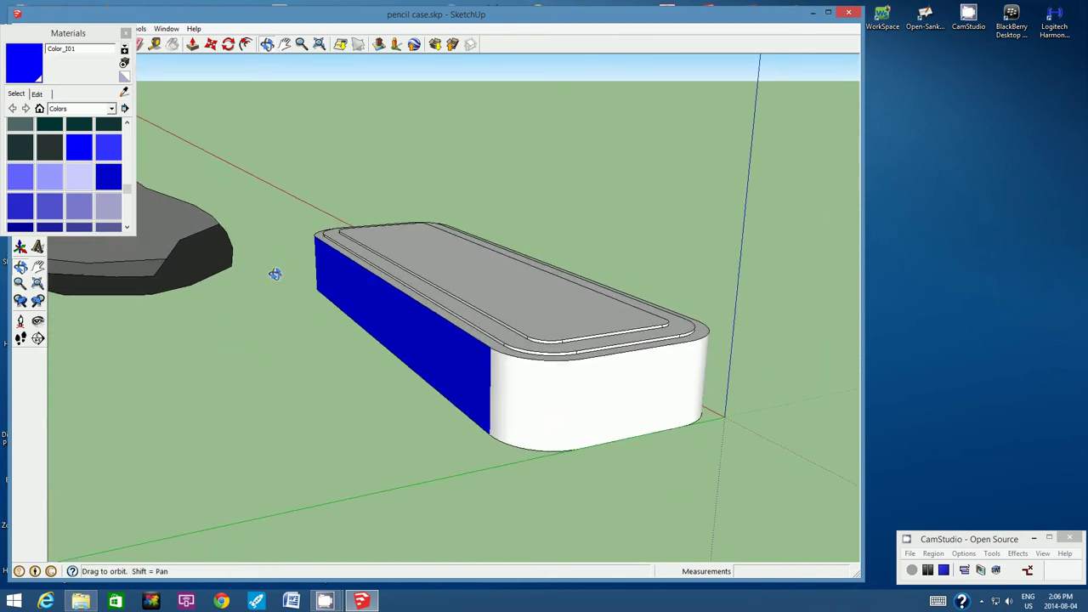
click(172, 45)
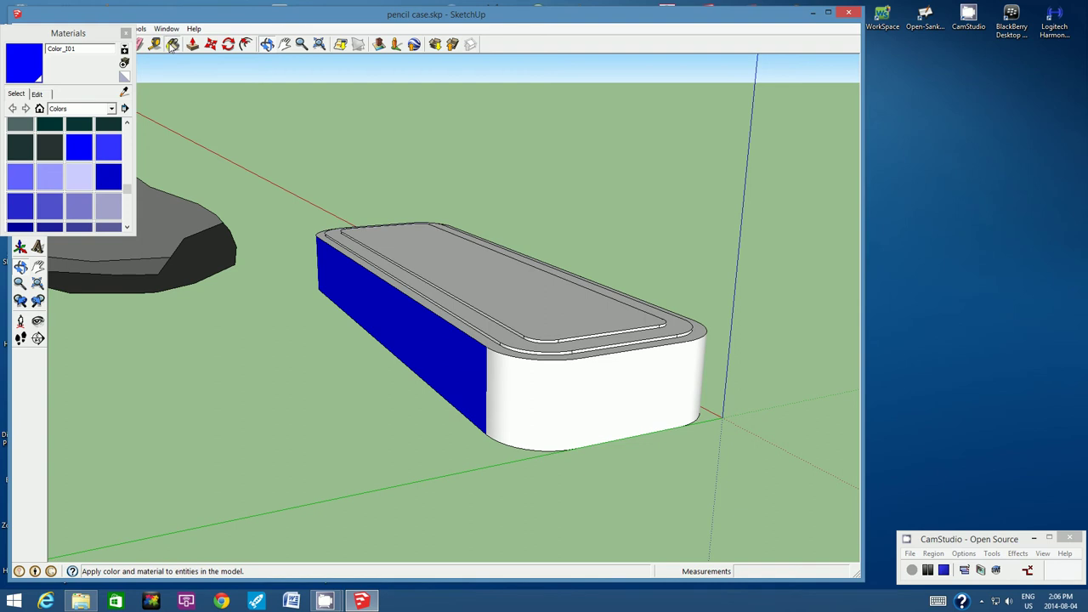
click(517, 397)
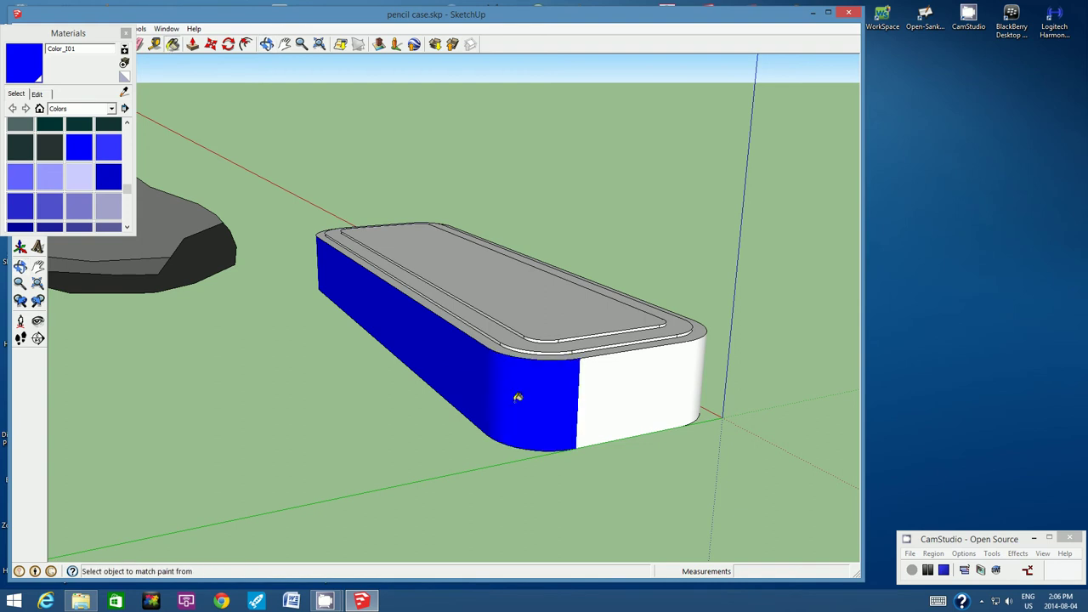
click(648, 392)
click(697, 372)
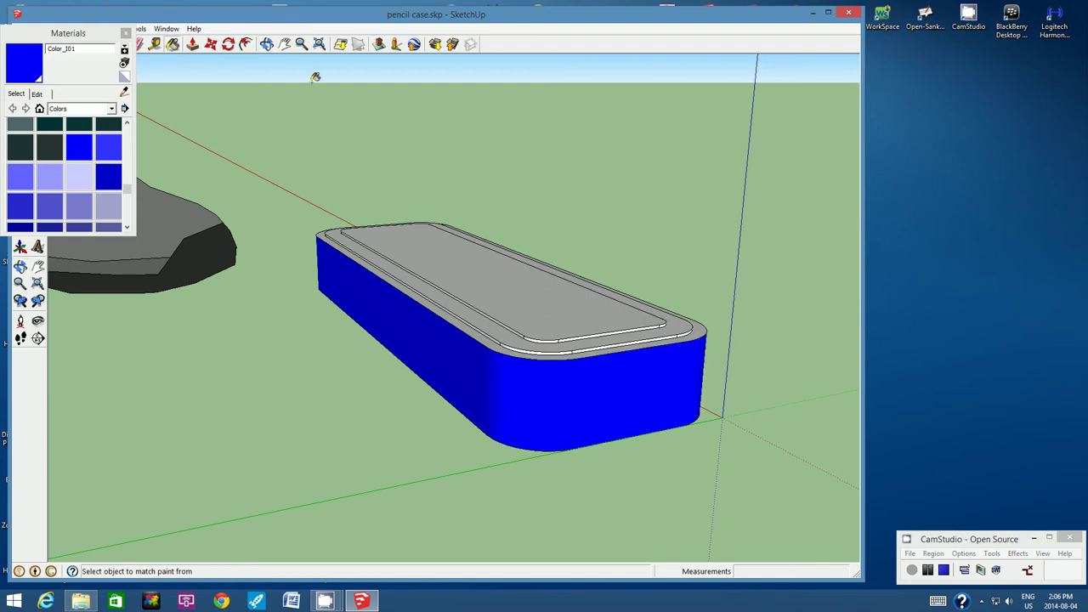
click(267, 44)
mouse_move(743, 313)
mouse_down()
mouse_move(450, 277)
mouse_move(242, 295)
mouse_move(382, 223)
mouse_move(306, 223)
mouse_move(369, 224)
mouse_up()
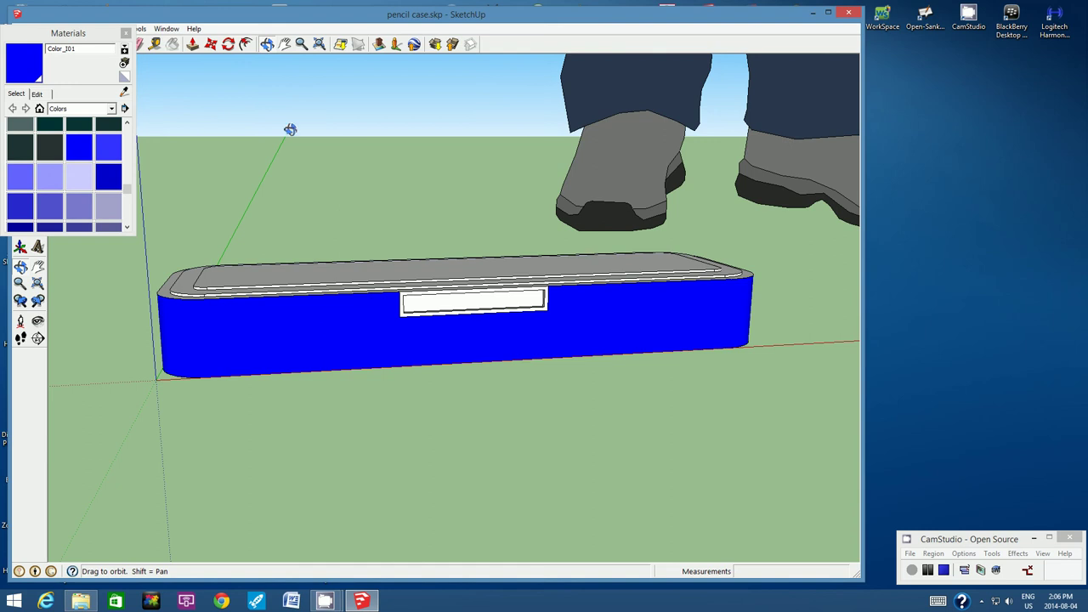
mouse_move(301, 184)
mouse_down()
mouse_move(314, 218)
mouse_move(270, 179)
mouse_up()
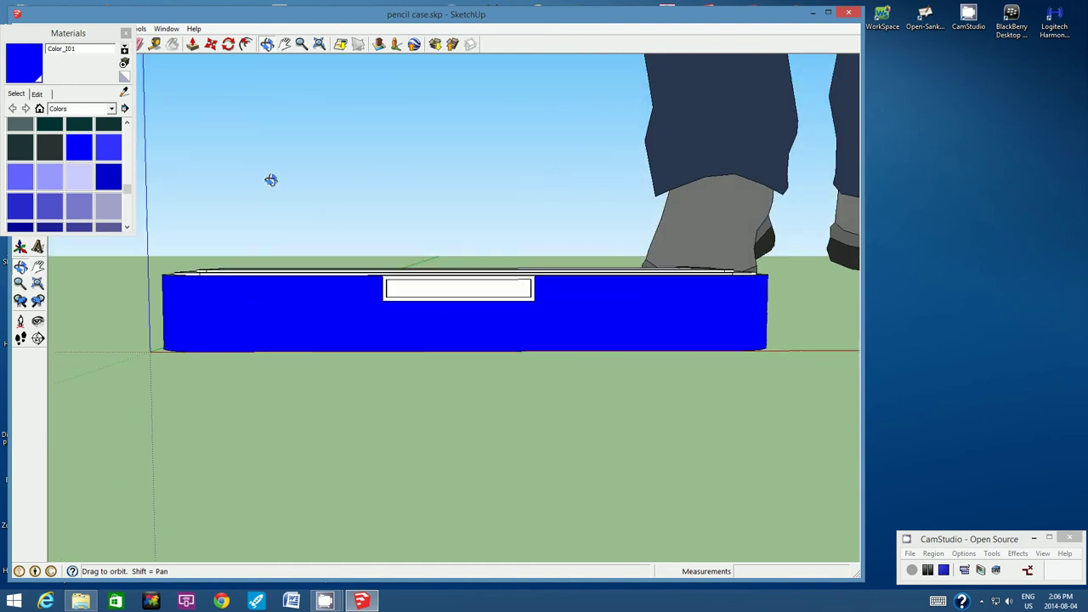
Step: Paint the underside of the pencil case with blue Color_I01
mouse_move(323, 311)
mouse_down()
mouse_move(337, 191)
mouse_move(303, 280)
mouse_move(323, 209)
mouse_up()
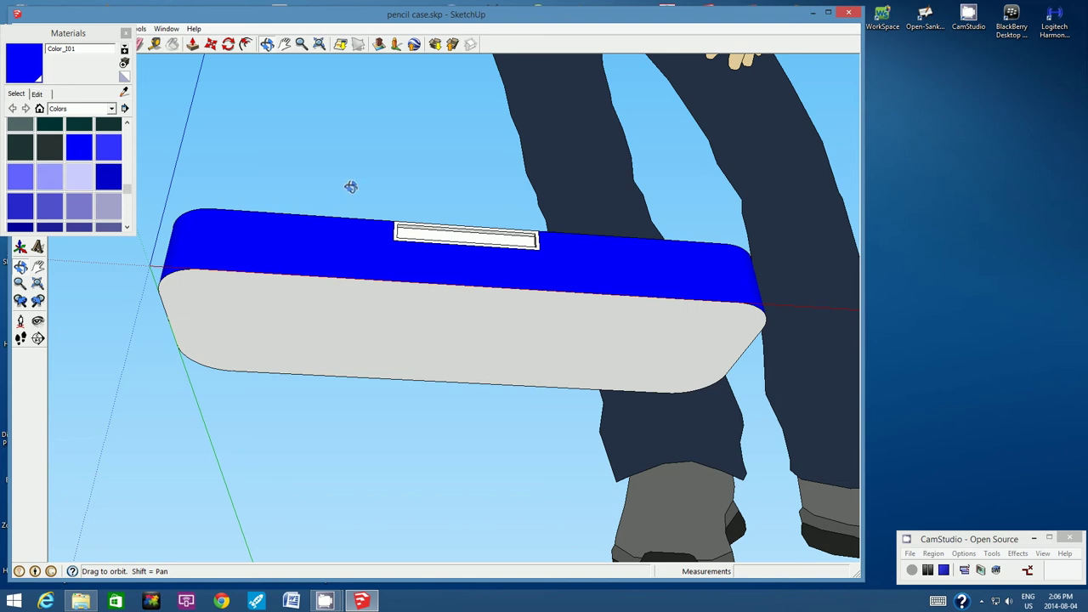
click(172, 45)
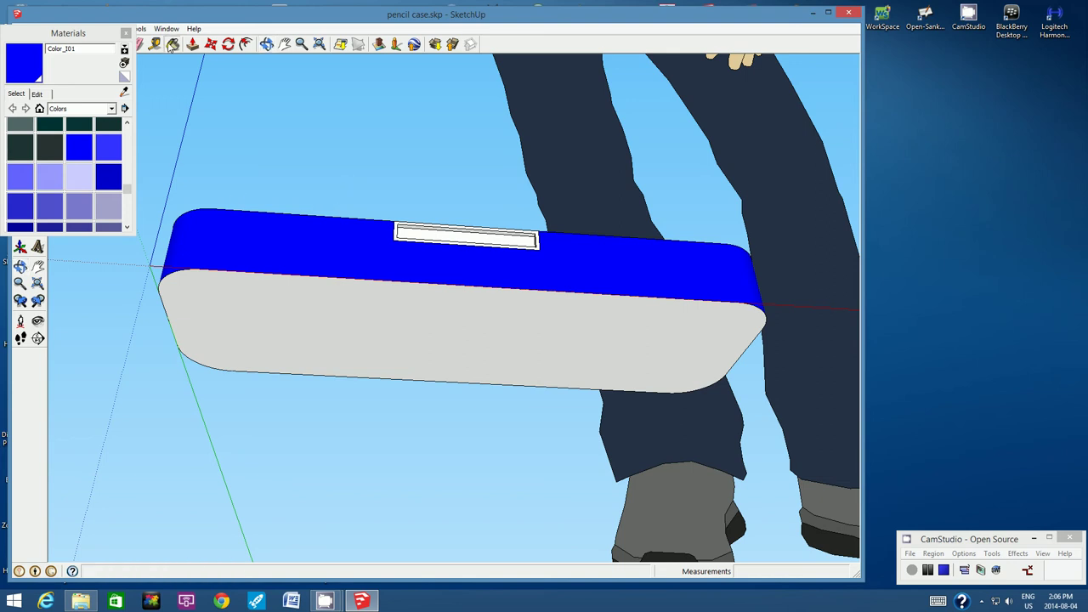
click(280, 308)
Step: Paint the recessed face inside the front clasp with blue Color_I01
click(266, 44)
drag(403, 206, 297, 403)
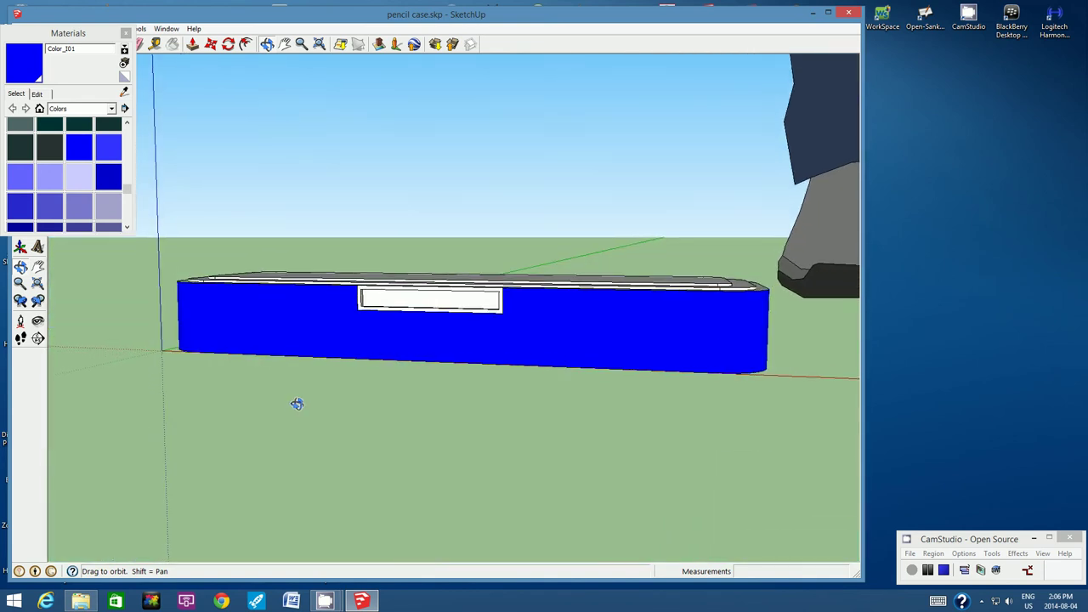
click(173, 43)
click(380, 296)
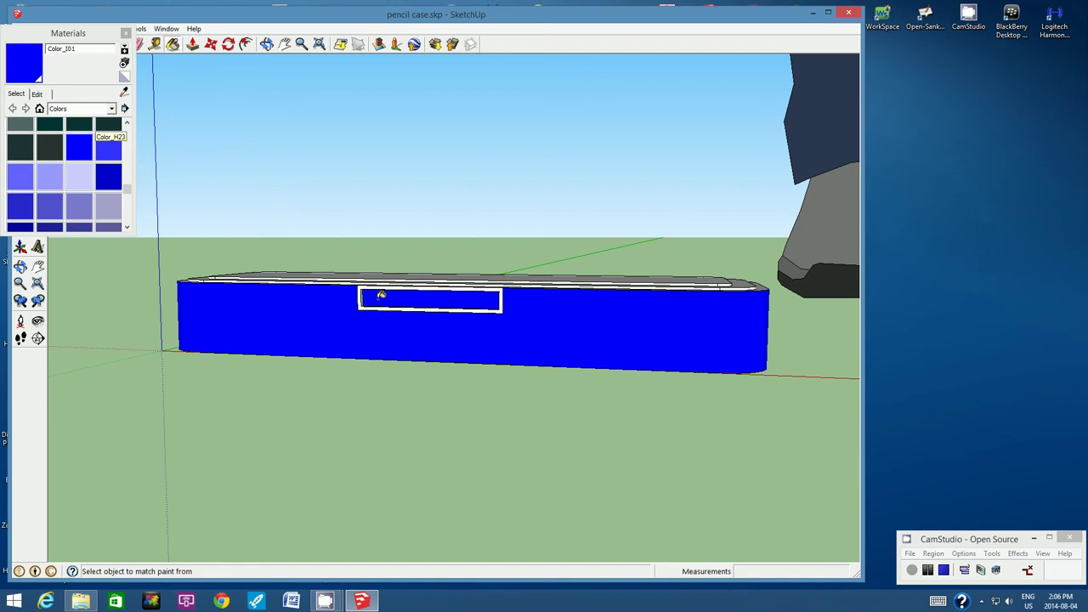
Step: Paint the narrow outer rim on top of the case with blue Color_I01
click(301, 44)
click(267, 44)
mouse_move(595, 322)
mouse_down()
mouse_move(559, 381)
mouse_move(547, 236)
mouse_move(522, 386)
mouse_move(552, 304)
mouse_move(545, 398)
mouse_up()
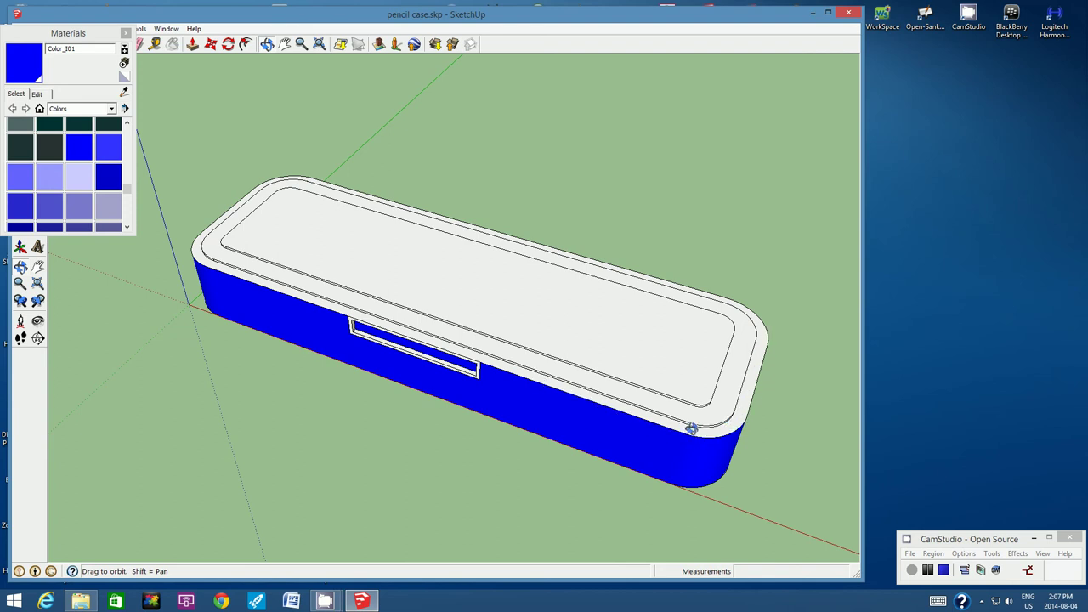
click(172, 44)
key(alt)
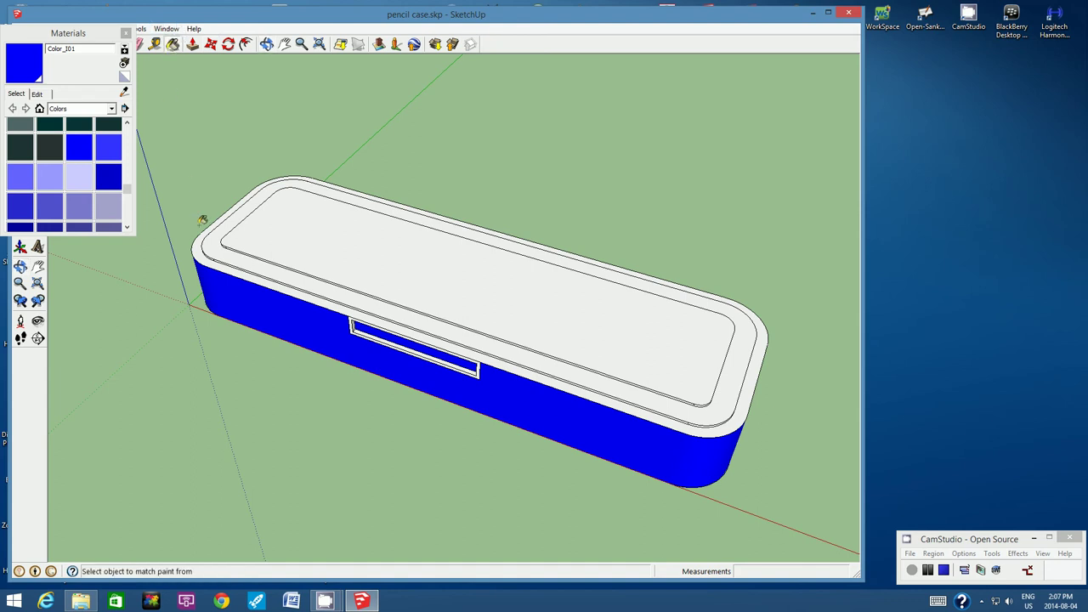
click(200, 248)
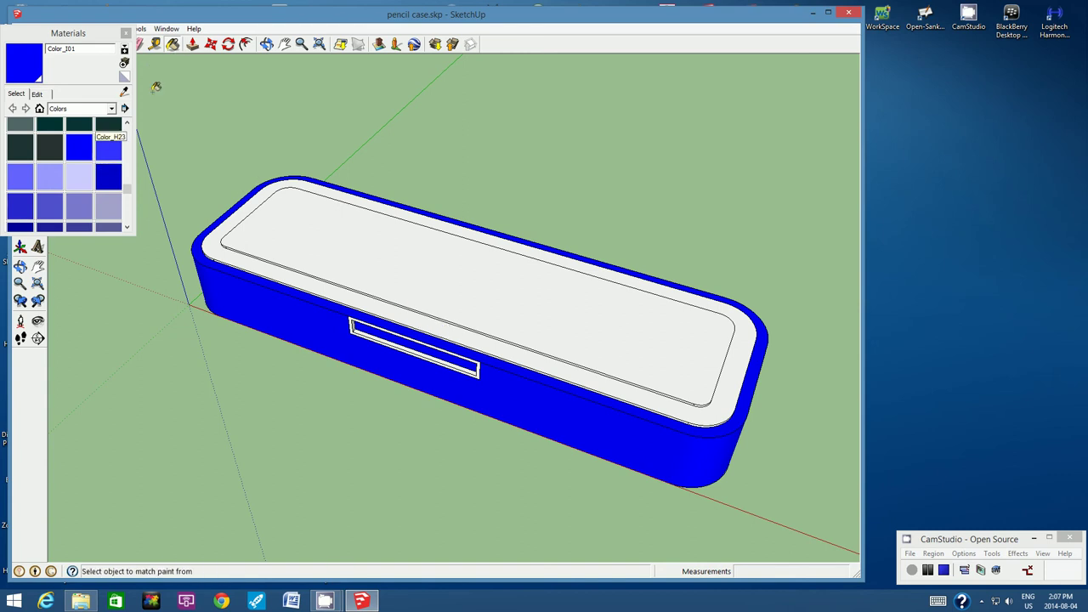
Step: Paint the flat top of the lid's lower step and its thin long front edge with cyan Color_H01 from the Colors materials
click(126, 191)
mouse_move(126, 192)
mouse_down()
mouse_move(127, 168)
mouse_move(125, 206)
mouse_move(122, 186)
mouse_up()
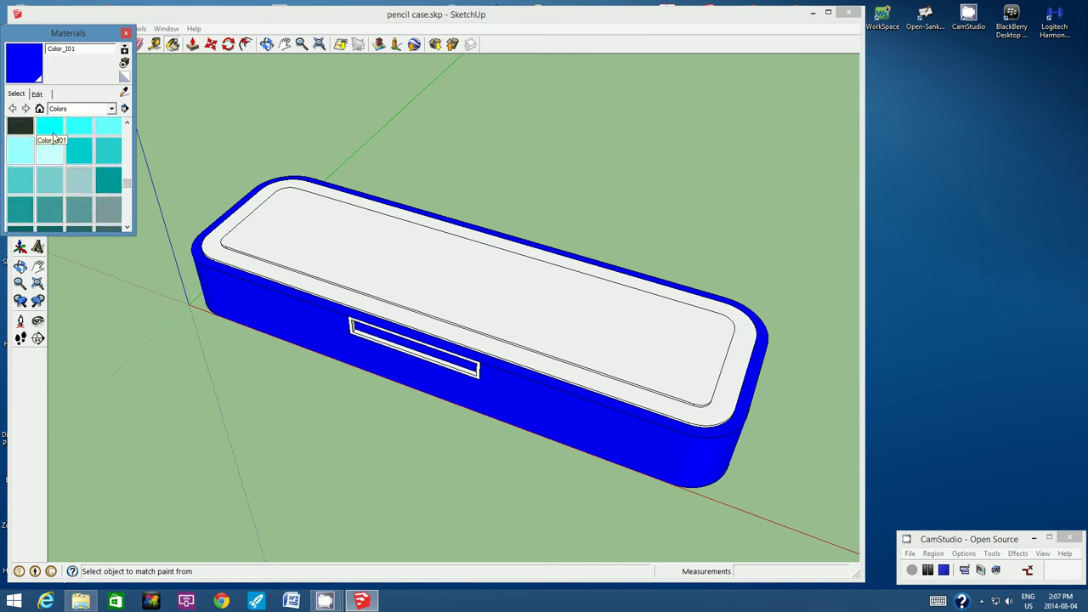
click(47, 134)
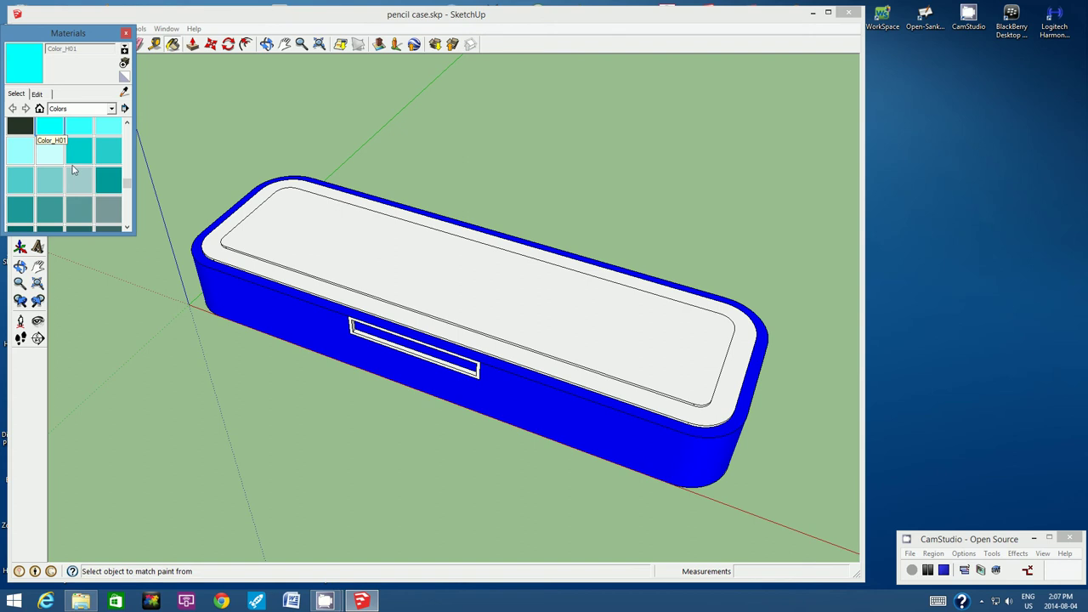
click(216, 243)
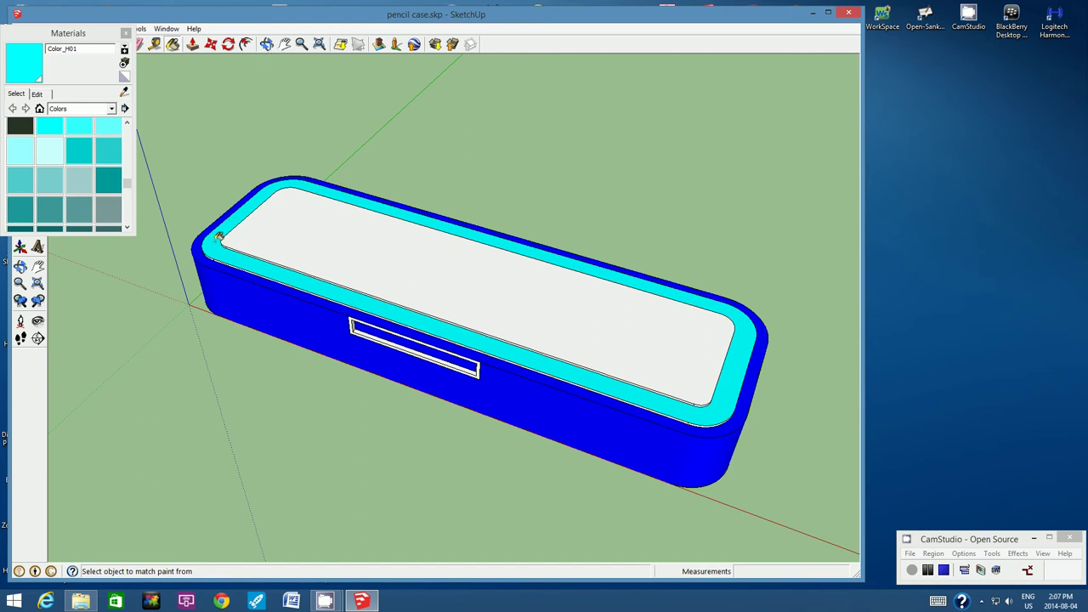
click(301, 43)
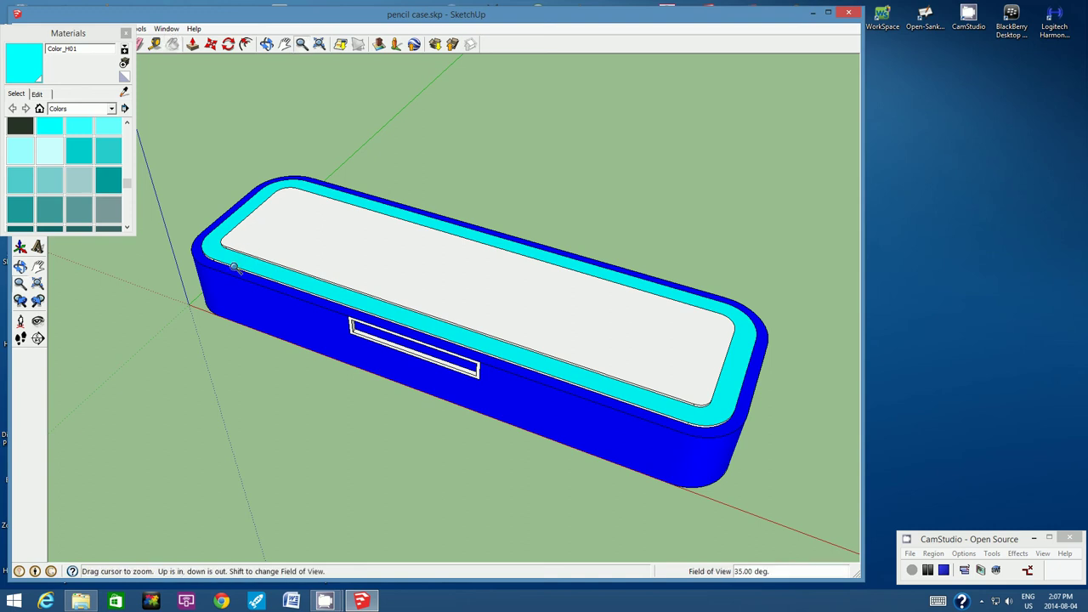
scroll(234, 267, up, 5)
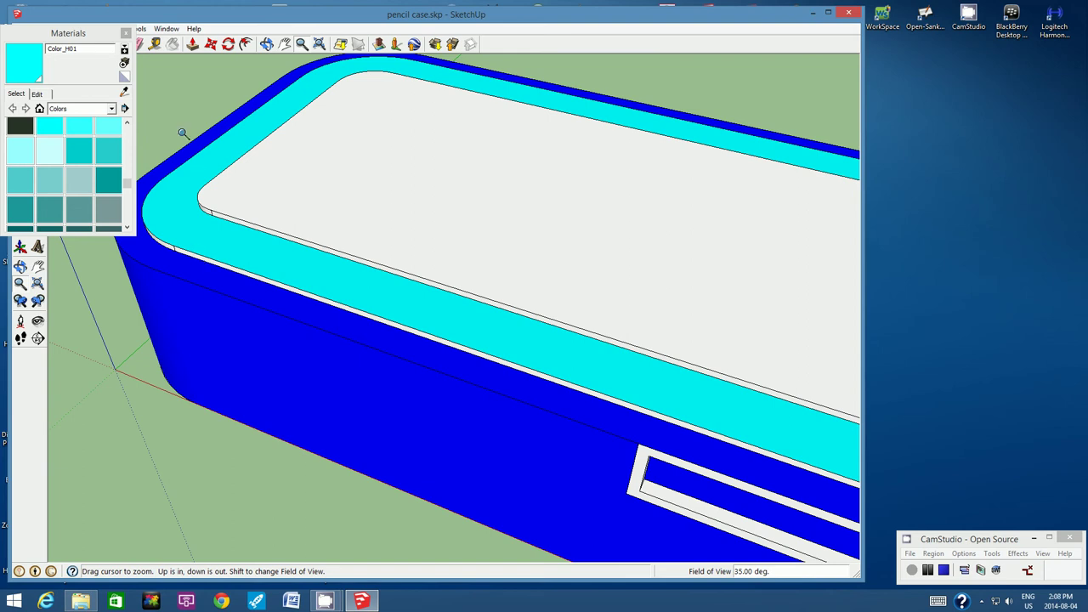
click(175, 44)
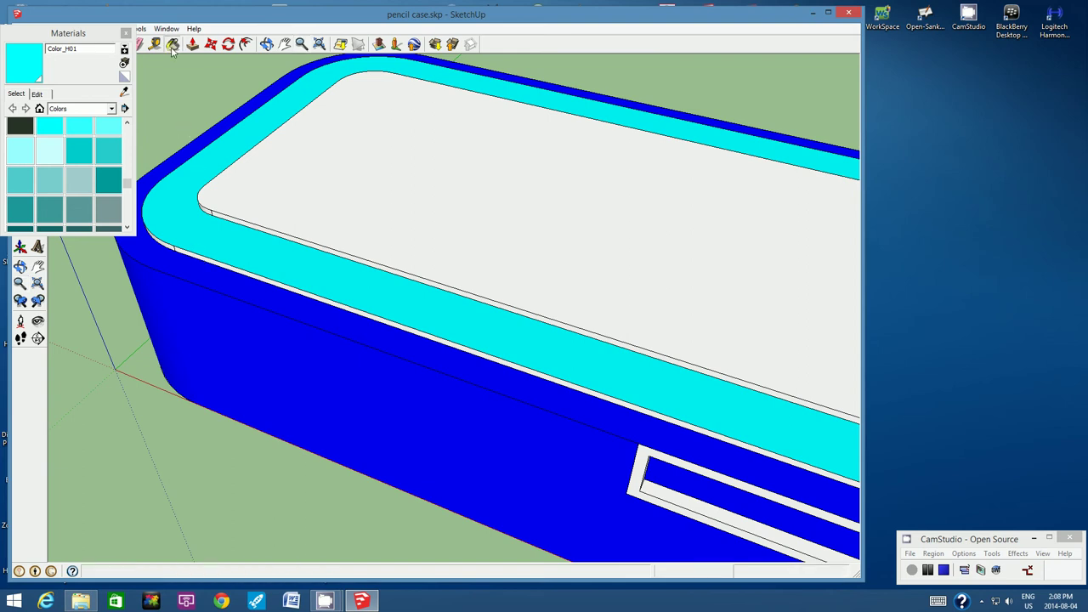
click(188, 247)
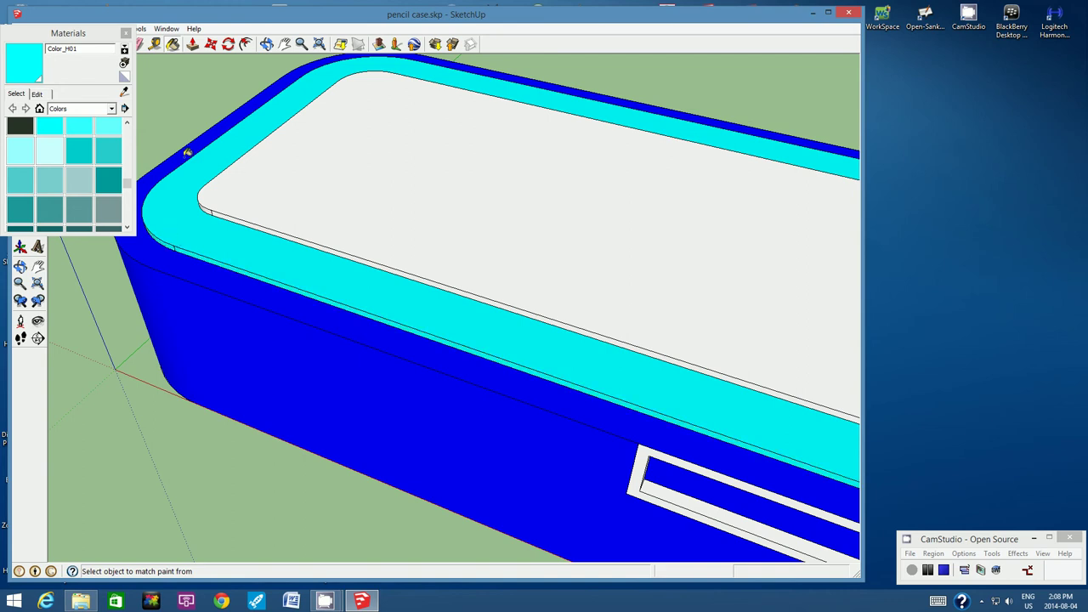
Step: Paint the lower lid step's thin front corner edge and short end edge away from the origin with cyan Color_H01
click(283, 45)
drag(511, 364, 457, 326)
drag(625, 422, 433, 323)
mouse_move(721, 412)
mouse_down()
mouse_move(646, 367)
mouse_move(408, 303)
mouse_move(704, 369)
mouse_move(352, 260)
mouse_up()
drag(722, 393, 403, 294)
mouse_move(774, 433)
mouse_down()
mouse_move(723, 384)
mouse_move(530, 343)
mouse_move(505, 329)
mouse_move(496, 301)
mouse_move(413, 246)
mouse_up()
click(266, 45)
click(284, 44)
drag(709, 352, 347, 211)
click(171, 43)
key(alt)
click(405, 324)
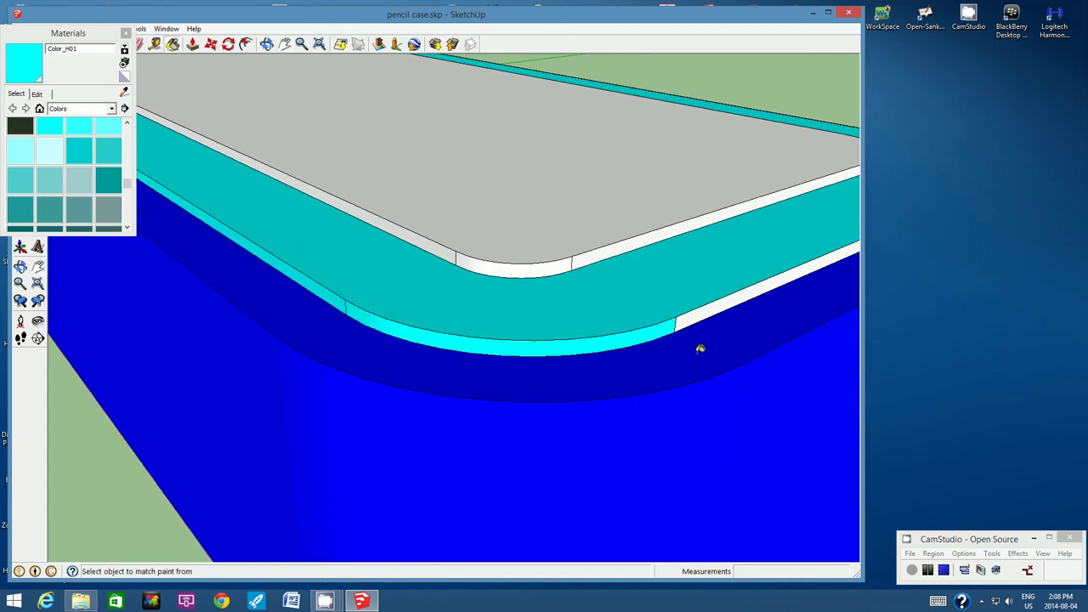
click(719, 302)
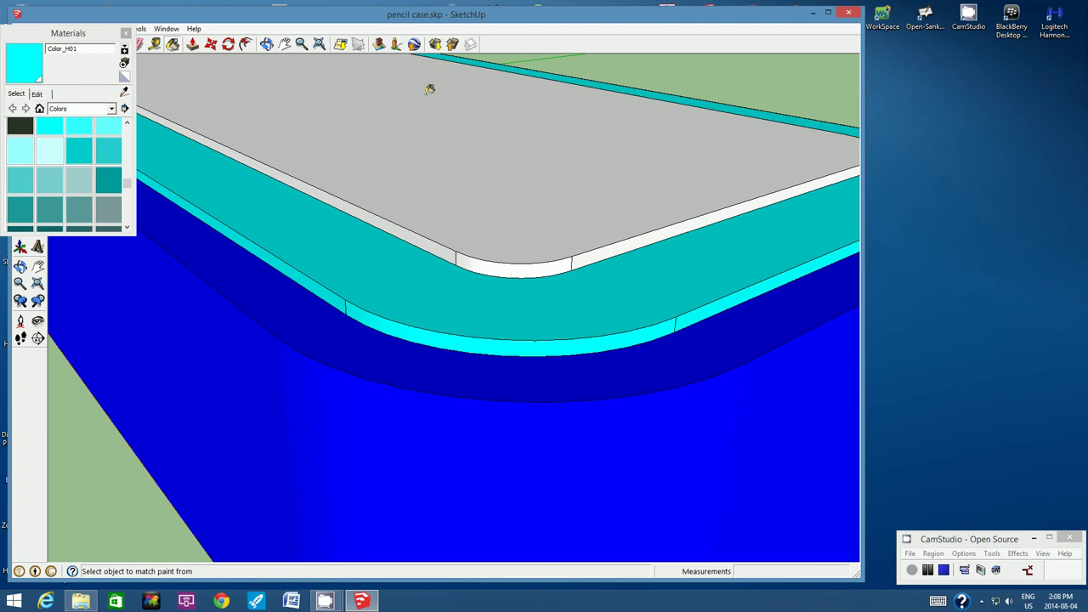
Step: Paint the lower lid step's rear corner edge away from the origin and its long back edge with cyan Color_H01
click(266, 43)
mouse_move(510, 255)
mouse_down()
mouse_move(610, 313)
mouse_move(431, 293)
mouse_move(422, 273)
mouse_up()
click(283, 44)
mouse_move(781, 403)
mouse_down()
mouse_move(609, 357)
mouse_move(586, 367)
mouse_move(641, 369)
mouse_move(603, 355)
mouse_move(437, 347)
mouse_up()
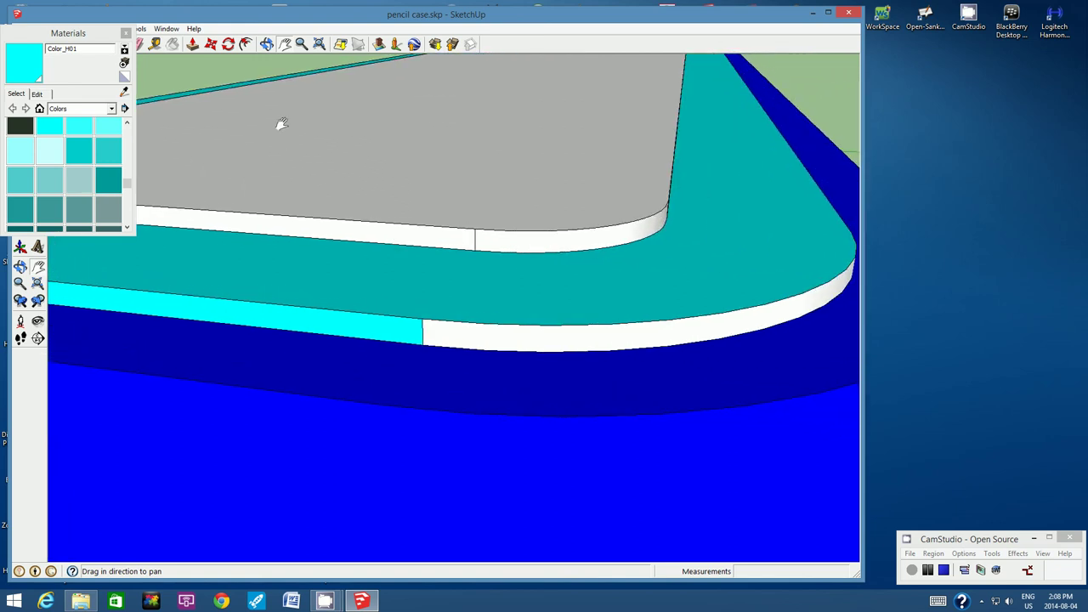
click(266, 44)
mouse_move(621, 254)
mouse_down()
mouse_move(464, 243)
mouse_move(297, 143)
mouse_up()
click(284, 44)
mouse_move(570, 272)
mouse_down()
mouse_move(508, 301)
mouse_move(391, 297)
mouse_up()
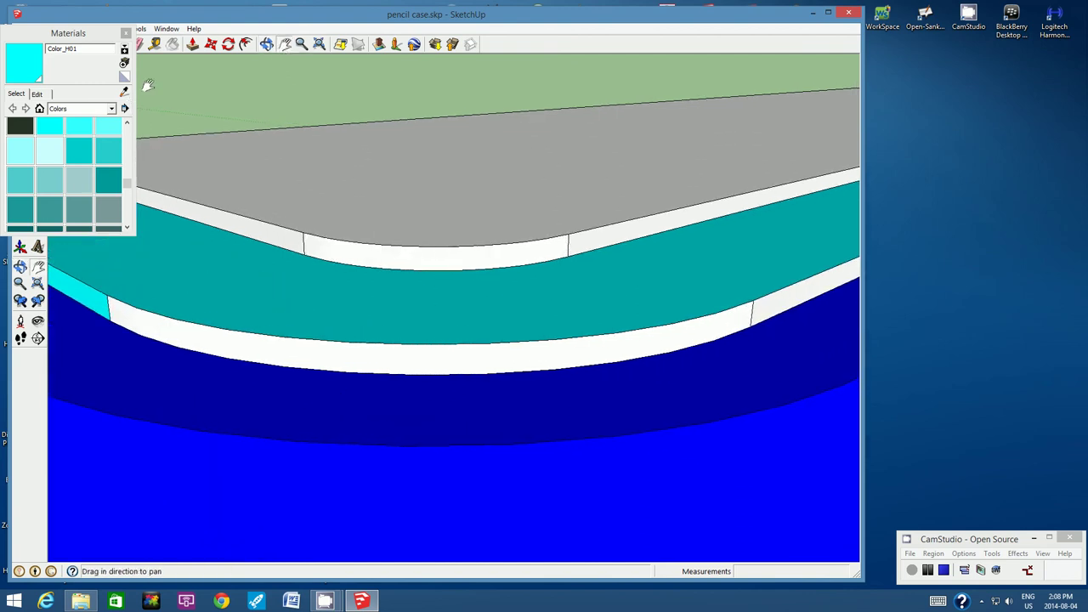
click(172, 44)
click(174, 332)
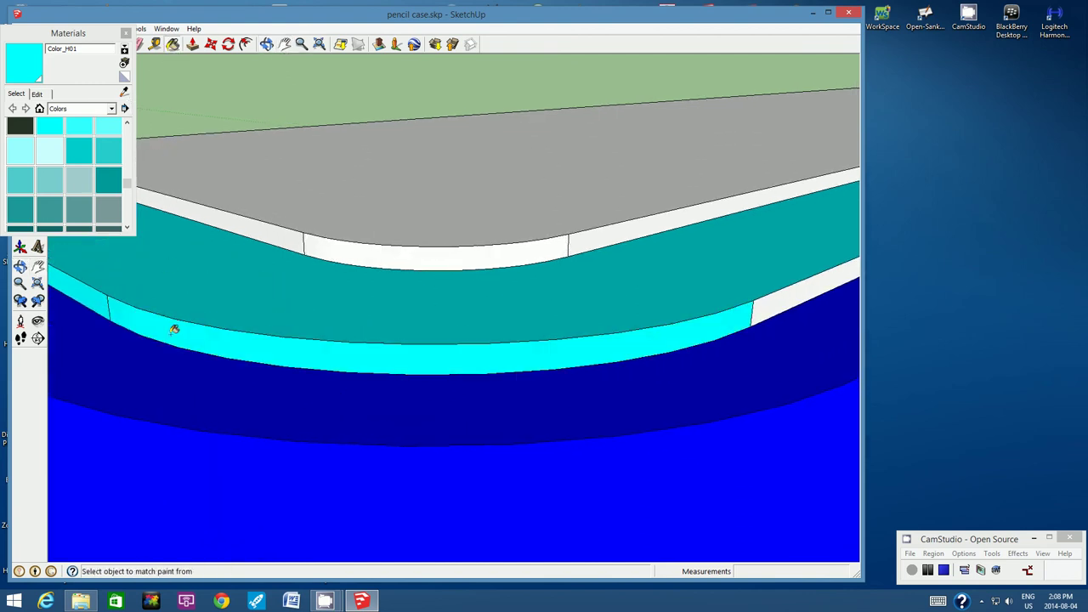
click(783, 304)
Step: Paint the lower lid step's rear corner edge near the origin with cyan Color_H01
click(284, 44)
mouse_move(636, 257)
mouse_down()
mouse_move(300, 375)
mouse_move(631, 301)
mouse_move(583, 286)
mouse_move(365, 381)
mouse_move(541, 329)
mouse_move(481, 355)
mouse_up()
click(266, 45)
mouse_move(563, 298)
mouse_down()
mouse_move(363, 323)
mouse_move(153, 317)
mouse_up()
click(173, 45)
click(347, 332)
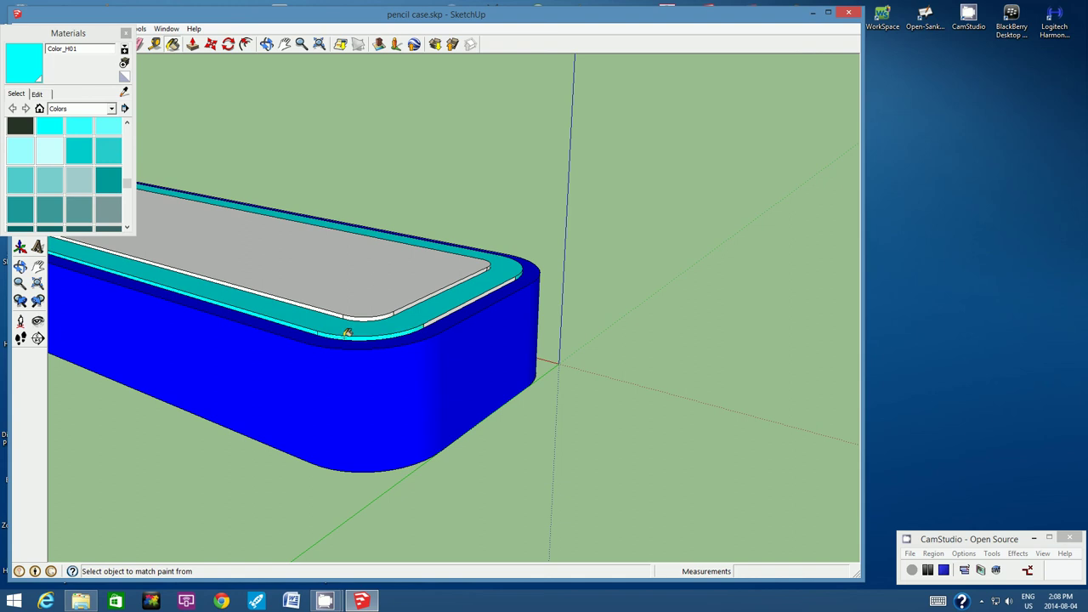
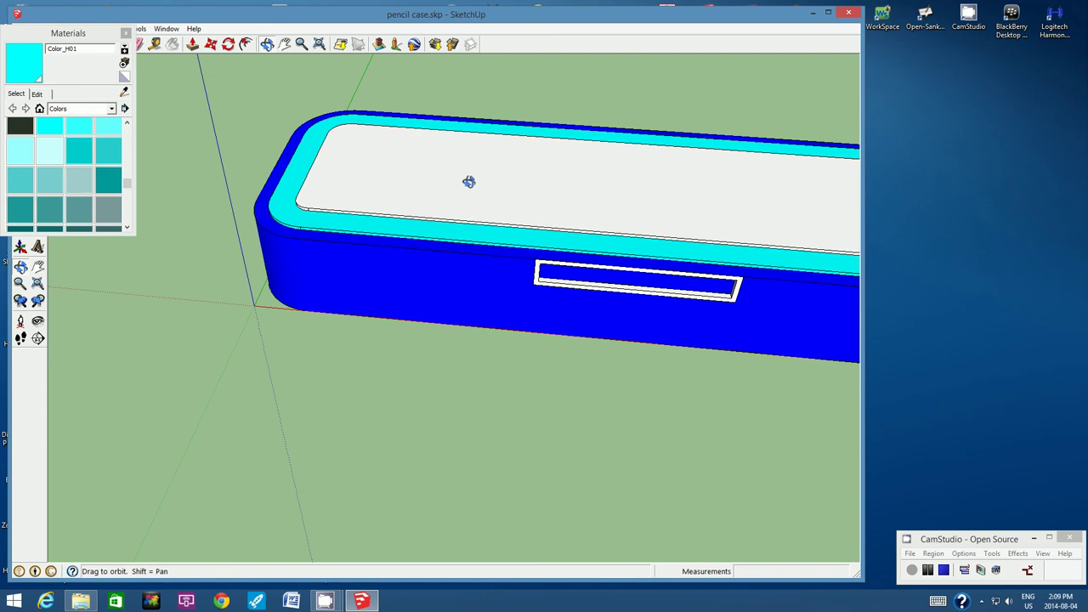
Step: Paint the large raised top panel of the lid with purple Color_J03 from the Colors materials
click(125, 191)
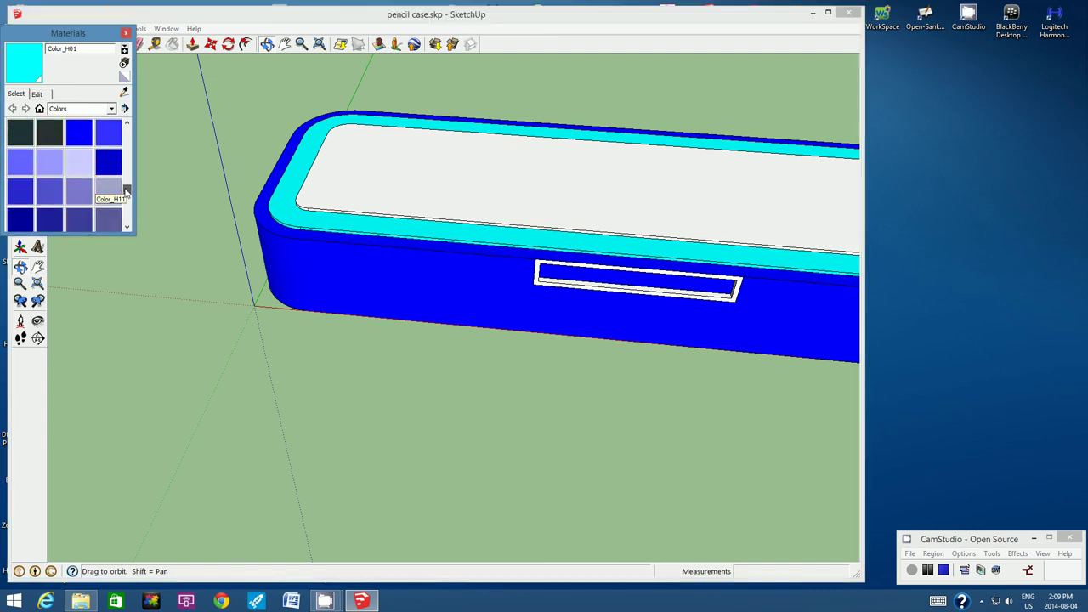
drag(126, 191, 126, 204)
scroll(126, 204, down, 10)
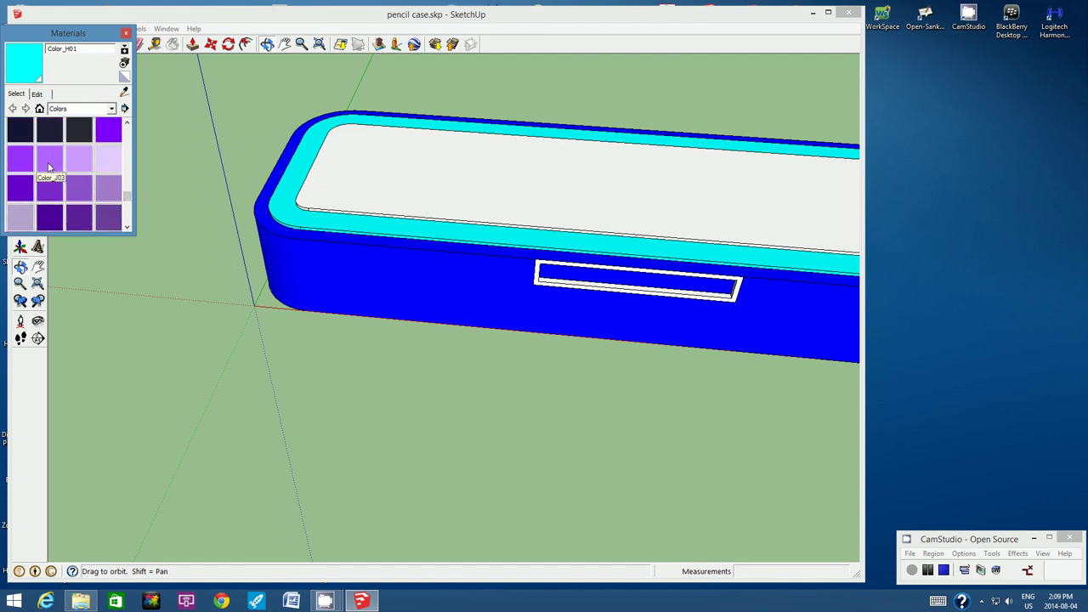
click(49, 166)
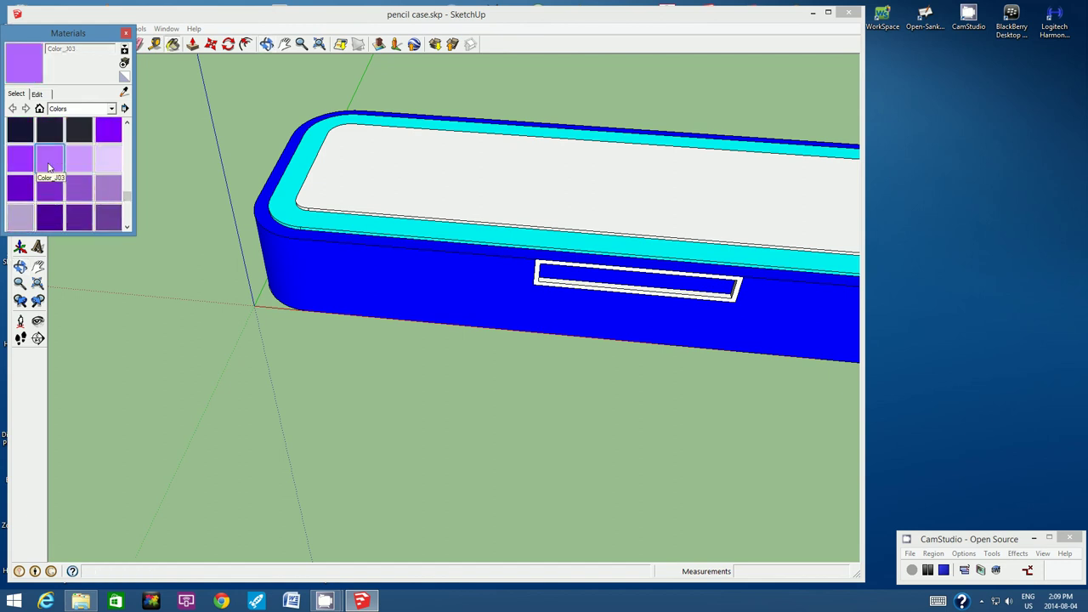
click(409, 180)
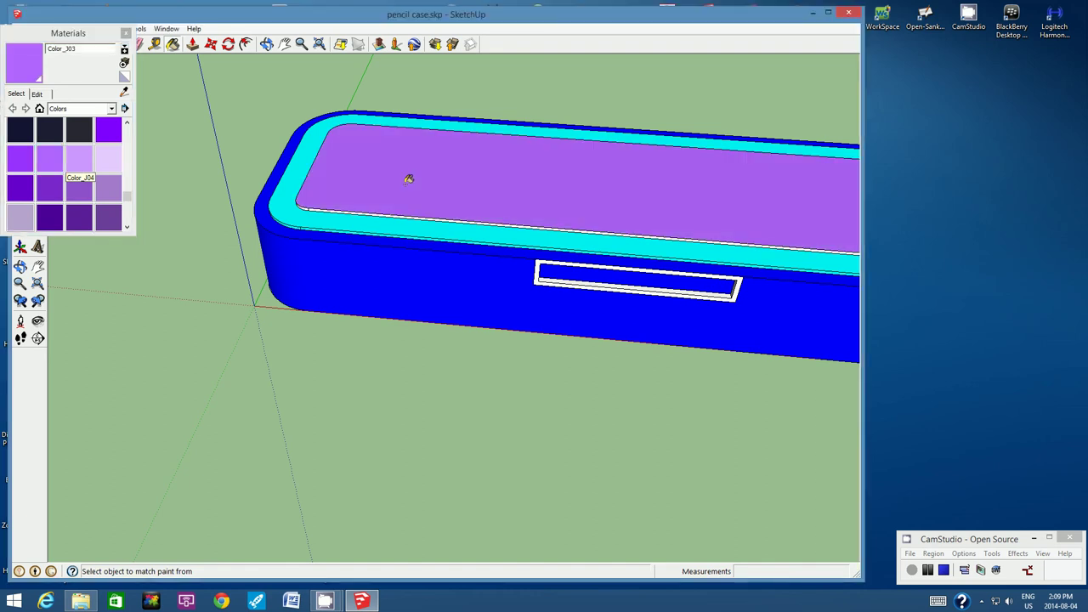
Step: Paint the raised top panel's thin long front edge with purple Color_J03
click(267, 45)
drag(417, 234, 379, 153)
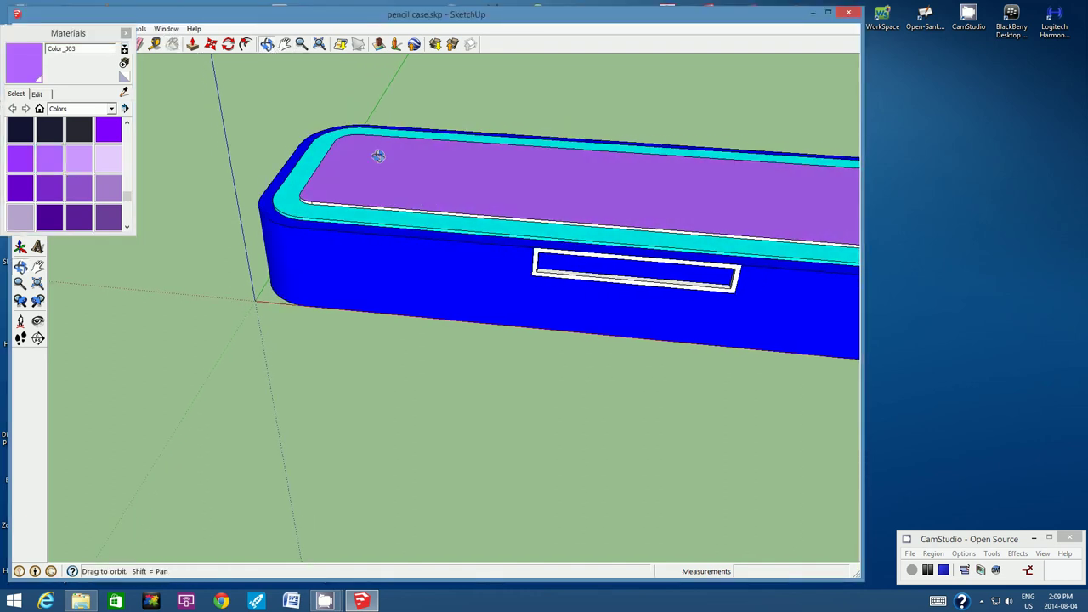
click(301, 45)
scroll(350, 211, up, 3)
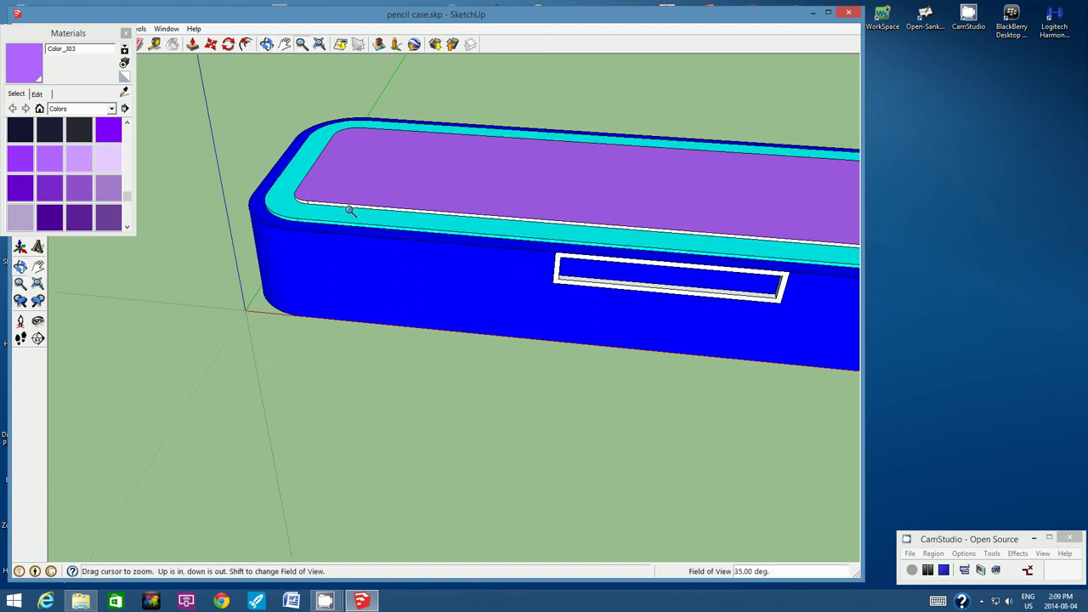
scroll(350, 211, up, 1)
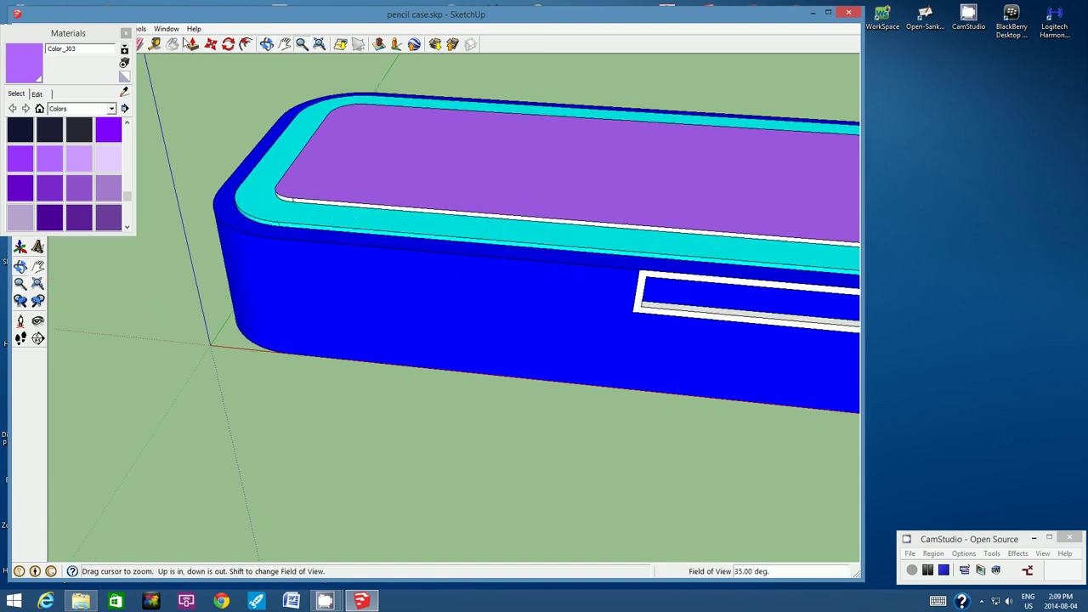
click(170, 45)
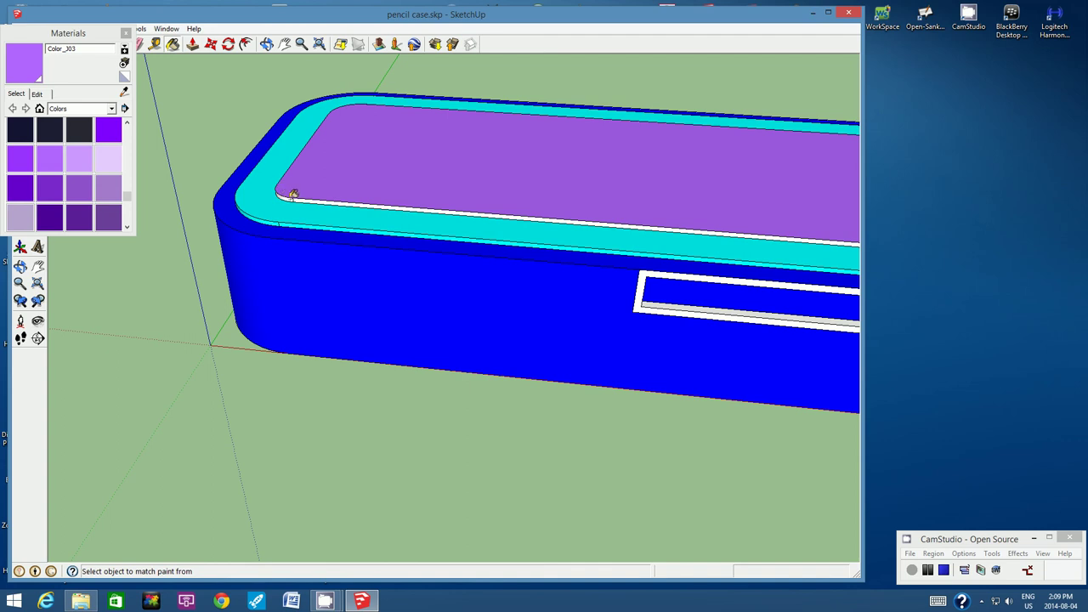
click(308, 198)
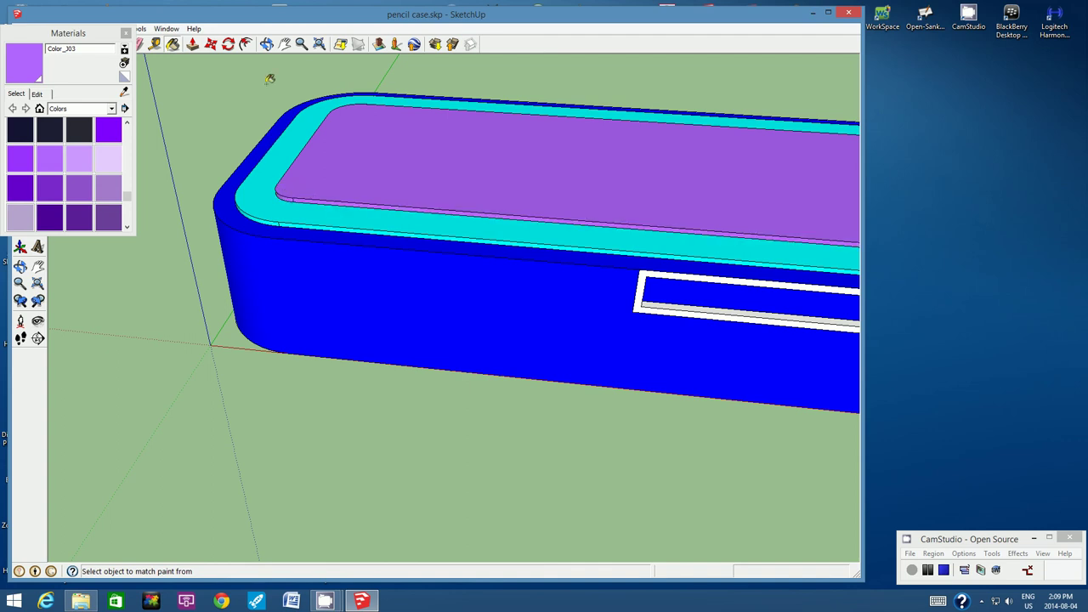
Step: Paint the raised panel's thin front corner edge and short end edge away from the origin with purple Color_J03
click(267, 44)
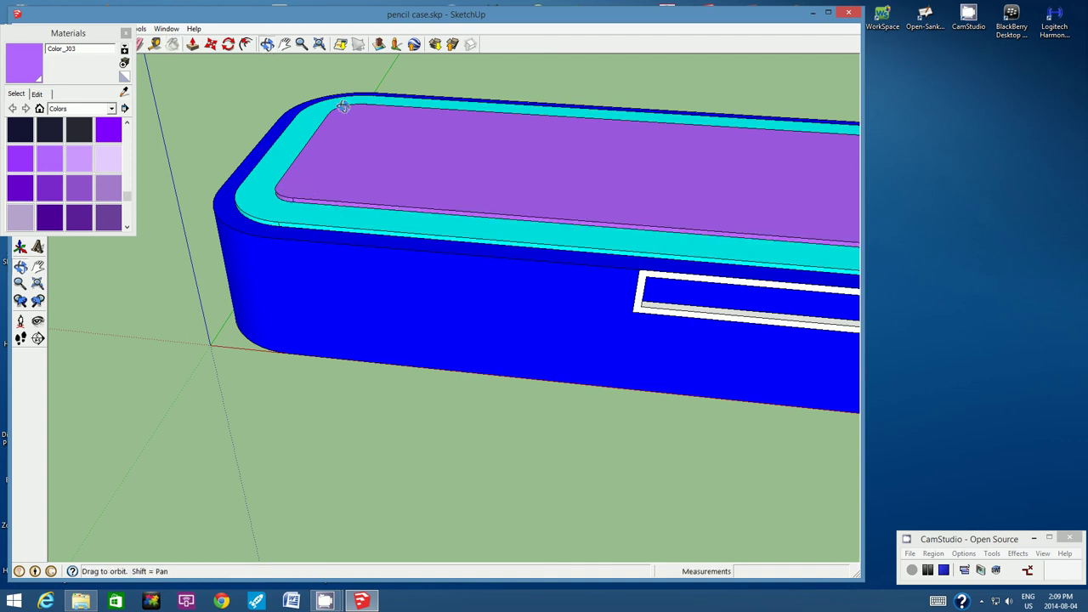
click(284, 45)
drag(704, 272, 149, 281)
click(267, 44)
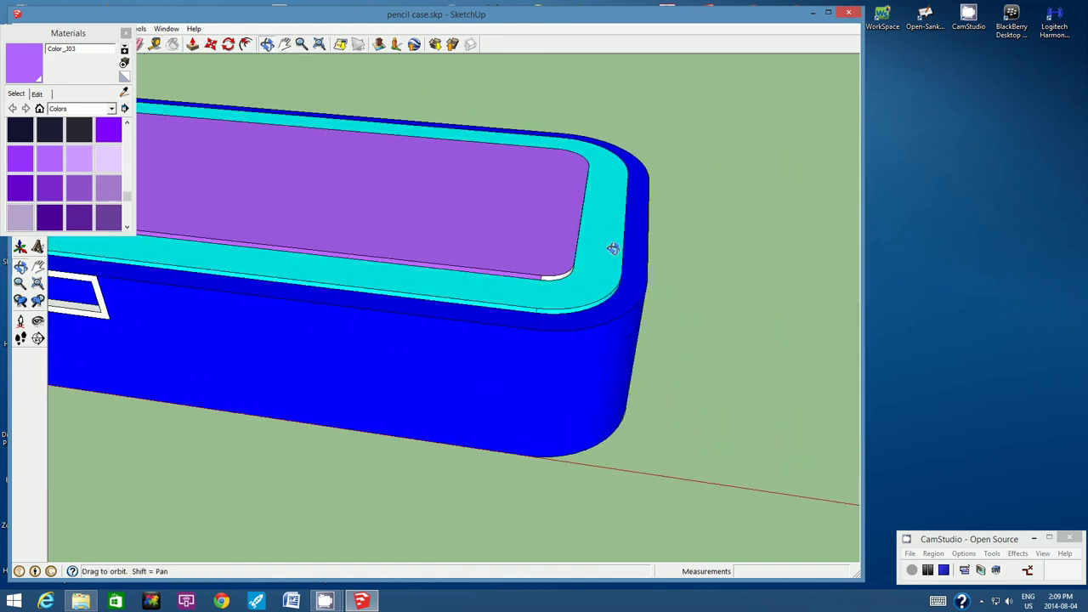
drag(610, 244, 429, 239)
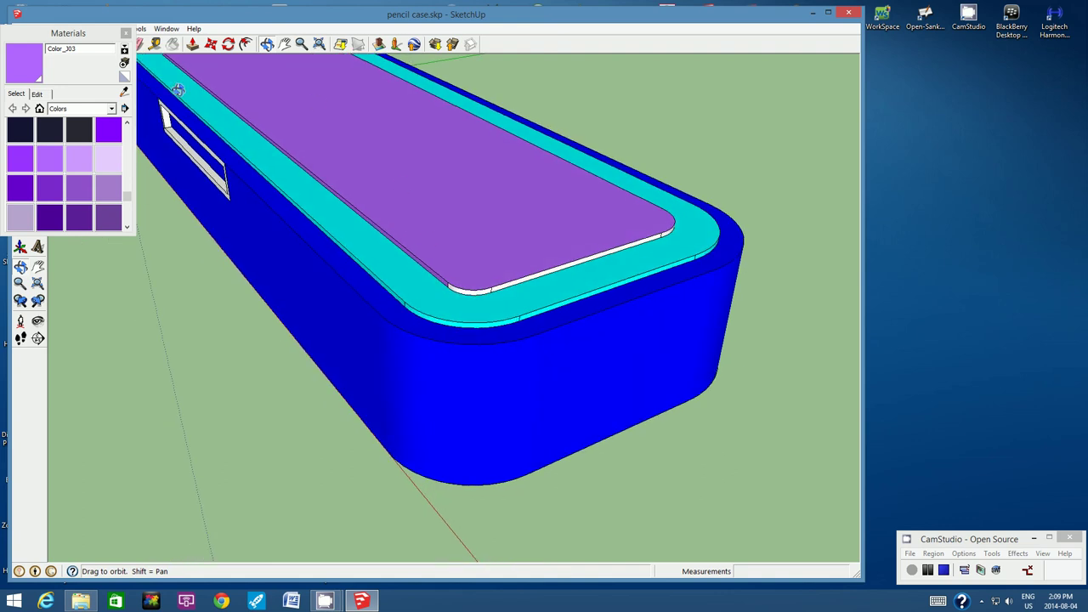
click(173, 44)
key(alt)
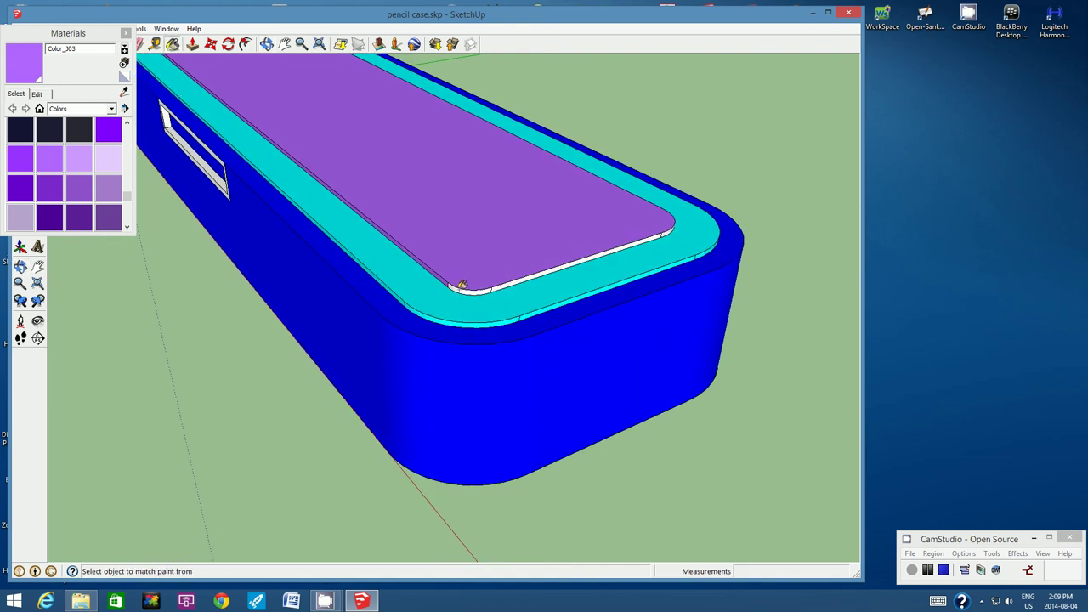
click(467, 288)
click(500, 283)
click(267, 44)
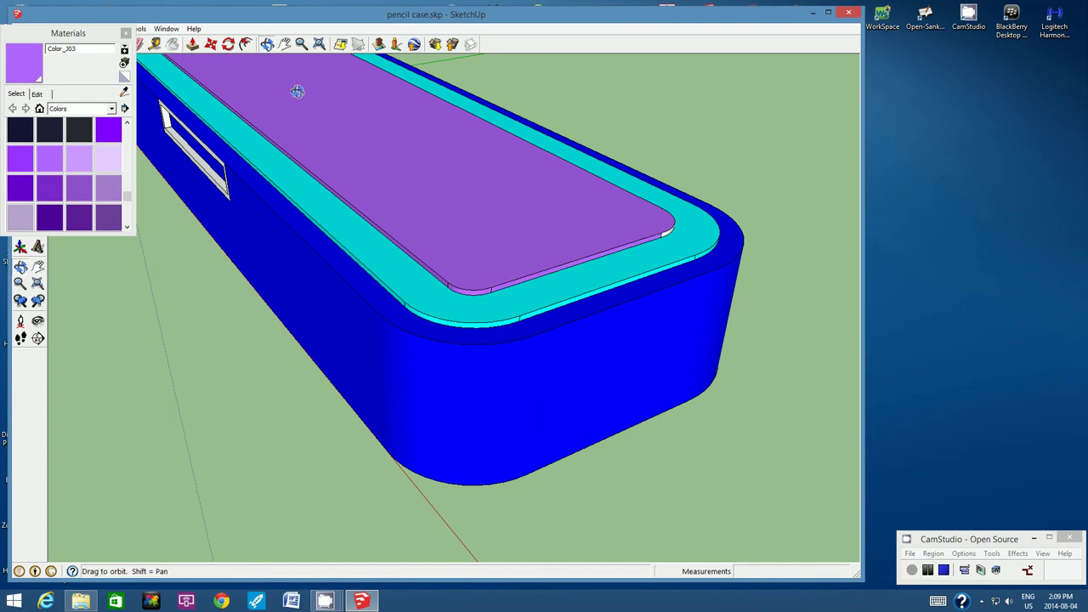
Step: Paint the raised panel's rear corner edge away from the origin and its thin long rear edge with purple Color_J03
mouse_move(672, 232)
mouse_down()
mouse_move(576, 244)
mouse_move(610, 309)
mouse_move(439, 274)
mouse_up()
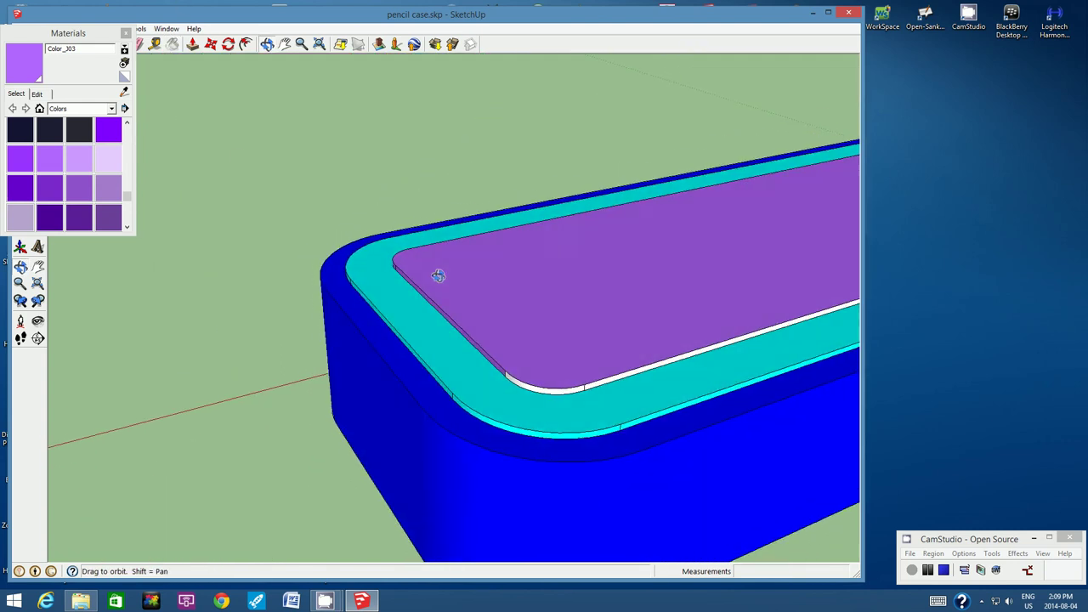
click(173, 45)
click(512, 374)
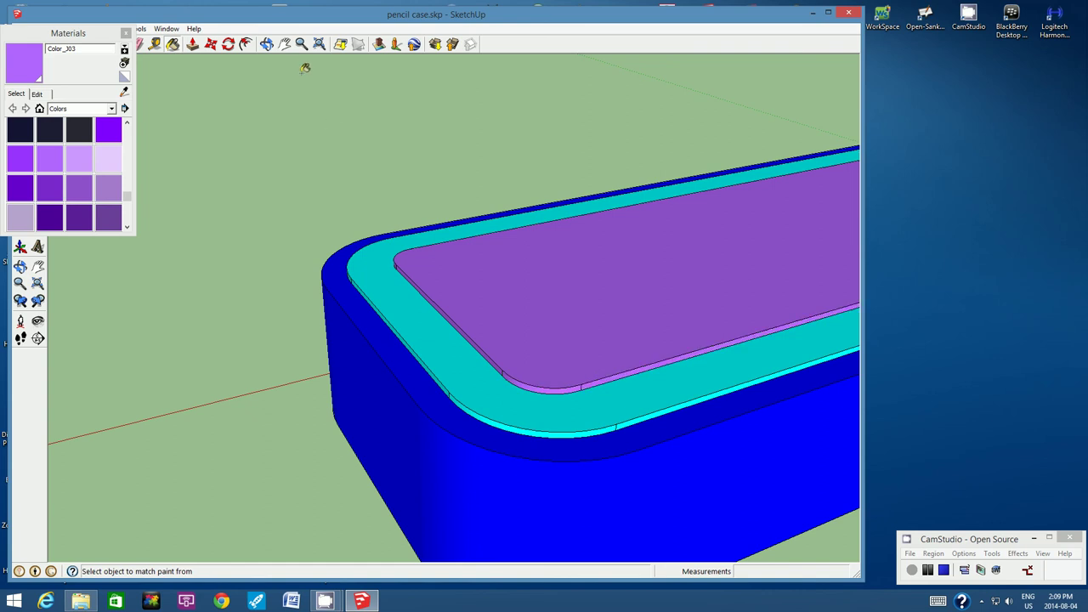
Step: Paint the raised panel's rear corner edge and thin short end edge near the origin with purple Color_J03
click(284, 43)
drag(602, 299, 225, 306)
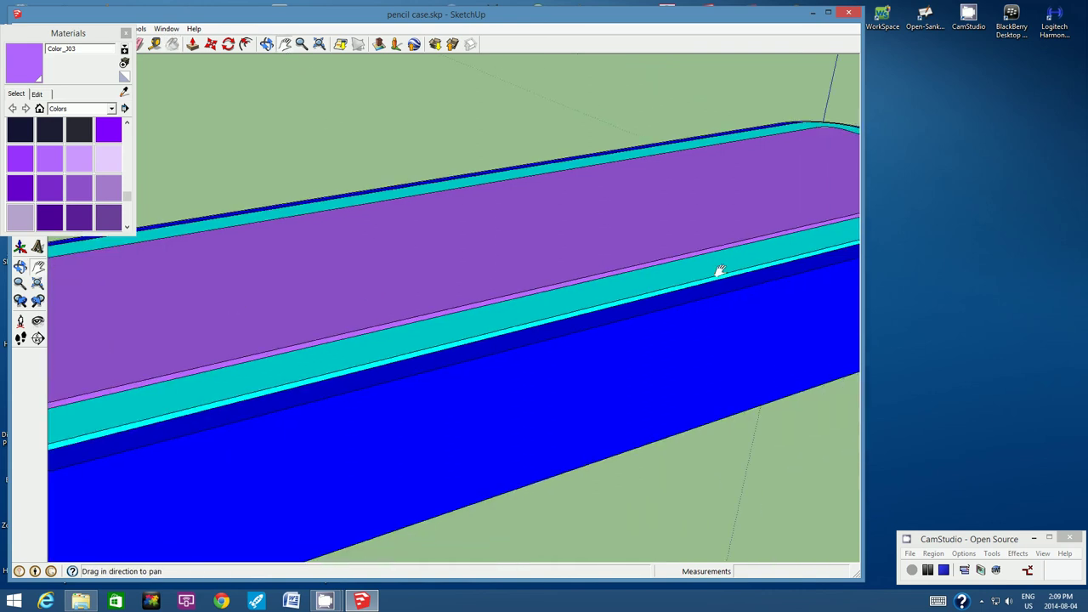
drag(719, 272, 195, 376)
drag(461, 303, 238, 377)
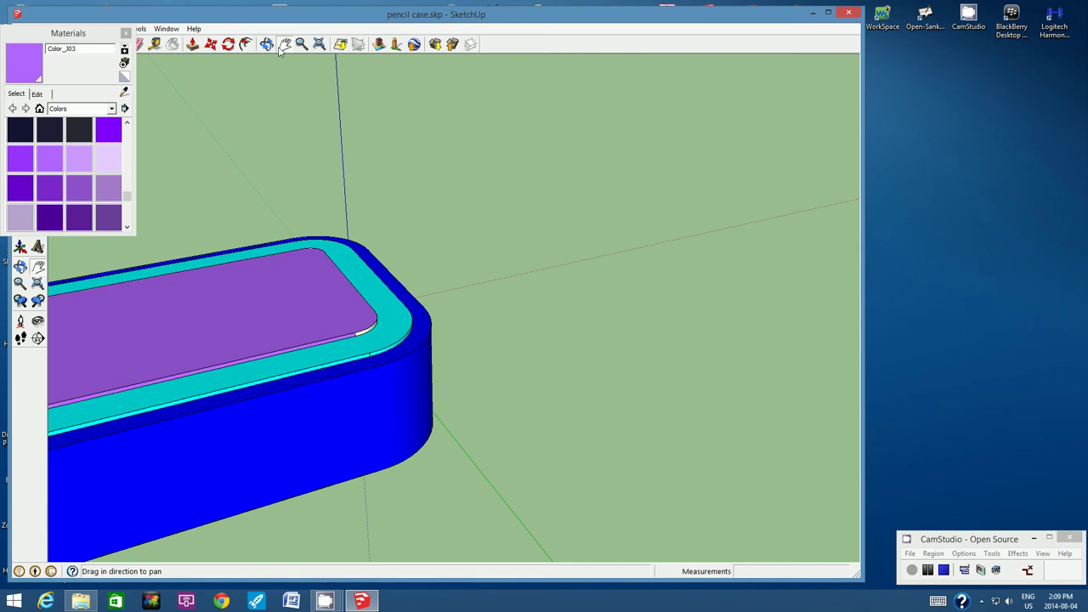
click(266, 43)
mouse_move(503, 240)
mouse_down()
mouse_move(333, 306)
mouse_move(163, 313)
mouse_move(131, 289)
mouse_move(140, 255)
mouse_up()
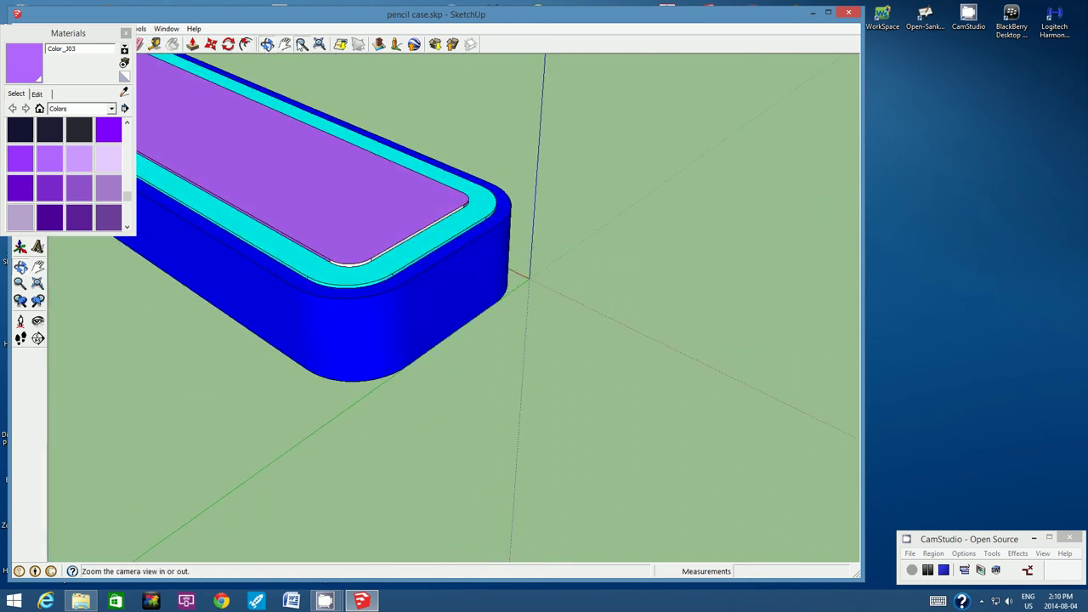
click(301, 43)
scroll(396, 252, up, 1)
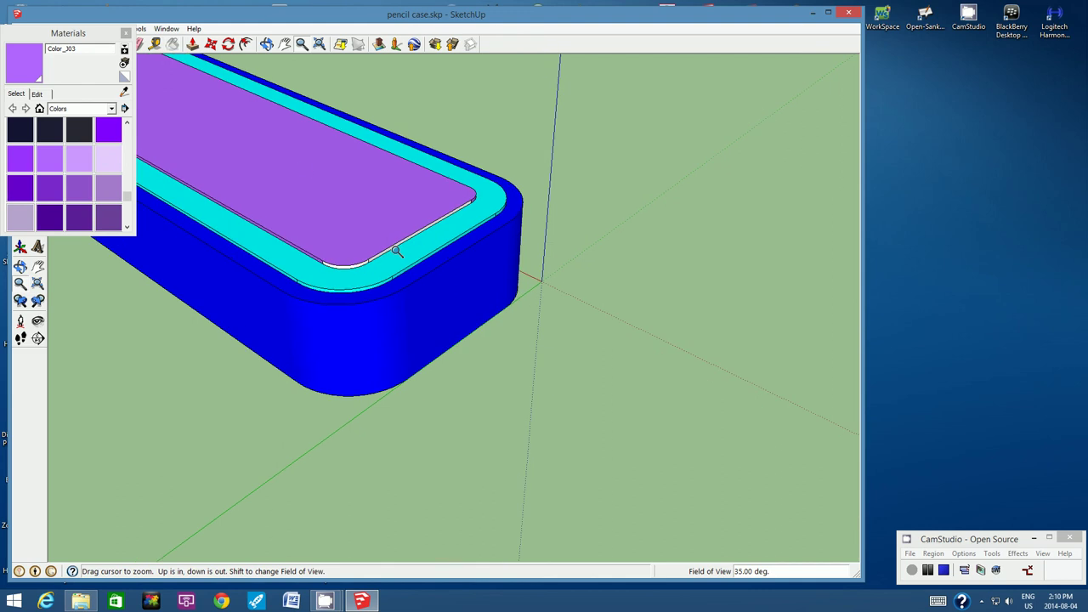
click(174, 44)
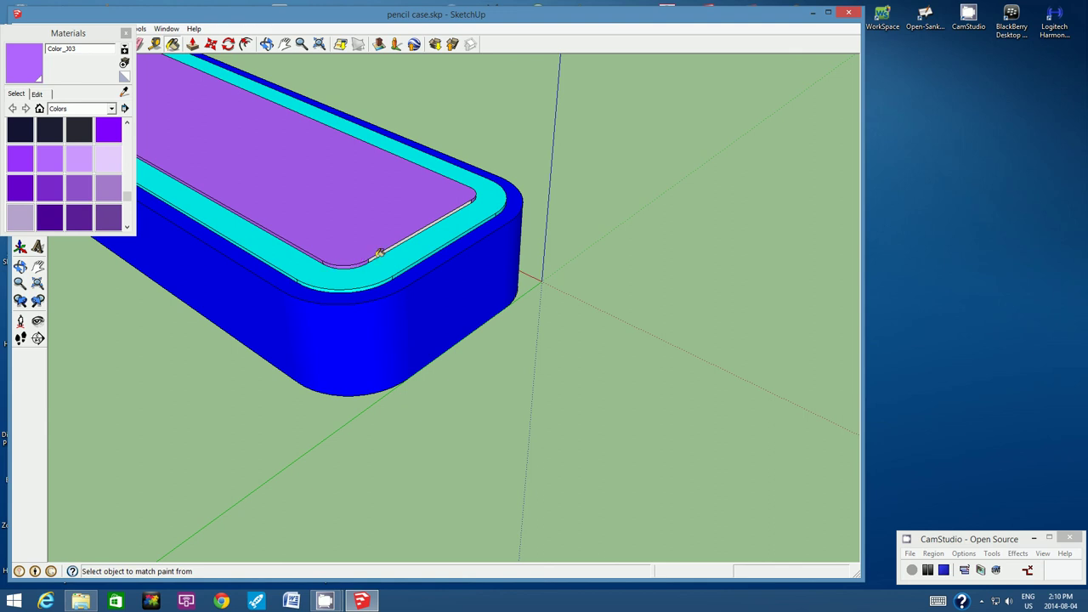
Step: Paint the front face of the clasp frame on the case's front side with the anodized aluminum texture from the Metal materials
click(266, 44)
mouse_move(585, 241)
mouse_down()
mouse_move(333, 294)
mouse_move(658, 236)
mouse_move(201, 255)
mouse_up()
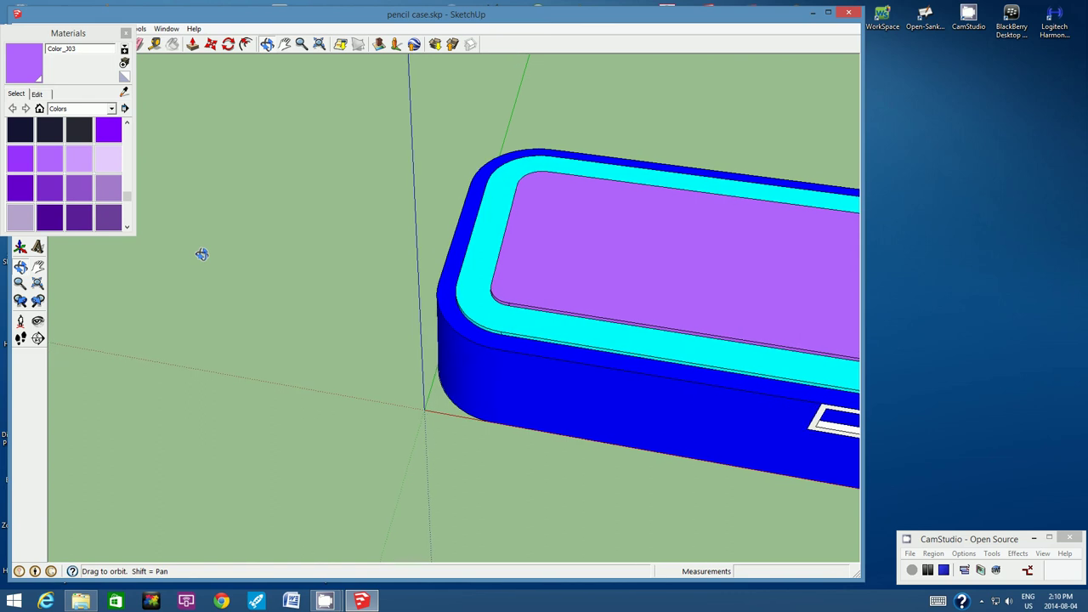
click(301, 43)
scroll(735, 332, down, 5)
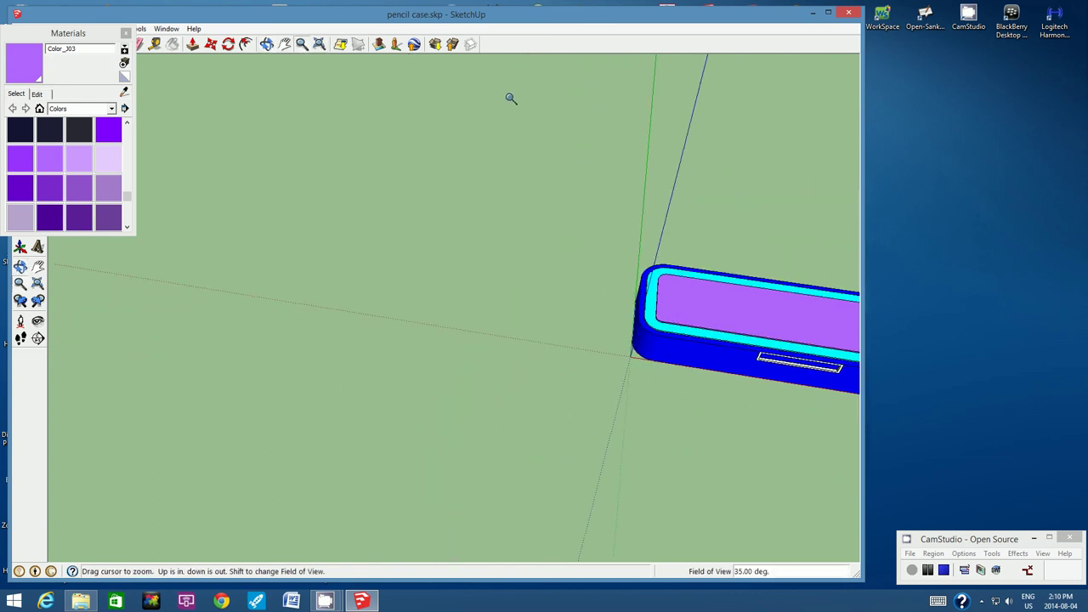
click(284, 44)
mouse_move(799, 389)
mouse_down()
mouse_move(660, 333)
mouse_move(437, 323)
mouse_move(425, 343)
mouse_up()
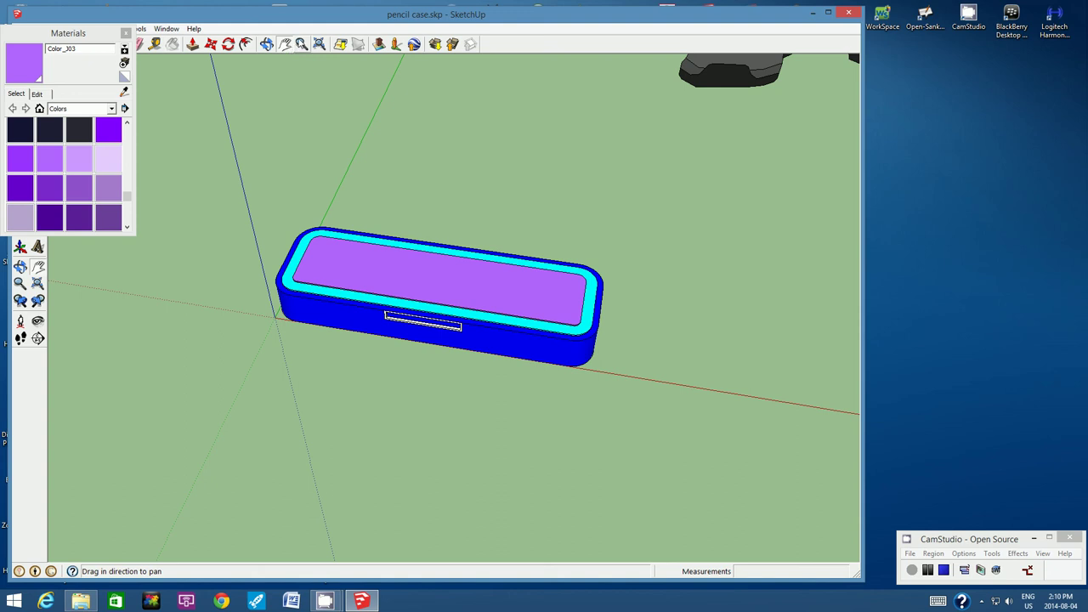
click(301, 44)
scroll(430, 336, up, 10)
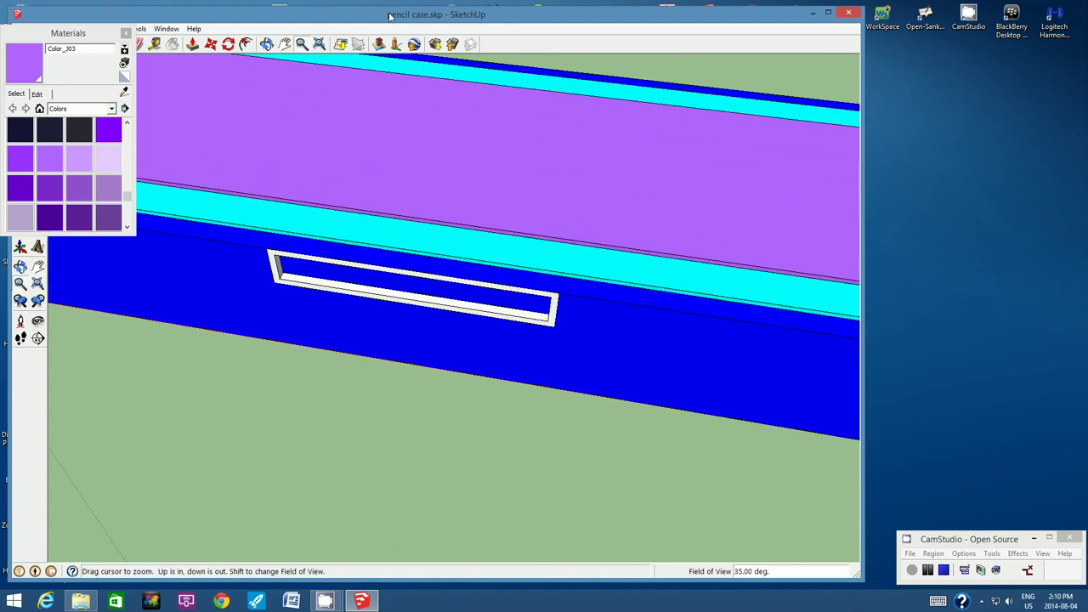
click(267, 44)
mouse_move(361, 260)
mouse_down()
mouse_move(365, 186)
mouse_move(366, 228)
mouse_up()
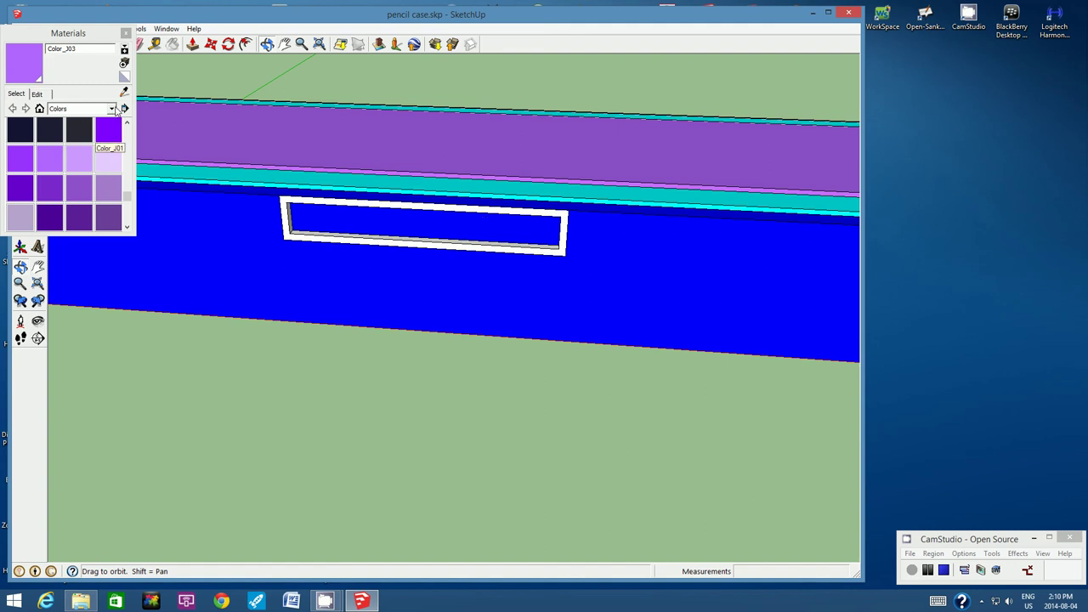
click(112, 108)
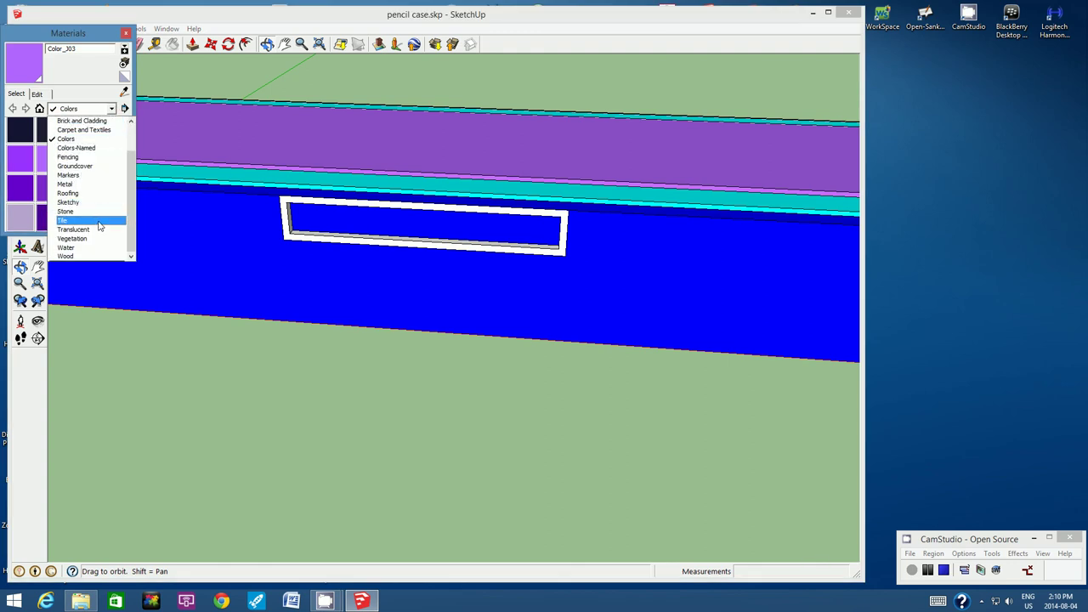
click(73, 183)
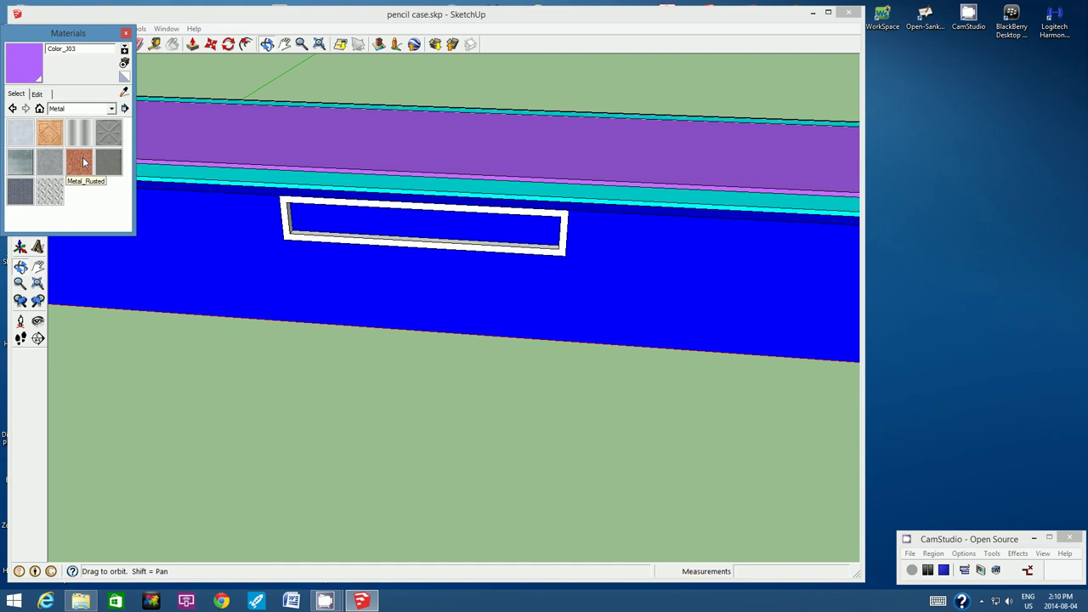
click(27, 137)
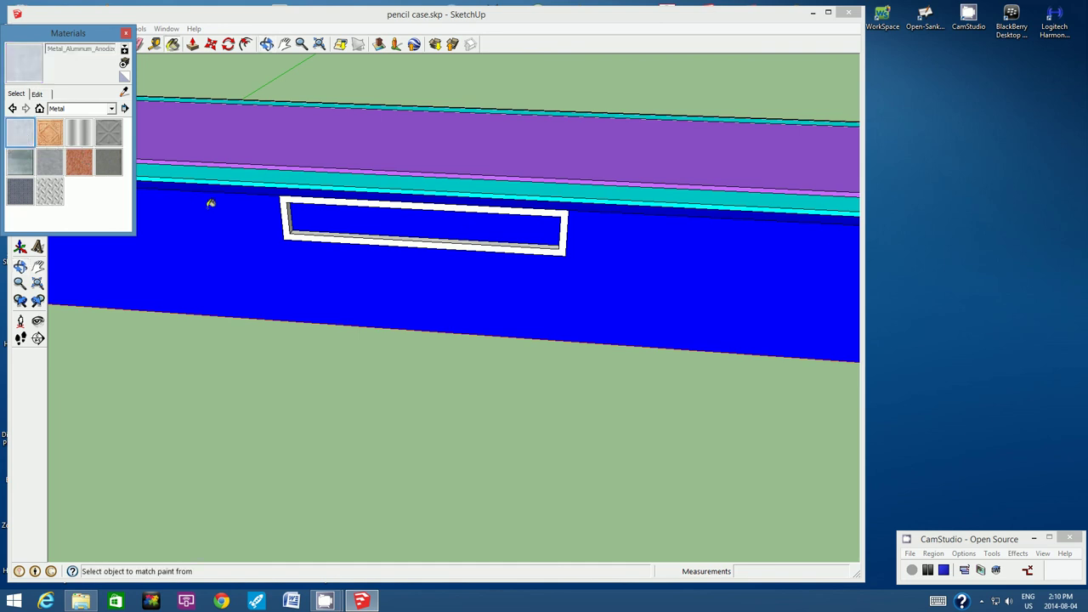
click(288, 210)
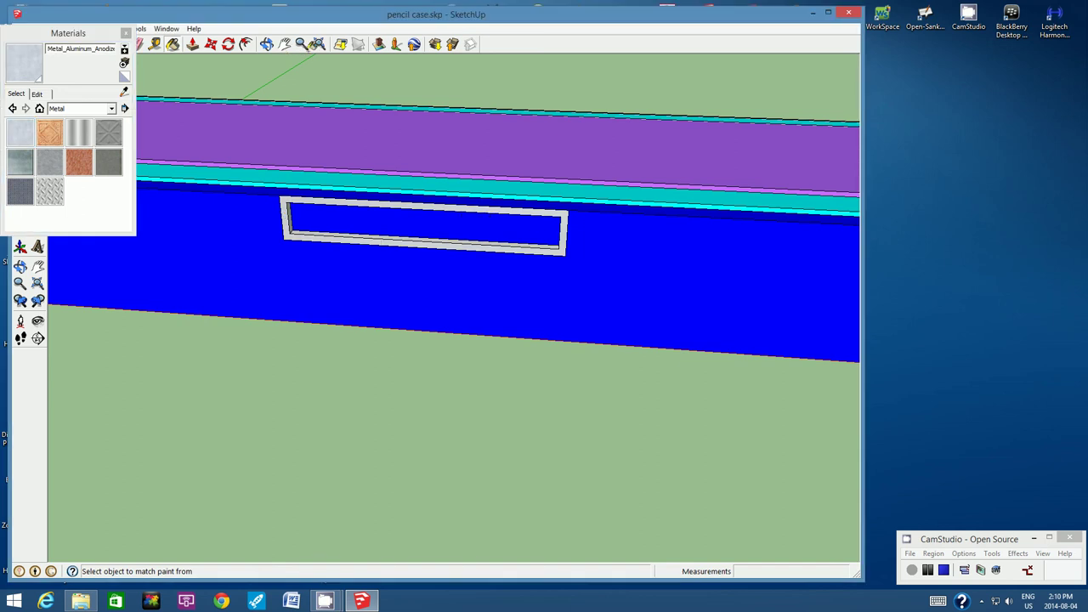
Step: Paint the lower inner face and the inner end face nearest the origin in the clasp recess with anodized aluminum
click(303, 45)
scroll(363, 246, up, 4)
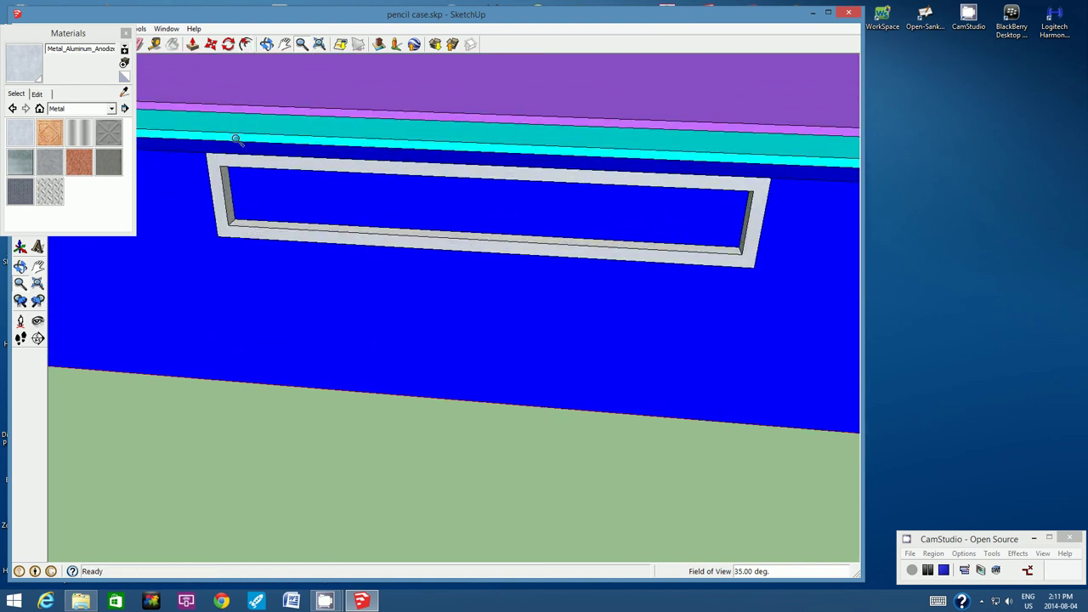
click(174, 44)
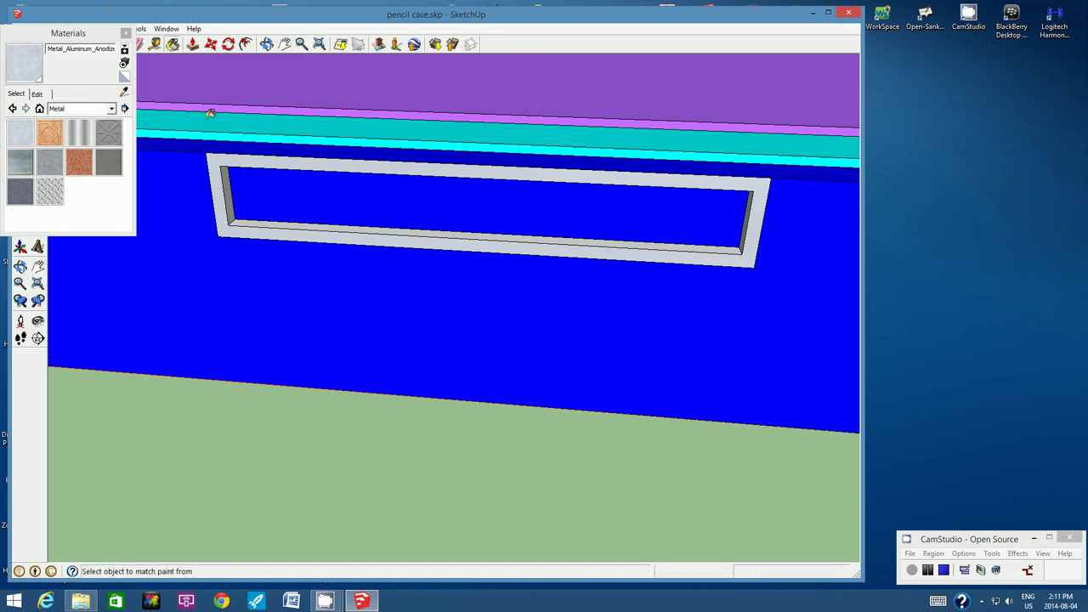
click(260, 219)
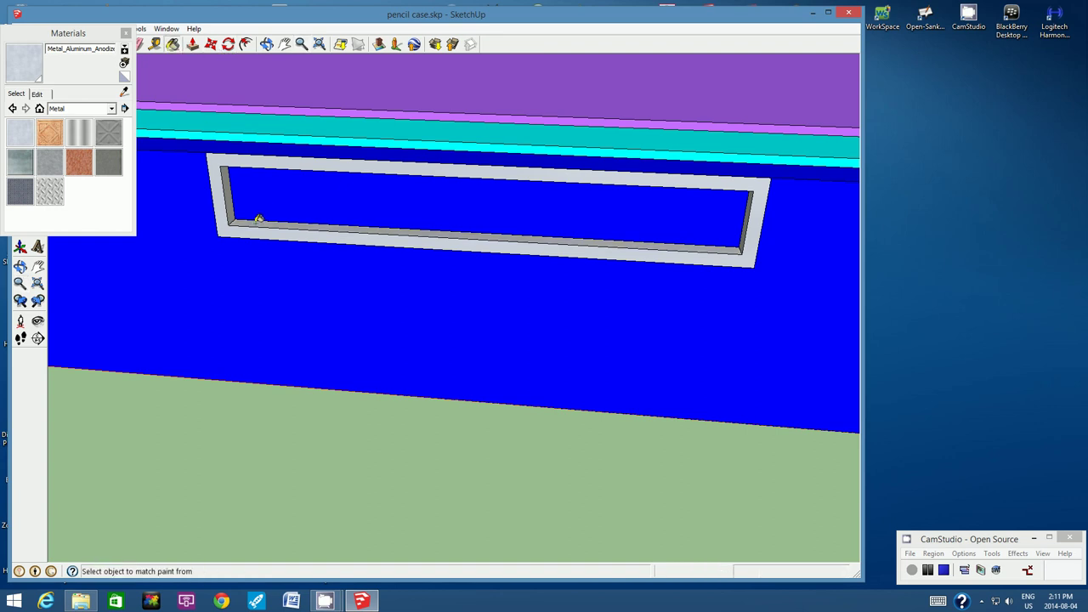
click(229, 177)
Step: Paint the inner end face away from the origin and the upper inner face of the clasp recess with anodized aluminum
click(267, 45)
drag(571, 250, 616, 161)
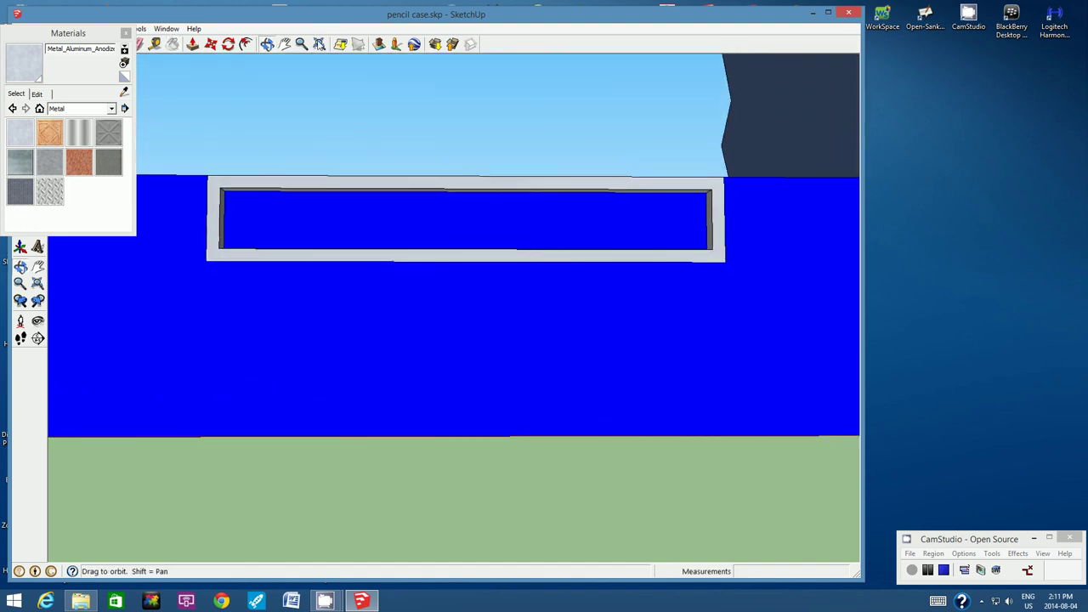
click(172, 44)
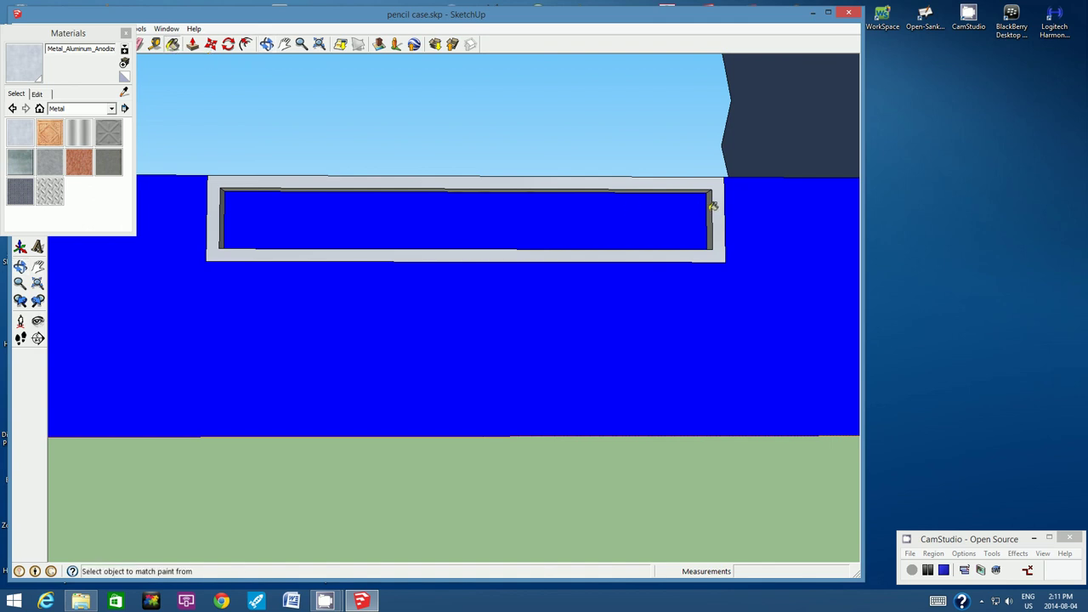
click(712, 205)
click(690, 188)
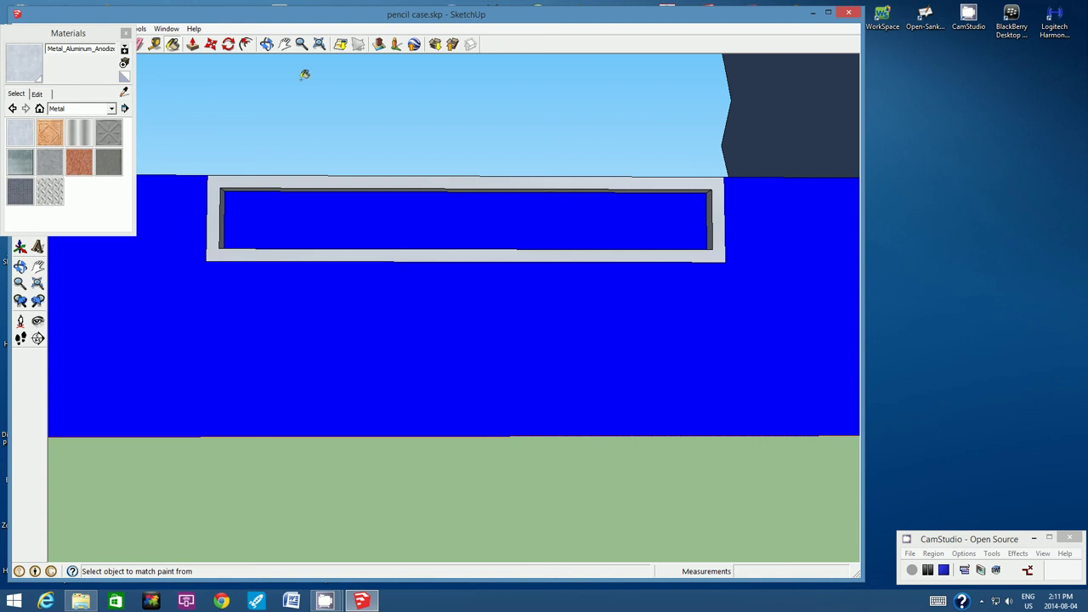
Step: Close the Materials window and place the 3D text STAPLES, 1 cm high, on the case's front face below the clasp
click(269, 44)
drag(447, 153, 387, 257)
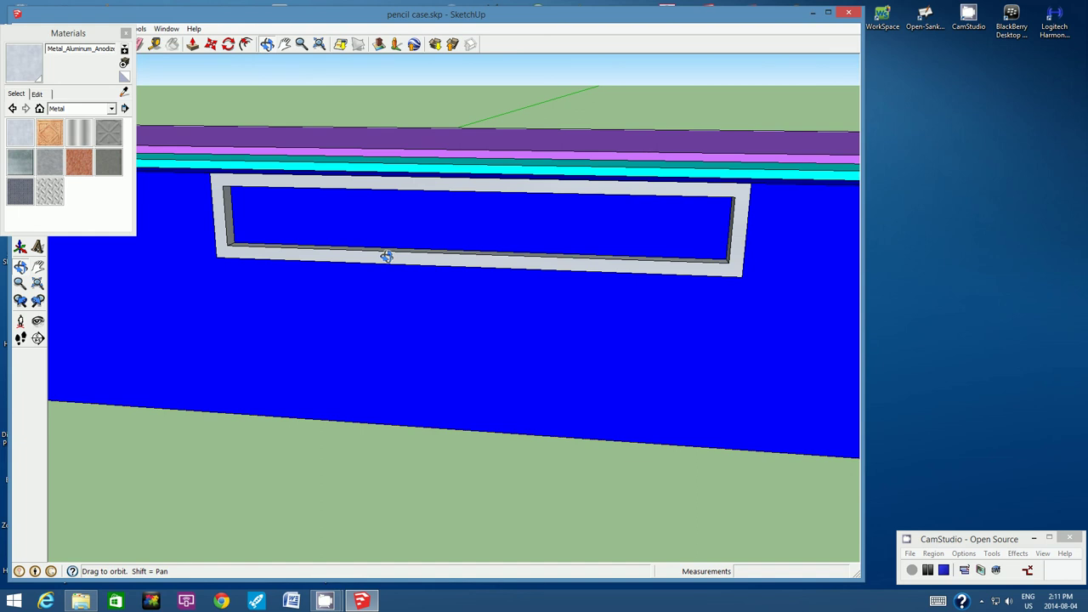
click(124, 34)
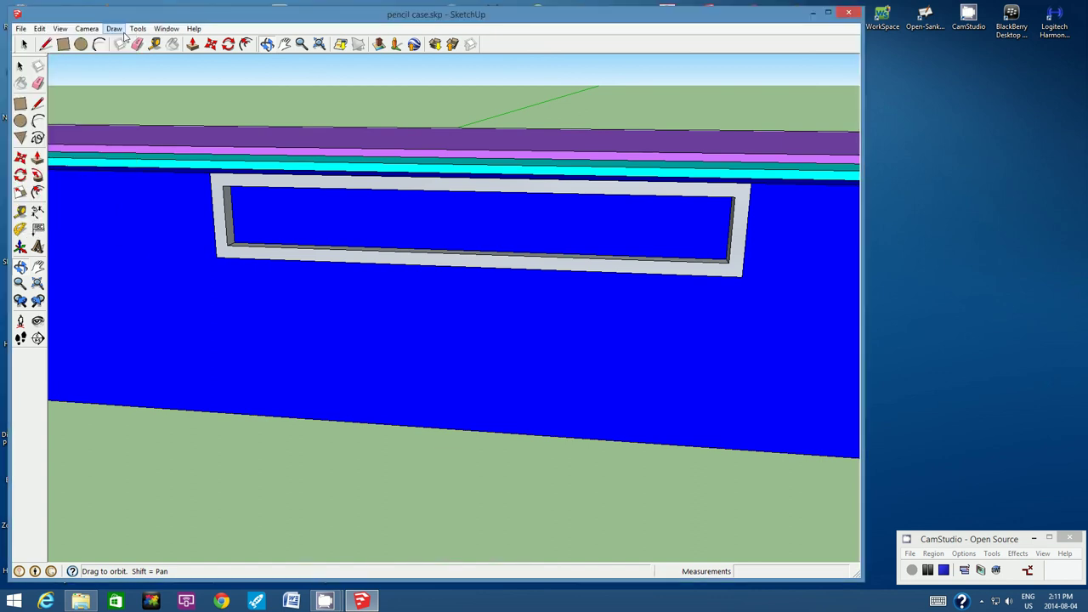
click(38, 247)
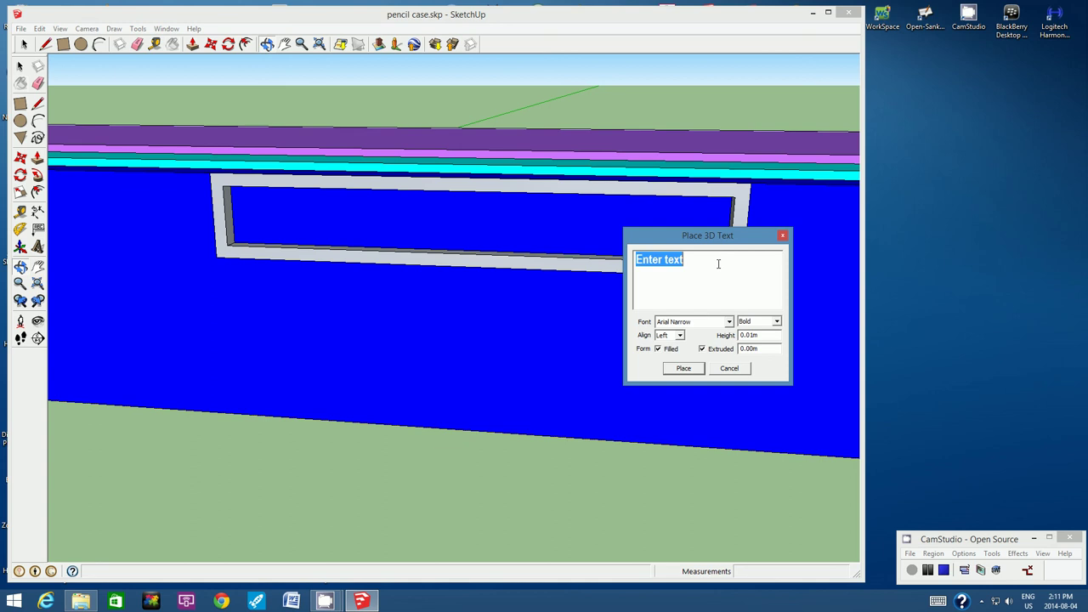
text(STAPO)
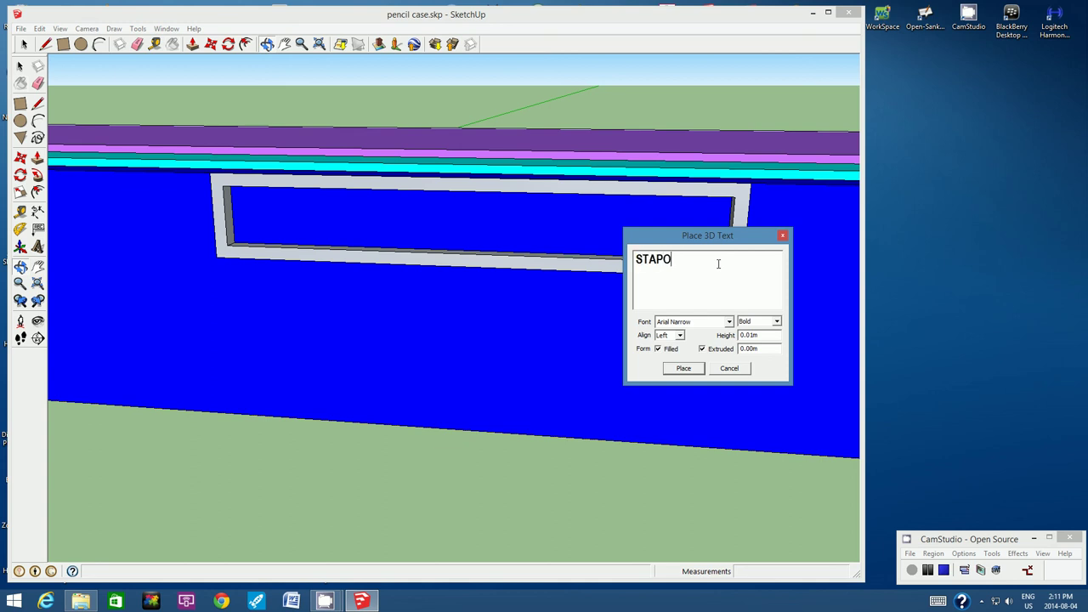
key(BackSpace)
text(LES)
drag(761, 336, 736, 336)
text(1cm)
click(685, 368)
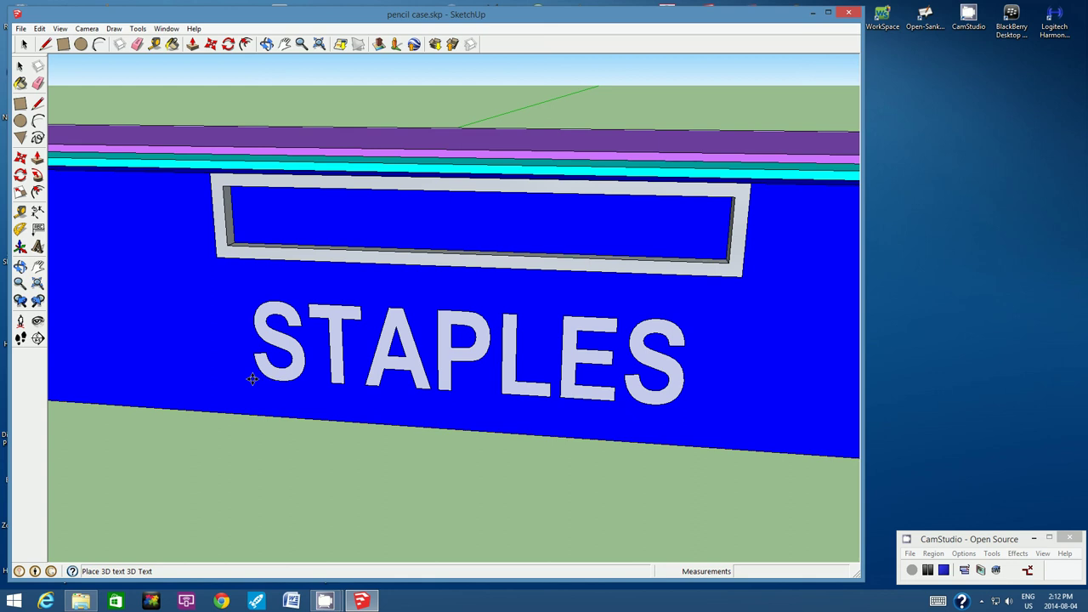
click(252, 379)
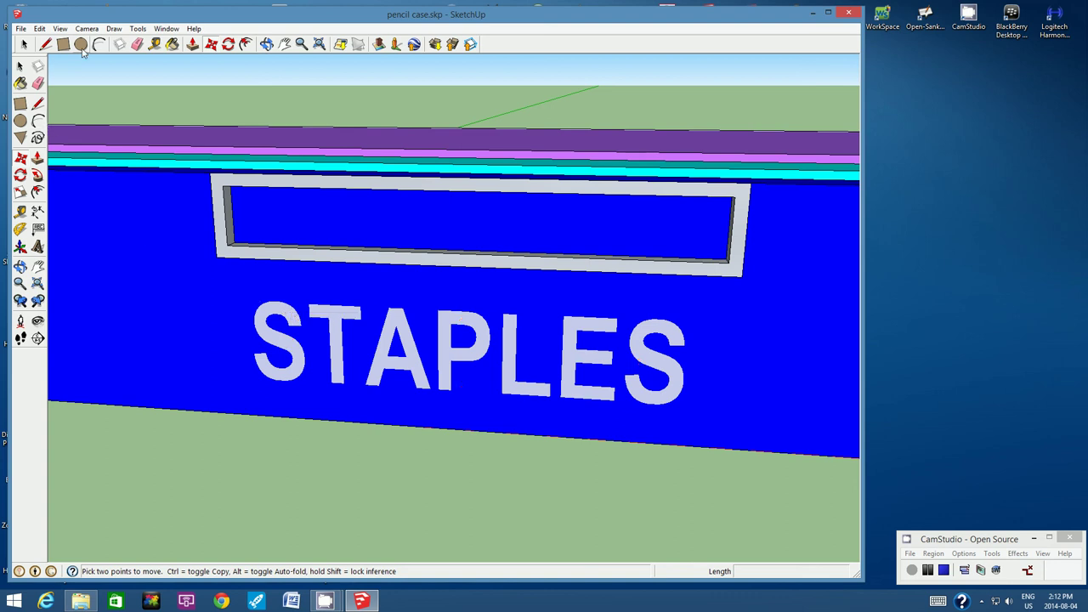
Step: Paint the STAPLES lettering with dark gray Color_006 from the Colors materials
click(171, 45)
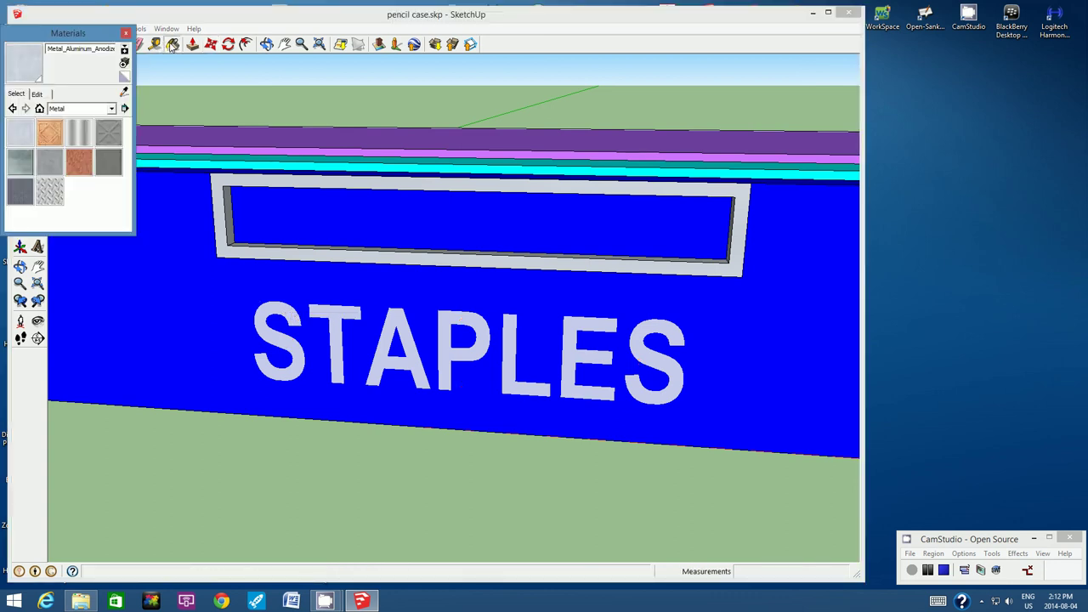
click(111, 109)
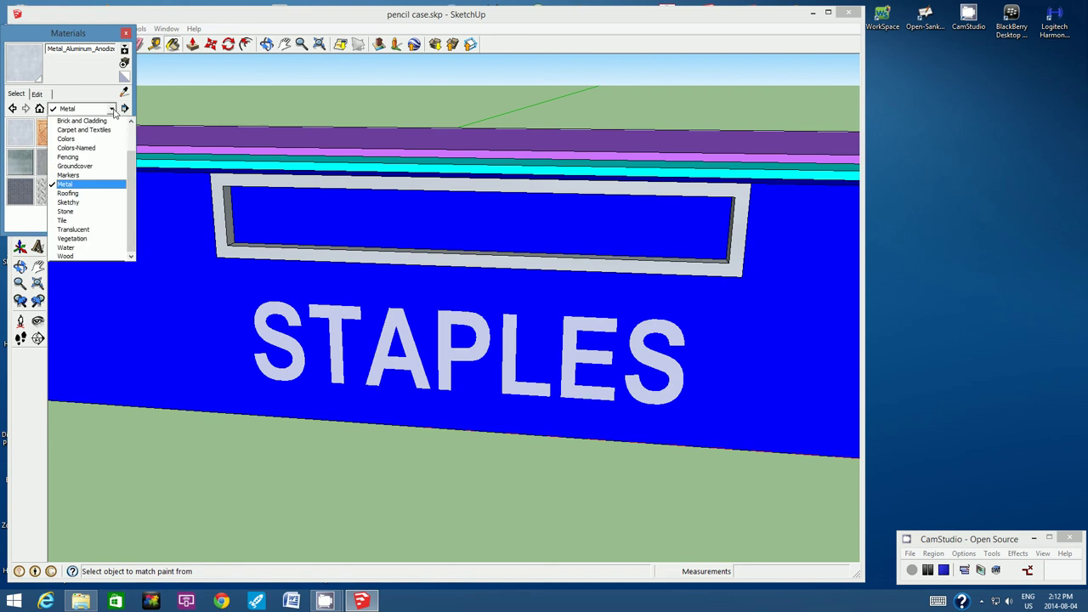
click(76, 141)
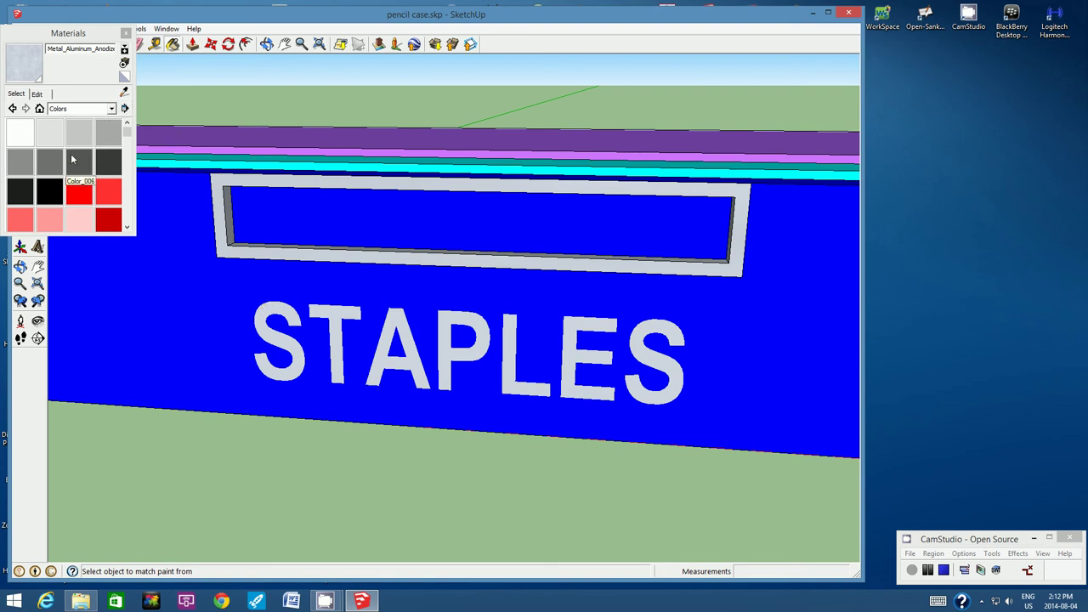
click(75, 173)
click(267, 308)
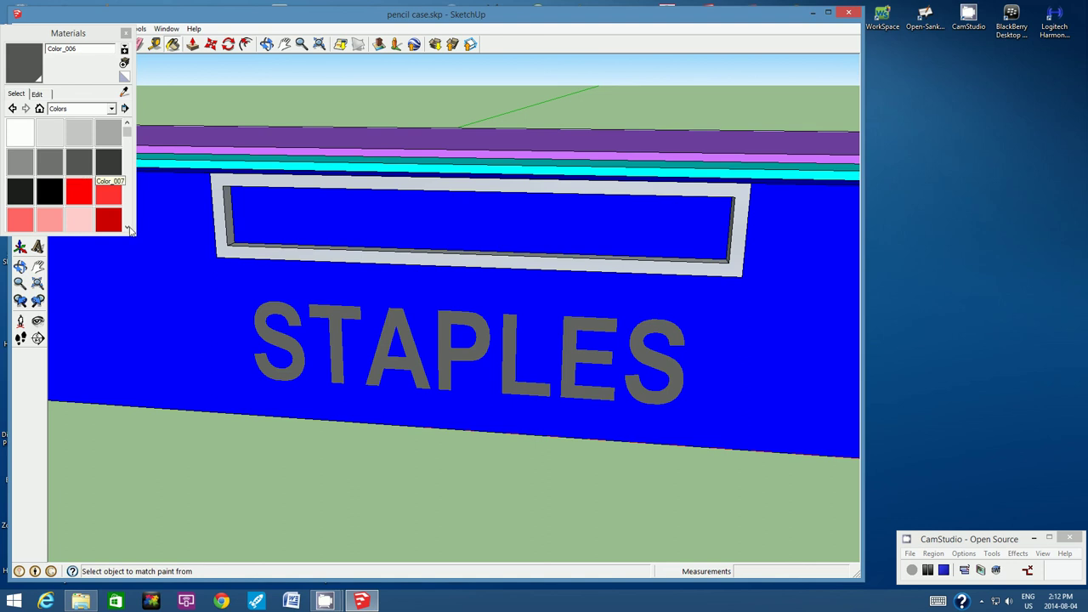
Step: Repaint the STAPLES lettering with white Color_000 from the Colors materials and close the Materials window
click(127, 229)
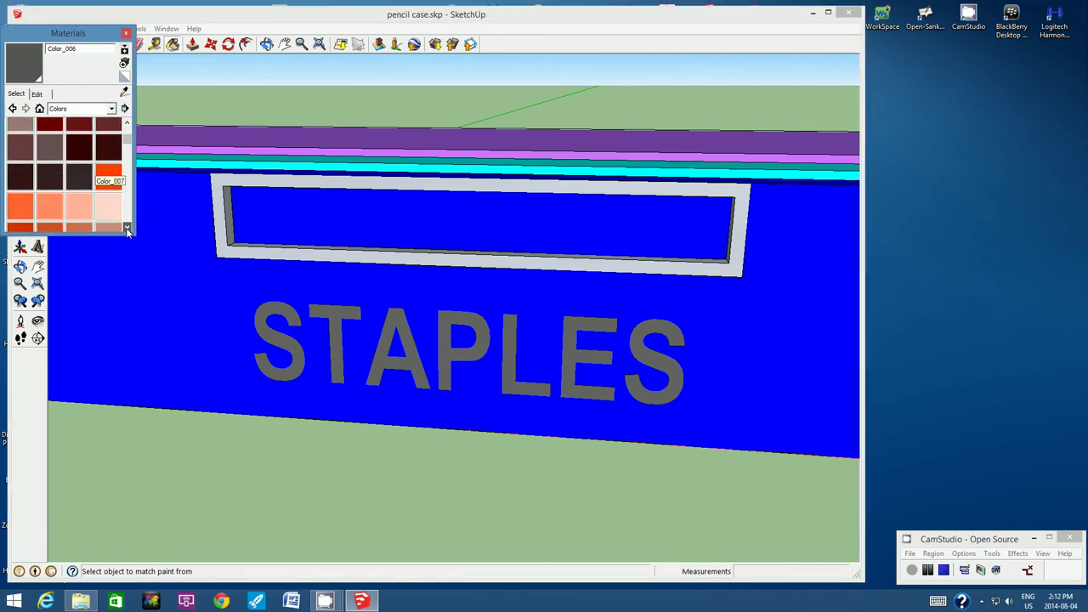
click(128, 229)
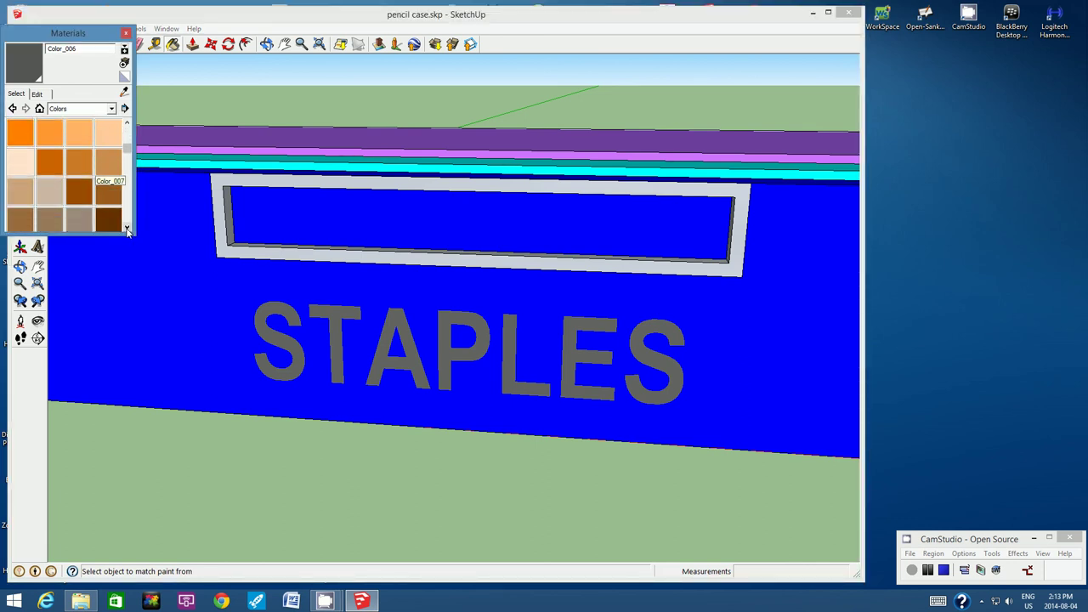
drag(128, 151, 129, 134)
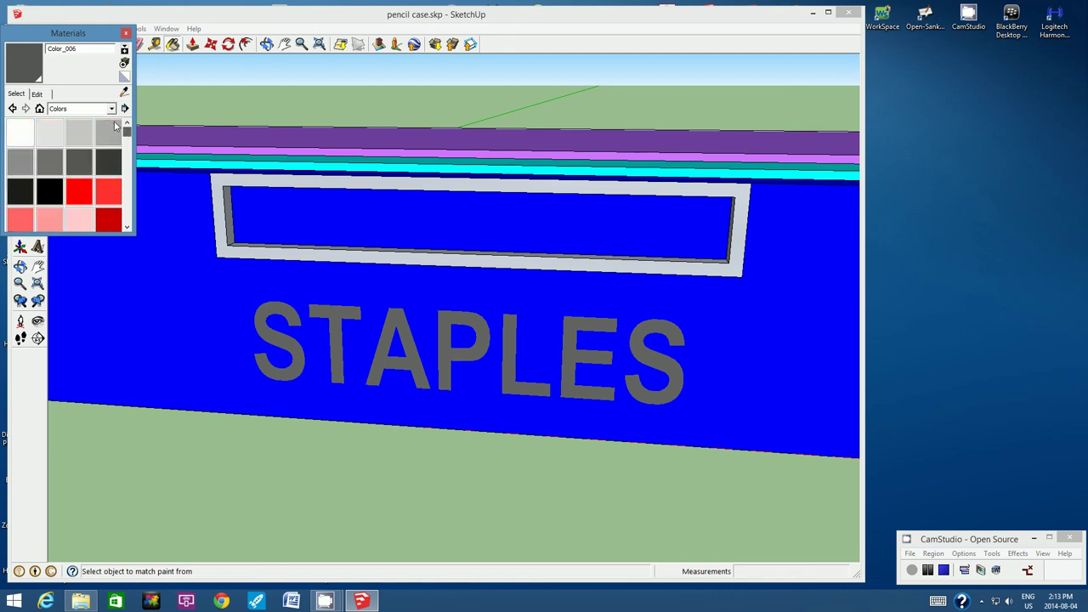
click(17, 140)
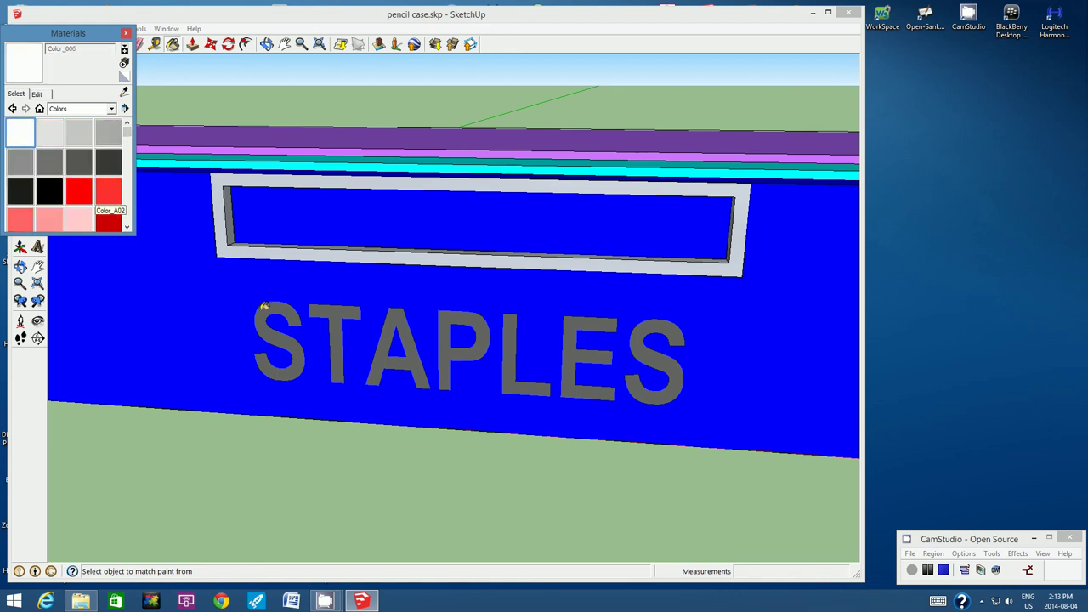
click(263, 307)
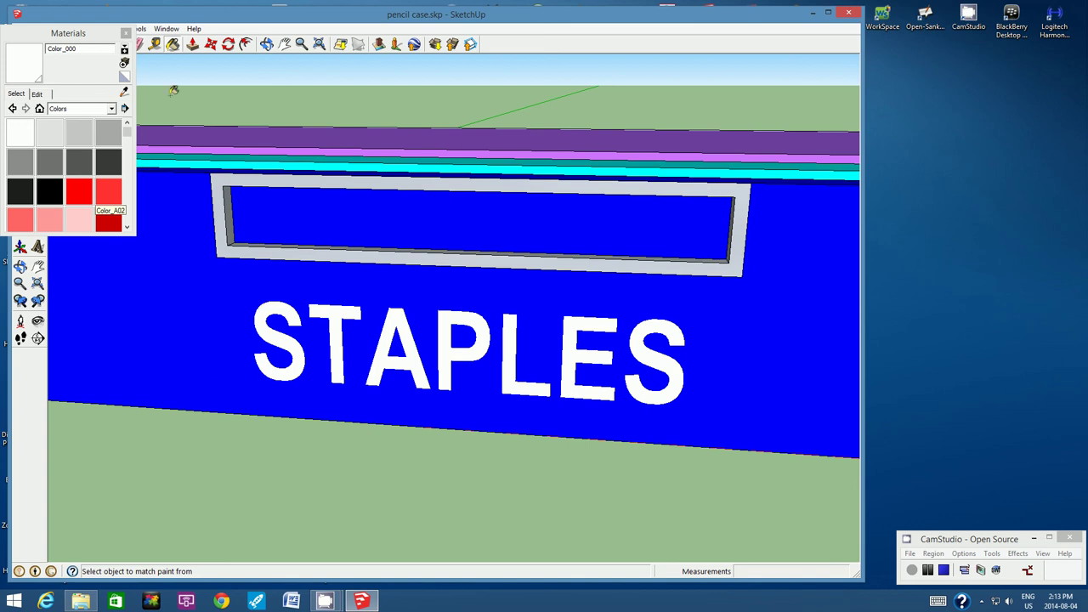
click(126, 32)
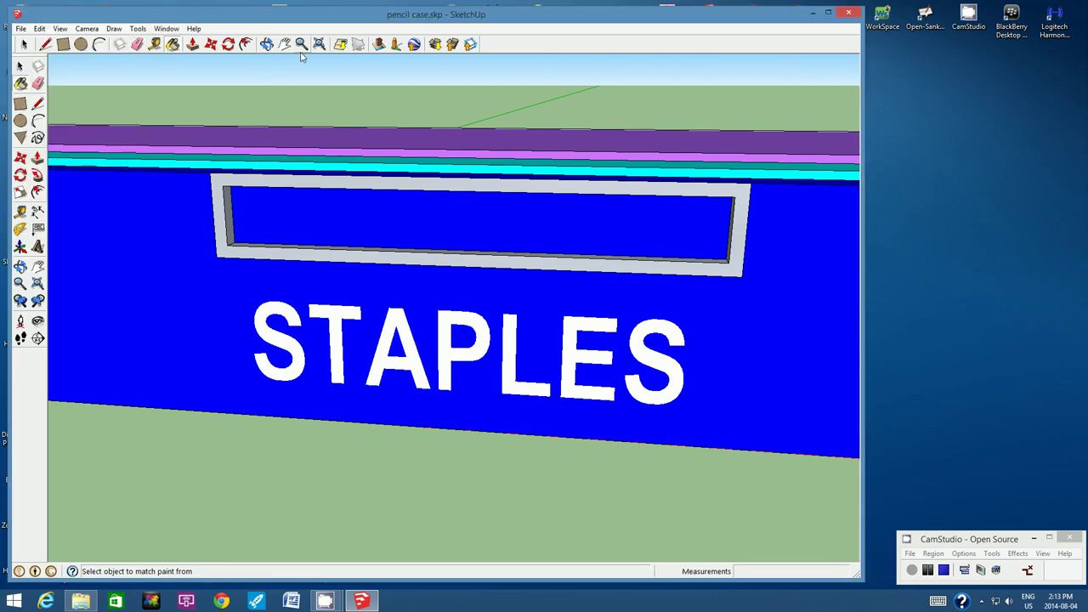
Step: Frame the whole pencil case from above at an angle and save the model under its existing file name
click(301, 44)
drag(445, 218, 449, 222)
scroll(447, 217, down, 5)
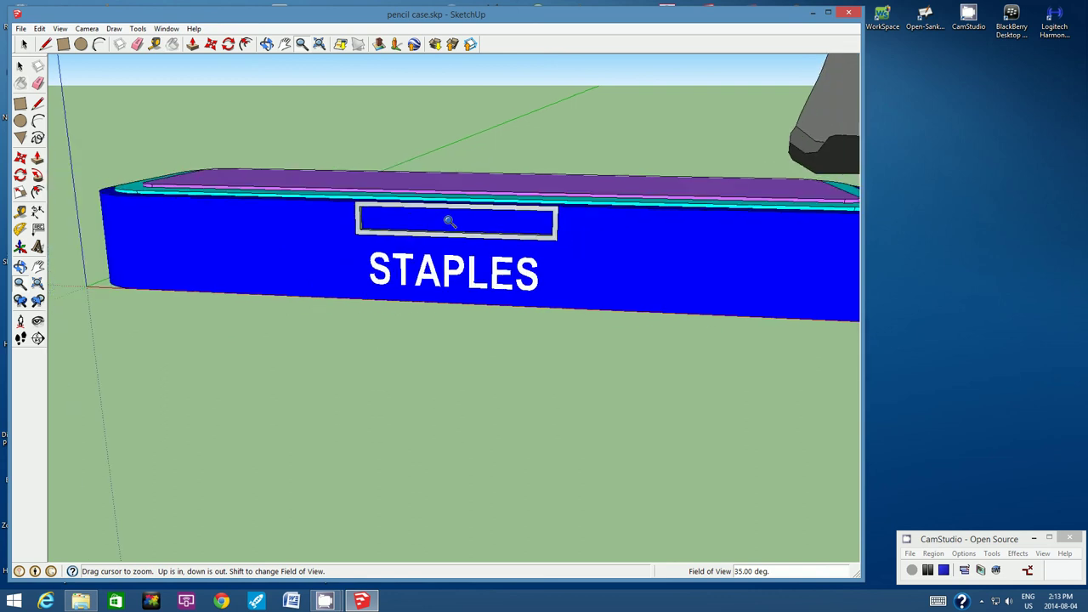
click(267, 44)
mouse_move(597, 246)
mouse_down()
mouse_move(499, 301)
mouse_move(432, 314)
mouse_move(600, 294)
mouse_move(467, 291)
mouse_move(620, 318)
mouse_move(467, 289)
mouse_move(663, 281)
mouse_move(564, 250)
mouse_move(547, 309)
mouse_move(478, 338)
mouse_move(433, 310)
mouse_move(464, 274)
mouse_move(519, 263)
mouse_move(576, 279)
mouse_move(451, 253)
mouse_move(487, 260)
mouse_up()
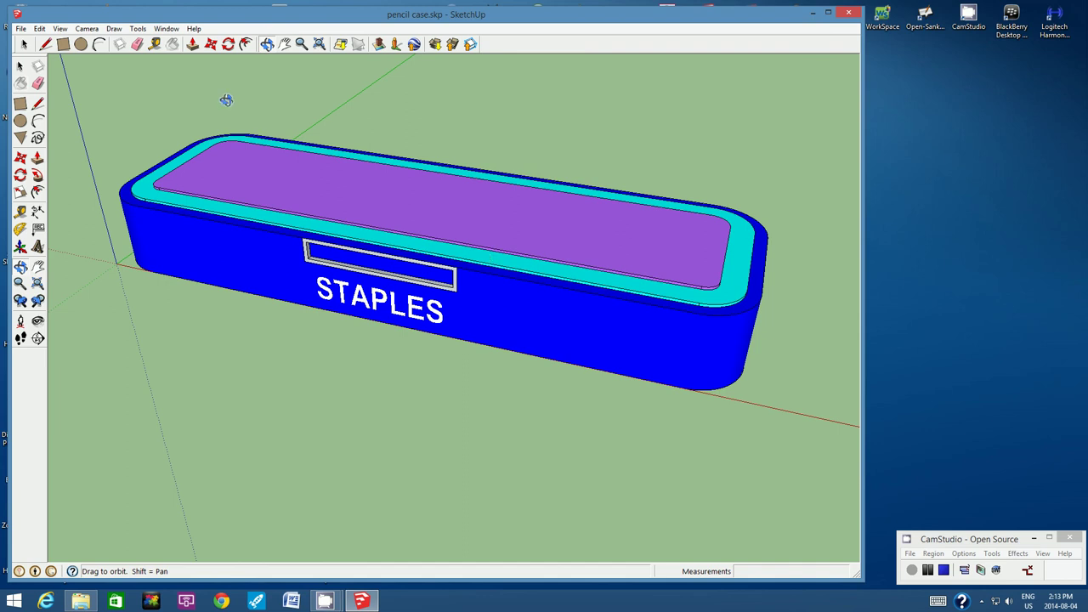
click(22, 30)
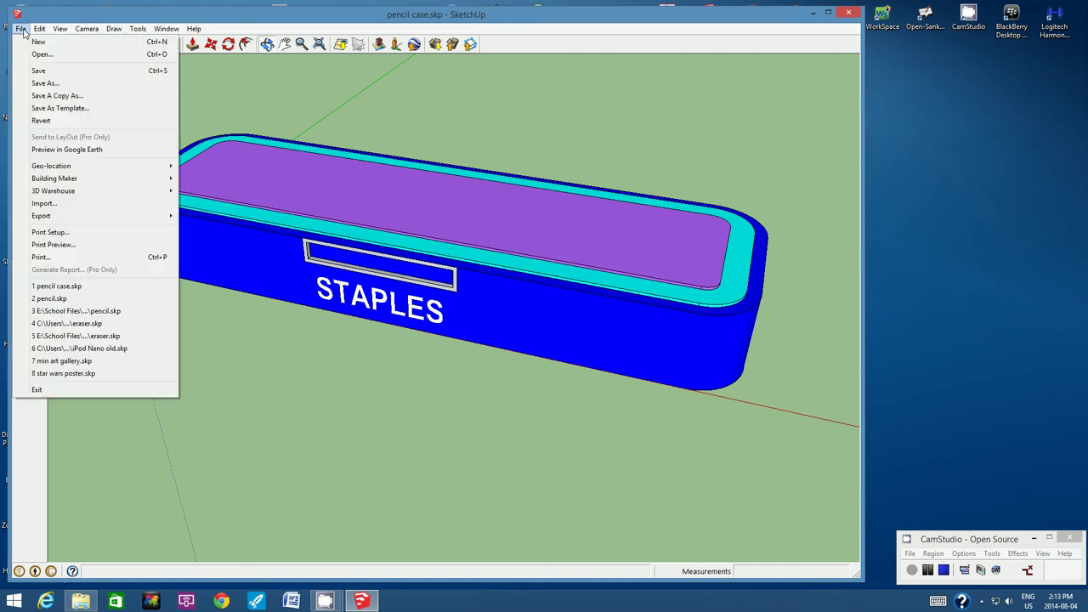
click(35, 73)
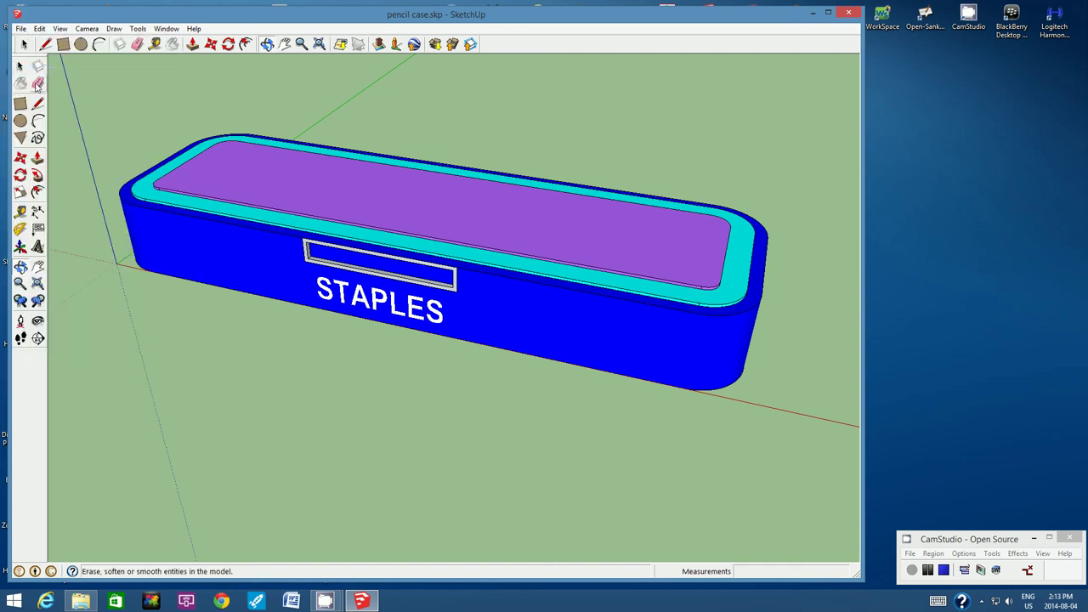